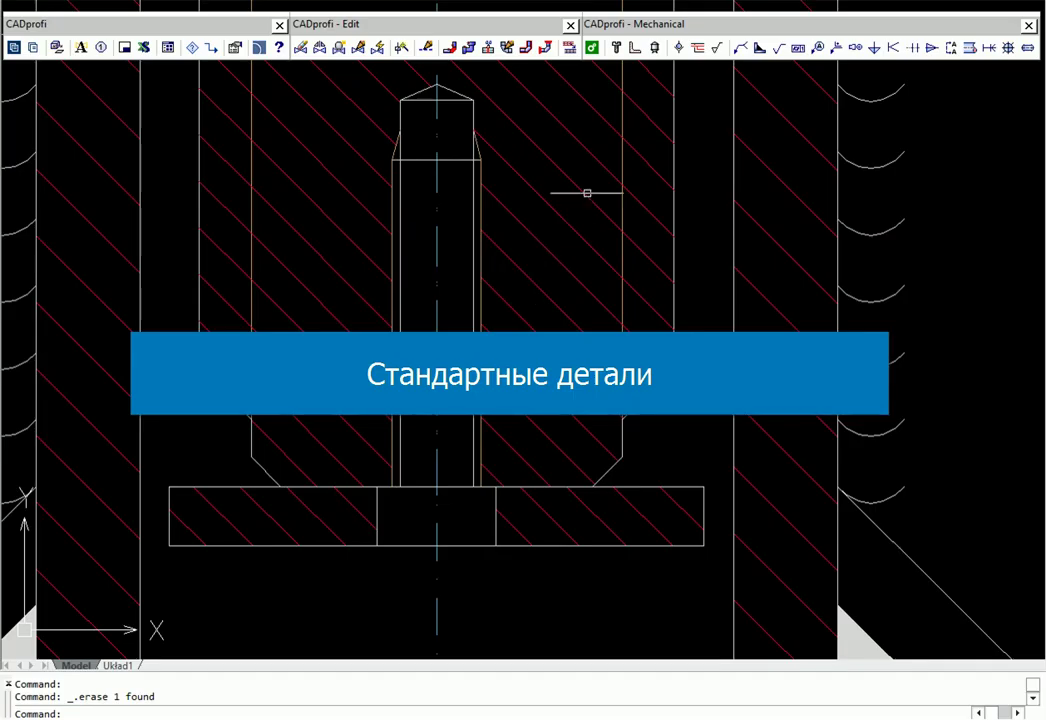
Place an M 6.0 DIN 128 heavy-duty spring lock washer under the plate at the bolt hole.
{"action": "left_click", "coordinate": [617, 48]}
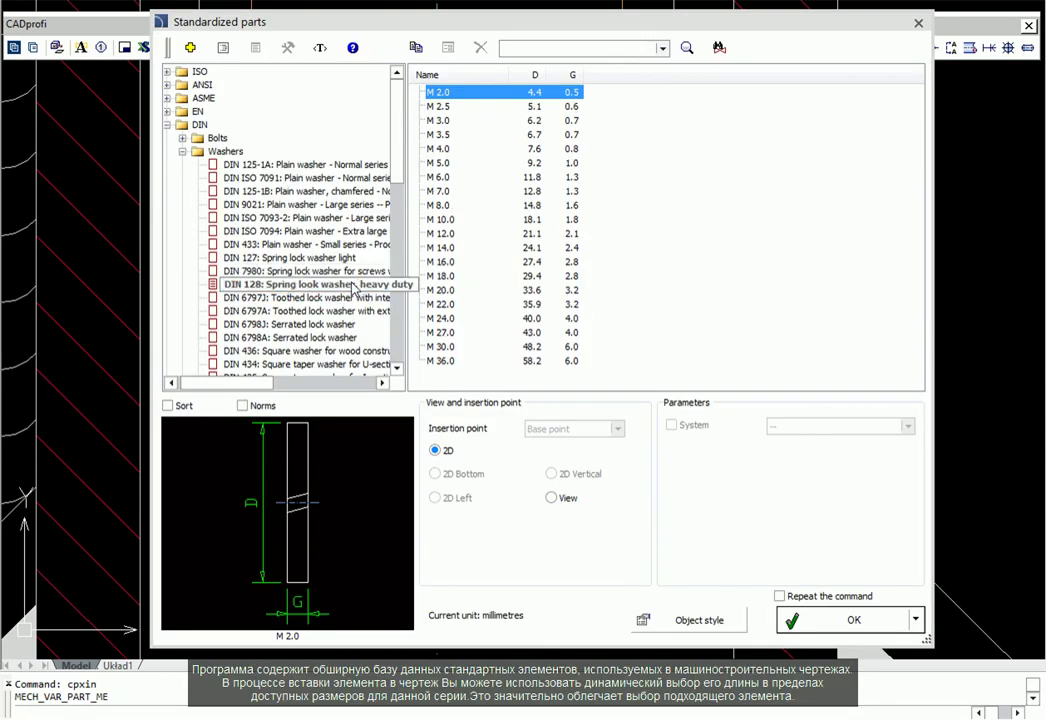
{"action": "left_click", "coordinate": [445, 177]}
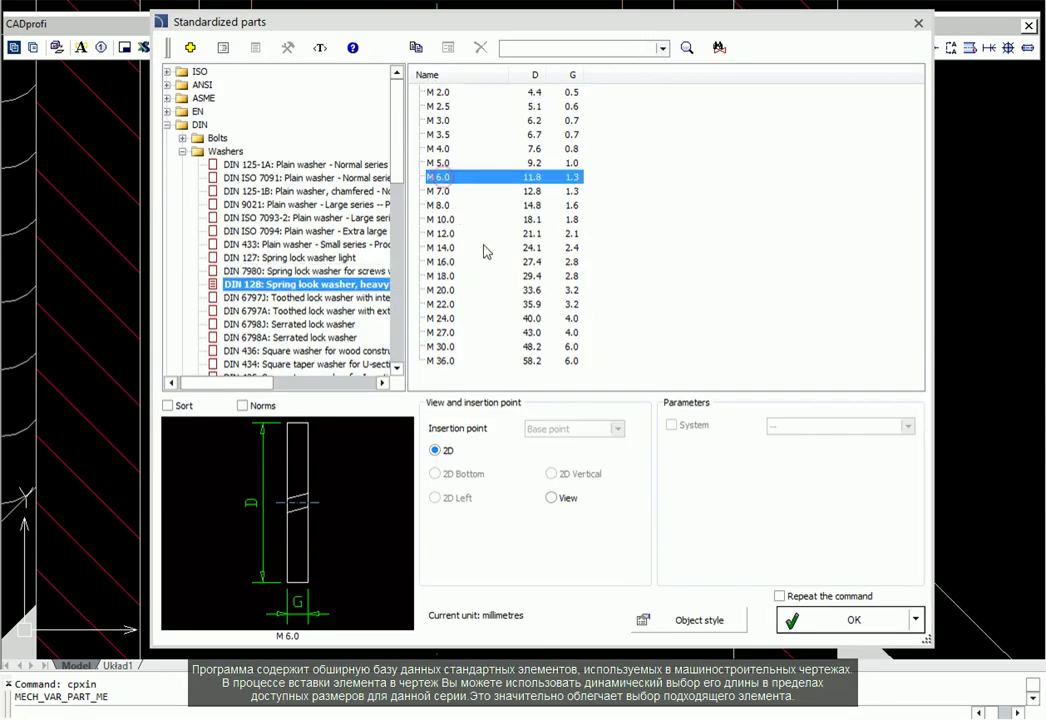
{"action": "left_click", "coordinate": [818, 625]}
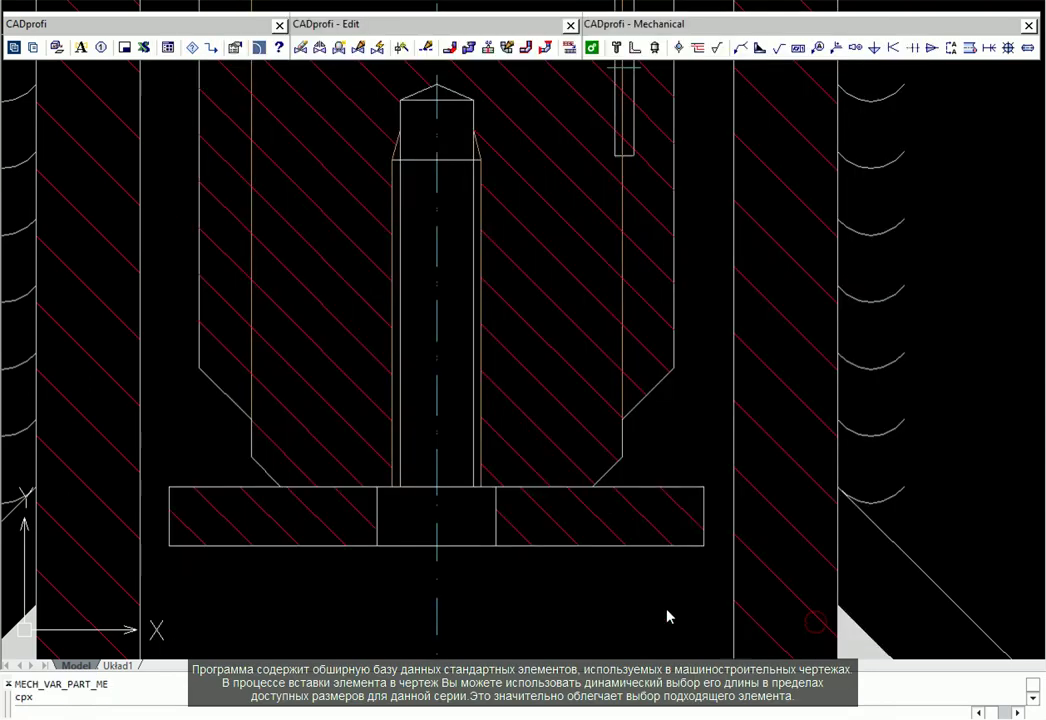
{"action": "left_click", "coordinate": [436, 548]}
{"action": "key", "text": "Return"}
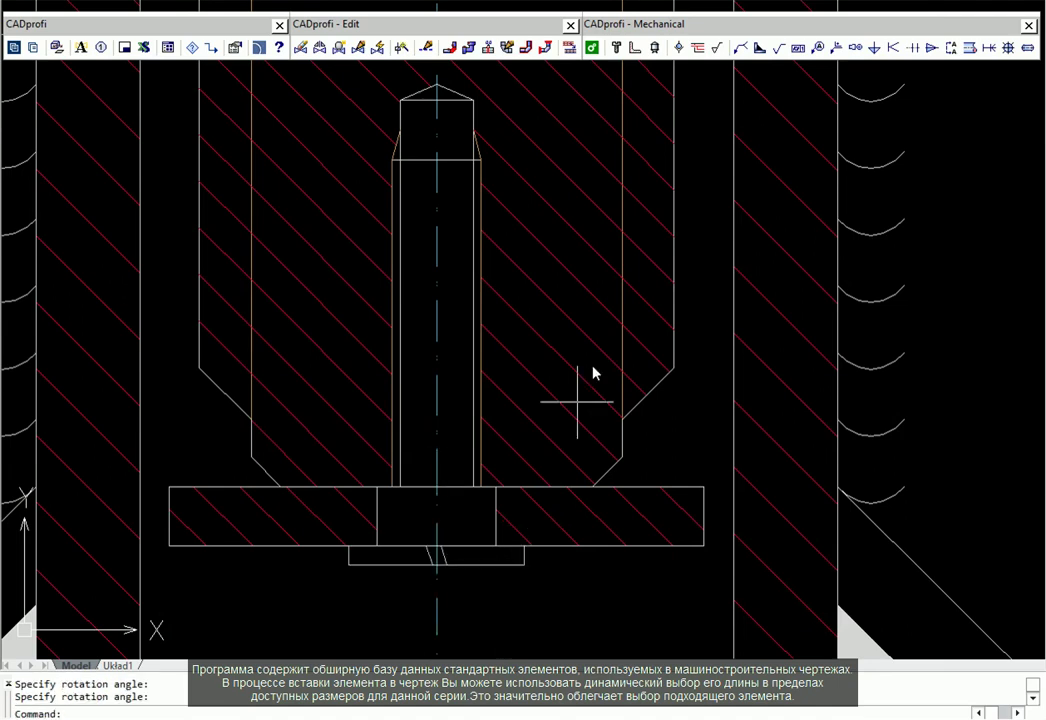
{"action": "left_click", "coordinate": [617, 47]}
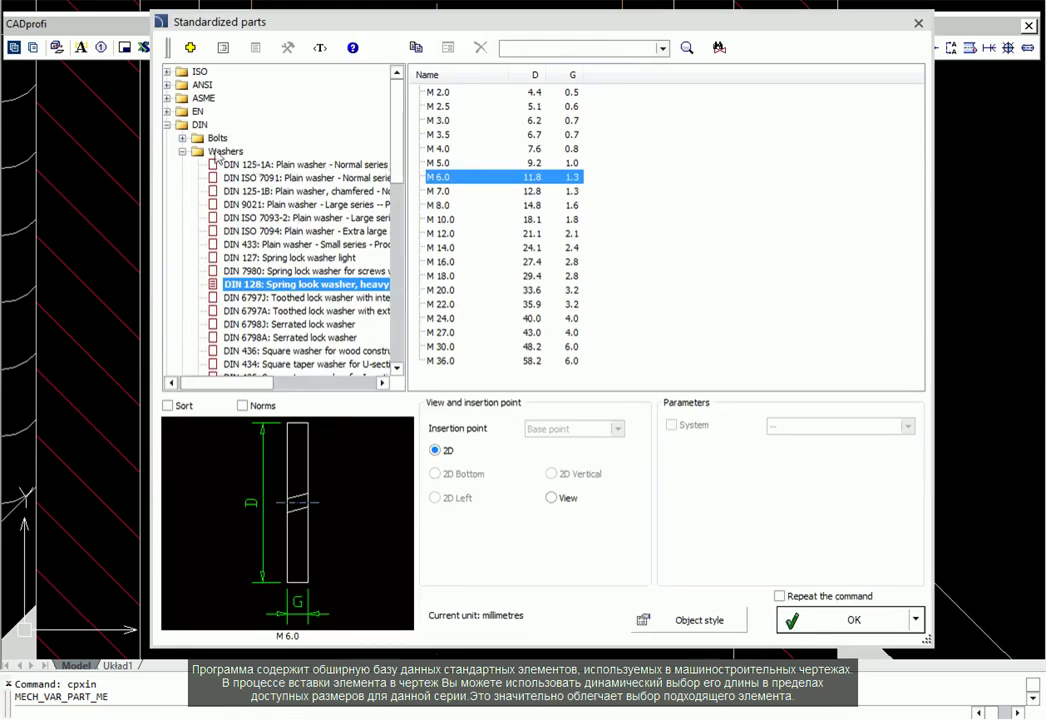
Insert an M 6.0 x 20 DIN EN 24017 hexagon head bolt upward through washer and plate.
{"action": "left_click", "coordinate": [182, 139]}
{"action": "left_click", "coordinate": [255, 111]}
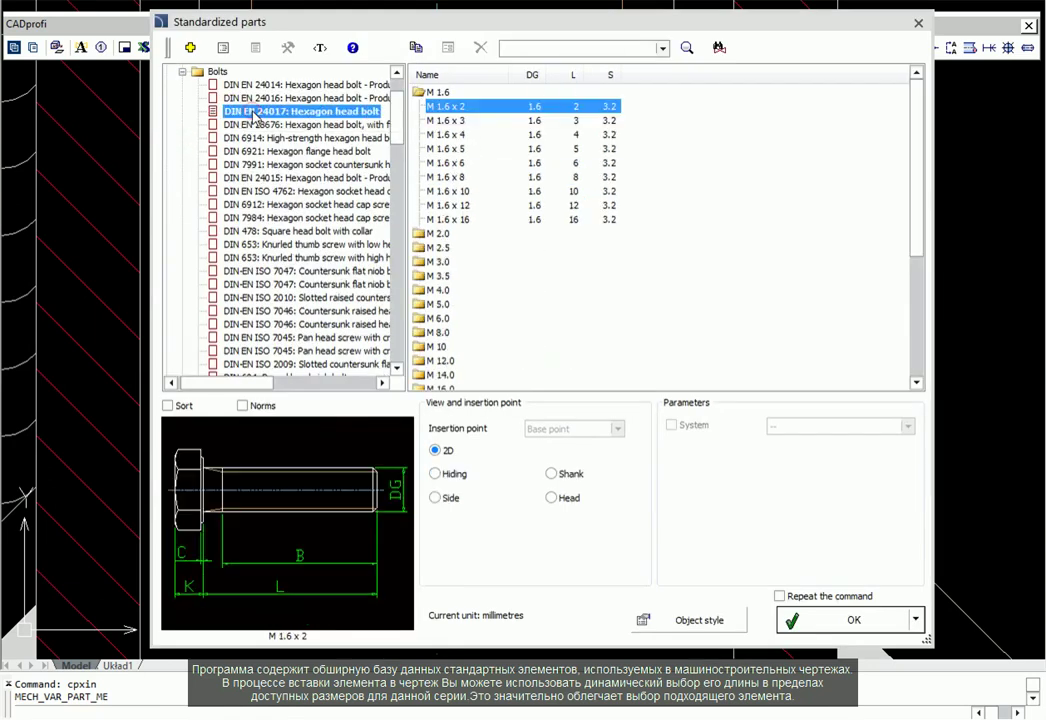
{"action": "left_click", "coordinate": [437, 318]}
{"action": "left_click", "coordinate": [445, 332]}
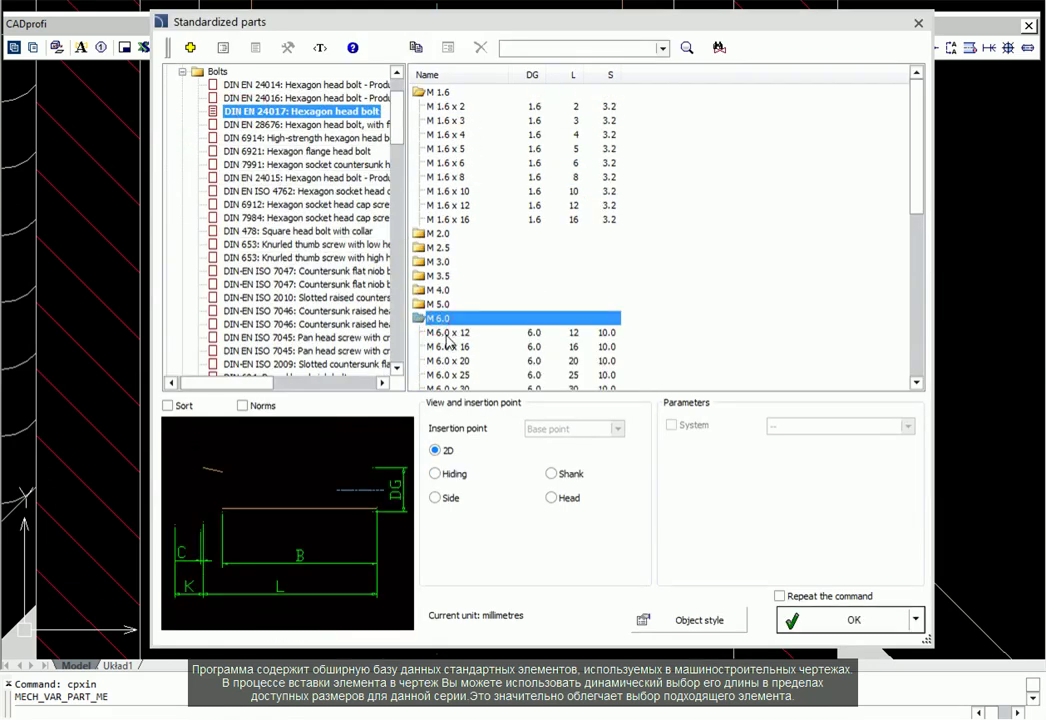
{"action": "left_click", "coordinate": [822, 622]}
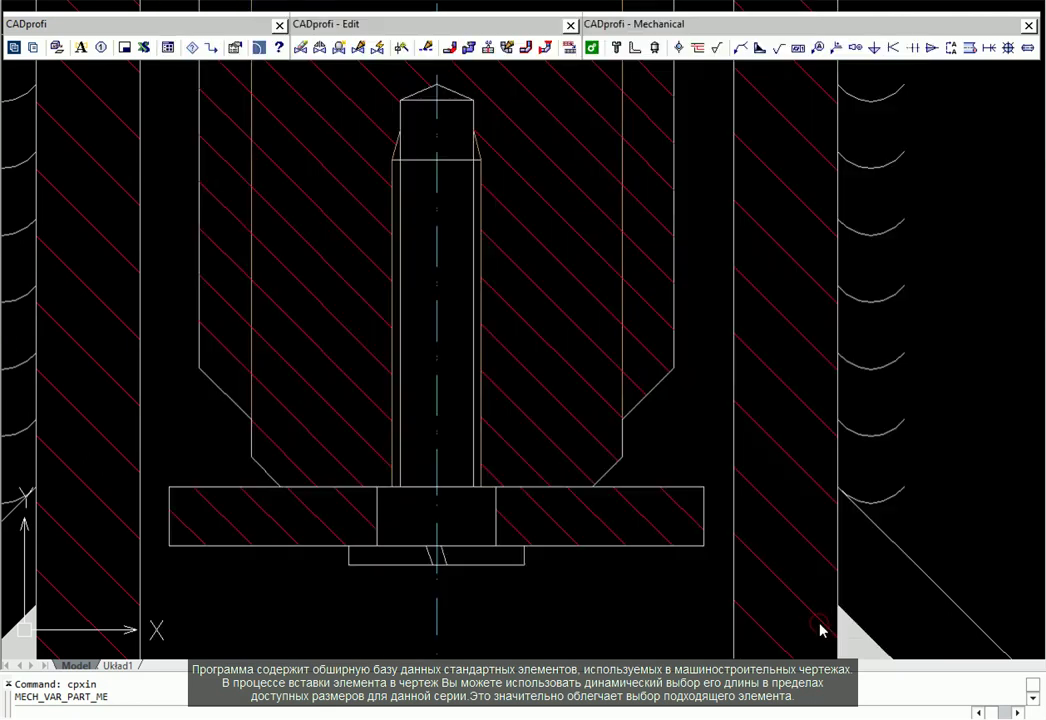
{"action": "left_click", "coordinate": [436, 564]}
{"action": "left_click", "coordinate": [445, 390]}
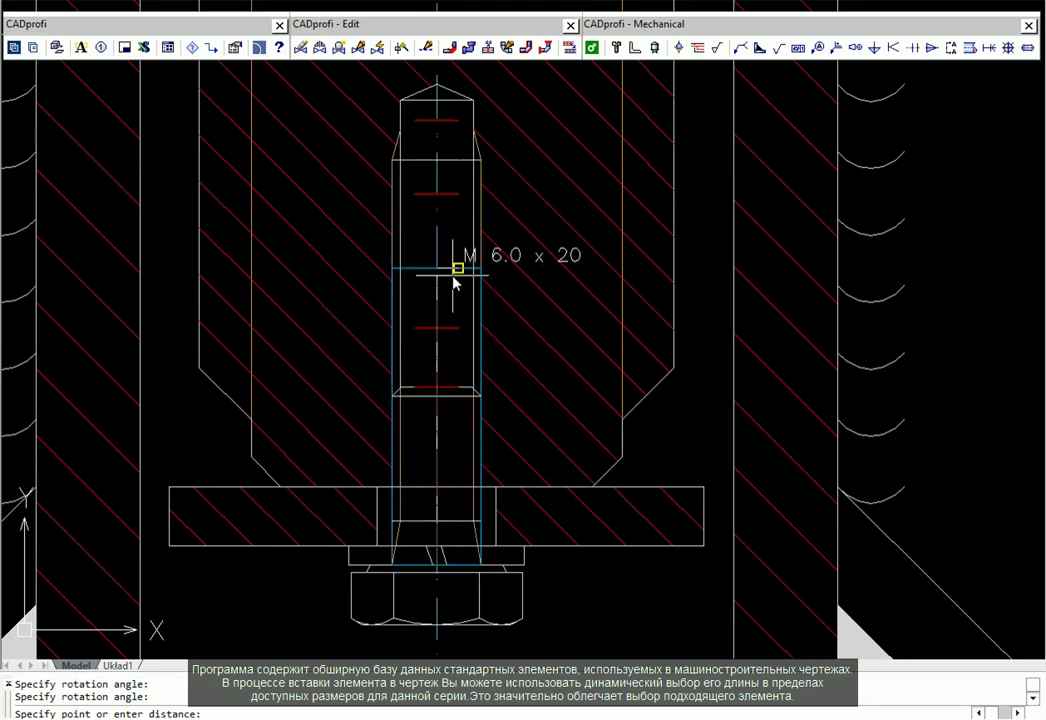
{"action": "left_click", "coordinate": [456, 271]}
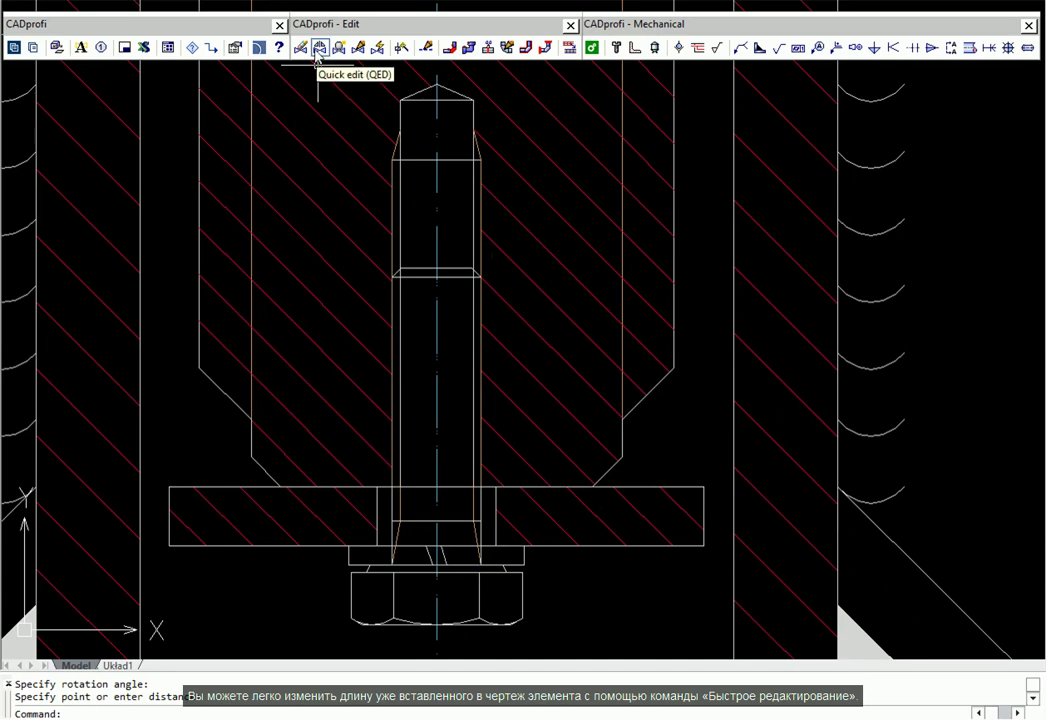
Change the bolt's length with Quick edit by dragging its length handle.
{"action": "left_click", "coordinate": [317, 53]}
{"action": "left_click", "coordinate": [425, 284]}
{"action": "left_click", "coordinate": [437, 238]}
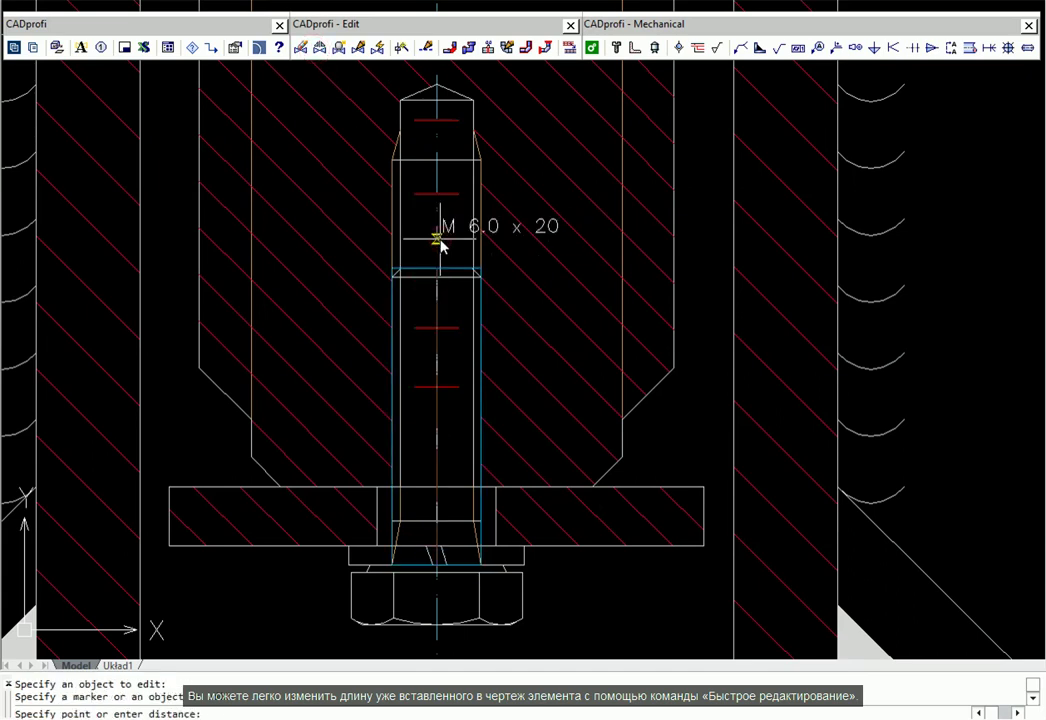
{"action": "left_click", "coordinate": [449, 203]}
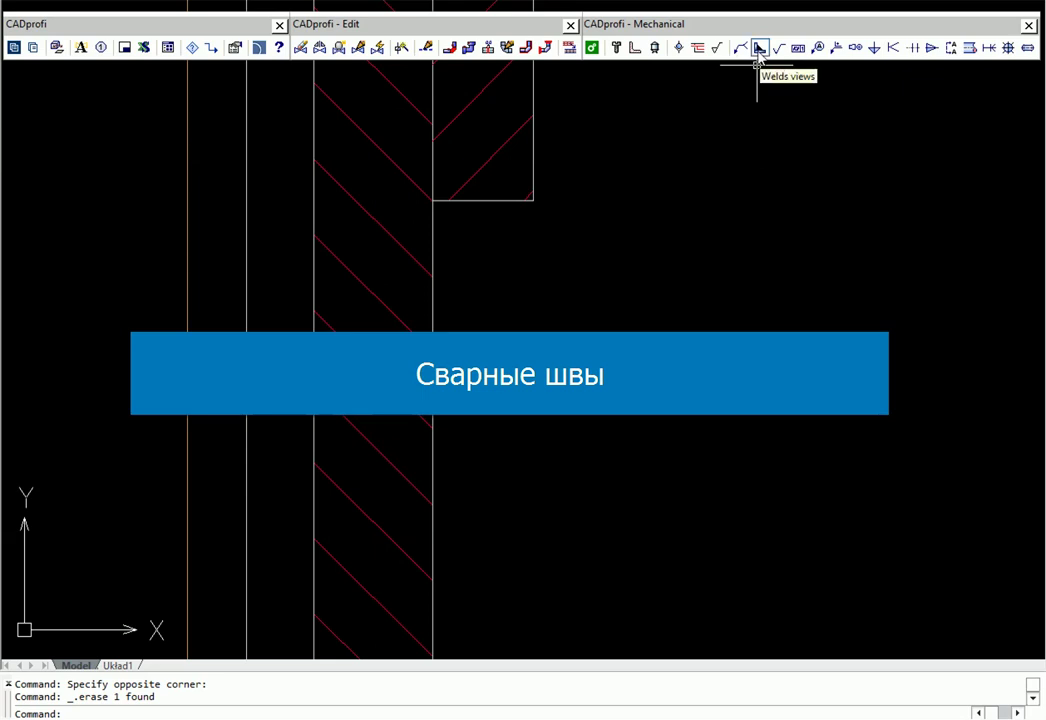
Insert a fillet weld, its size measured from the drawing, at the hatched block's bottom corner.
{"action": "left_click", "coordinate": [758, 52]}
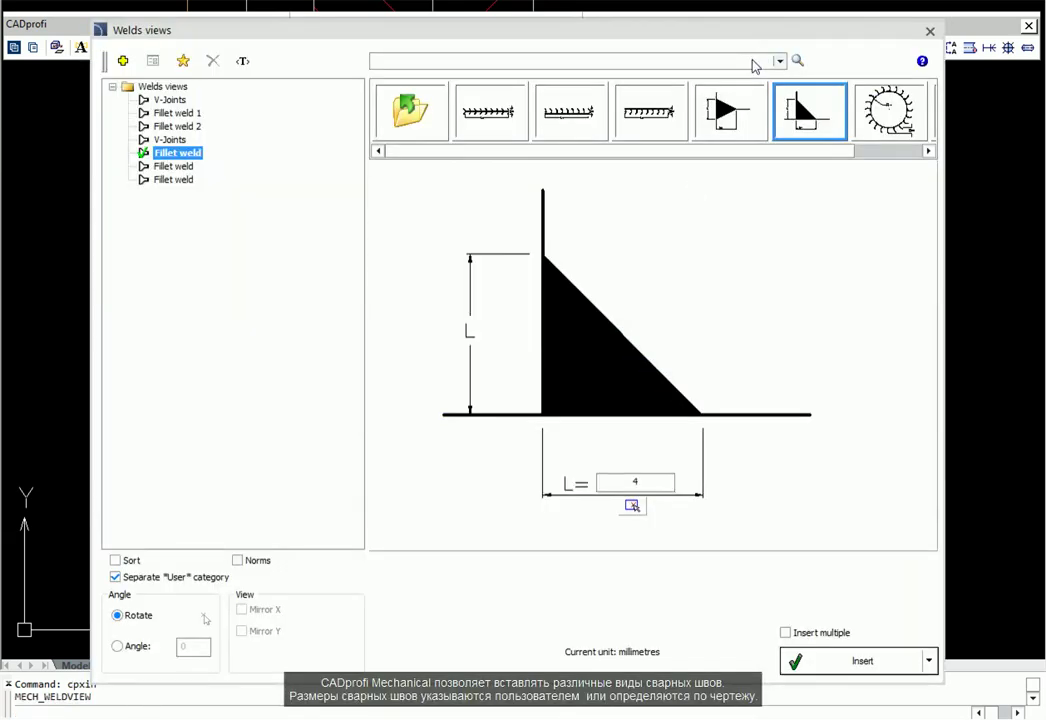
{"action": "left_click", "coordinate": [632, 507]}
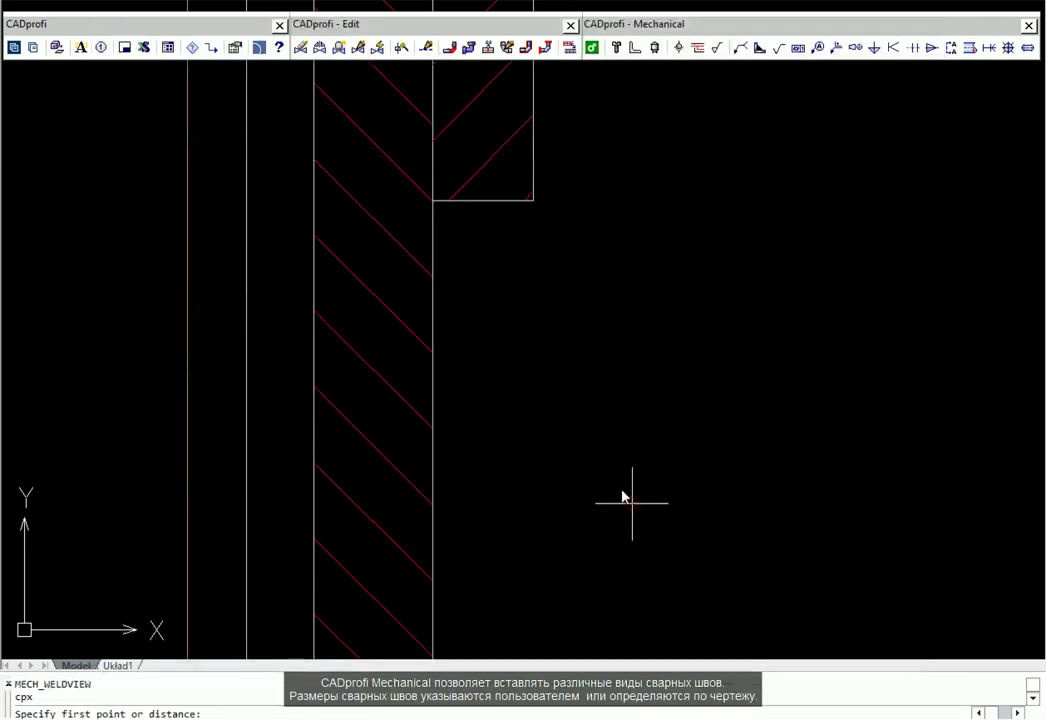
{"action": "left_click", "coordinate": [436, 203]}
{"action": "left_click", "coordinate": [533, 201]}
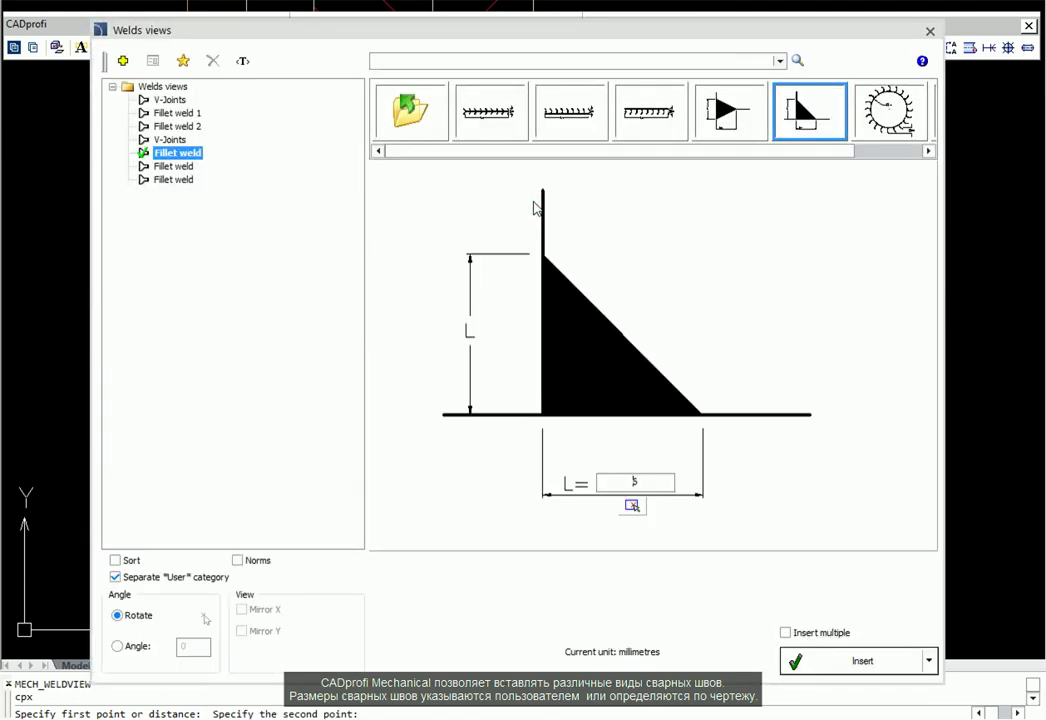
{"action": "left_click", "coordinate": [836, 662]}
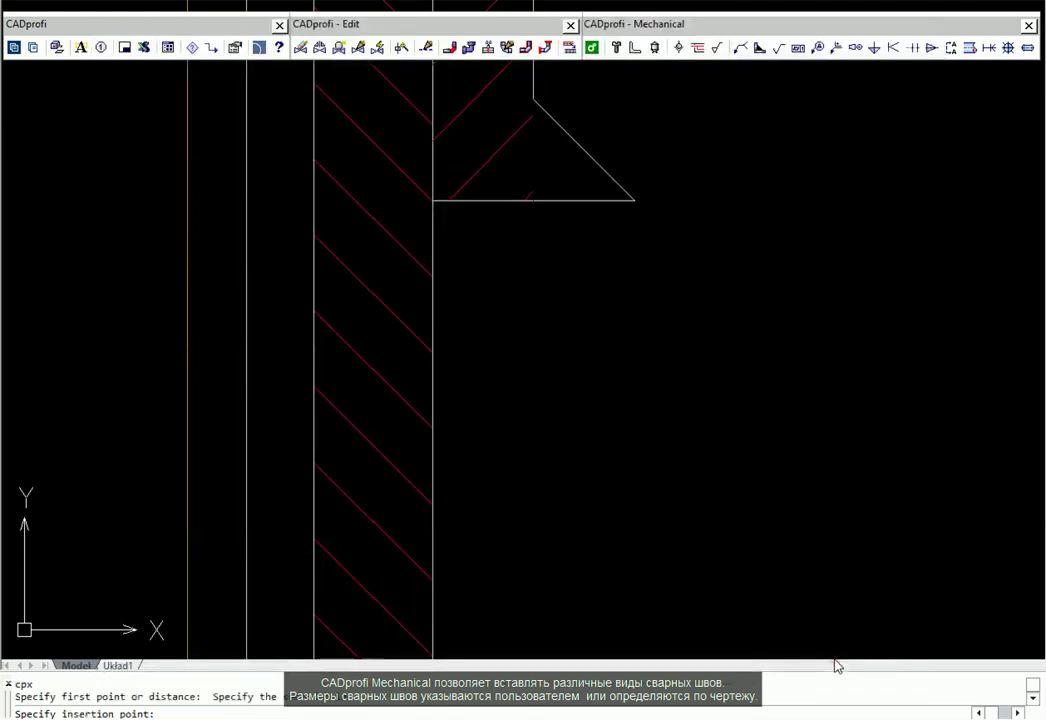
{"action": "left_click", "coordinate": [434, 202]}
{"action": "key", "text": "Return"}
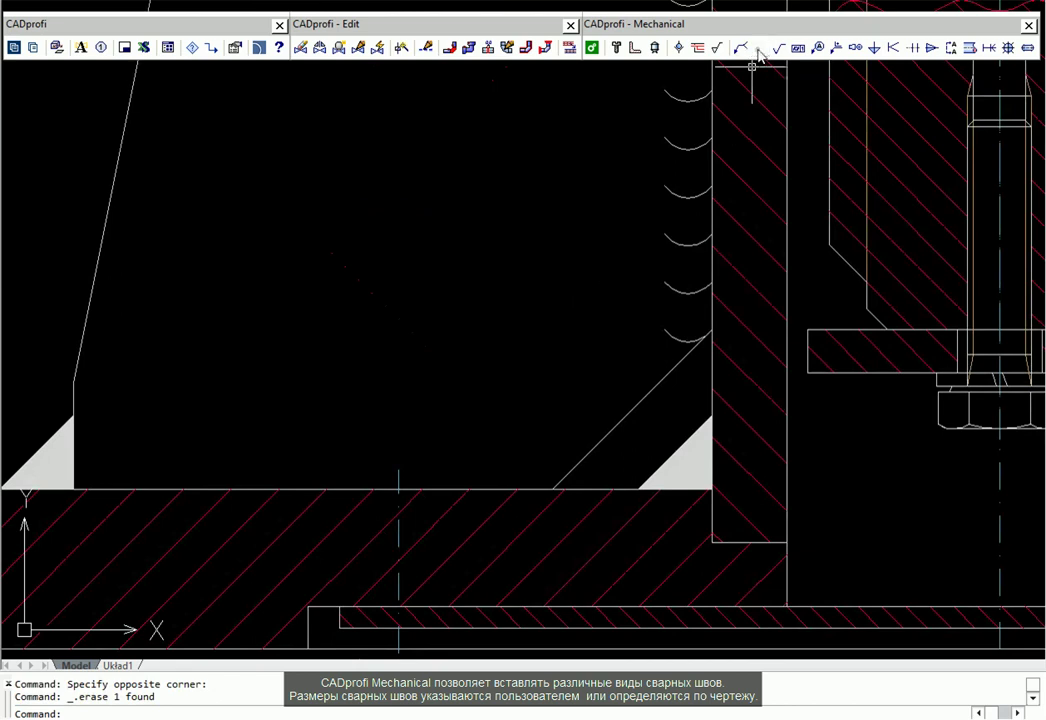
Lay a 4.5 × 45 Fillet weld 2 seam along the base plate between the gussets.
{"action": "left_click", "coordinate": [758, 50]}
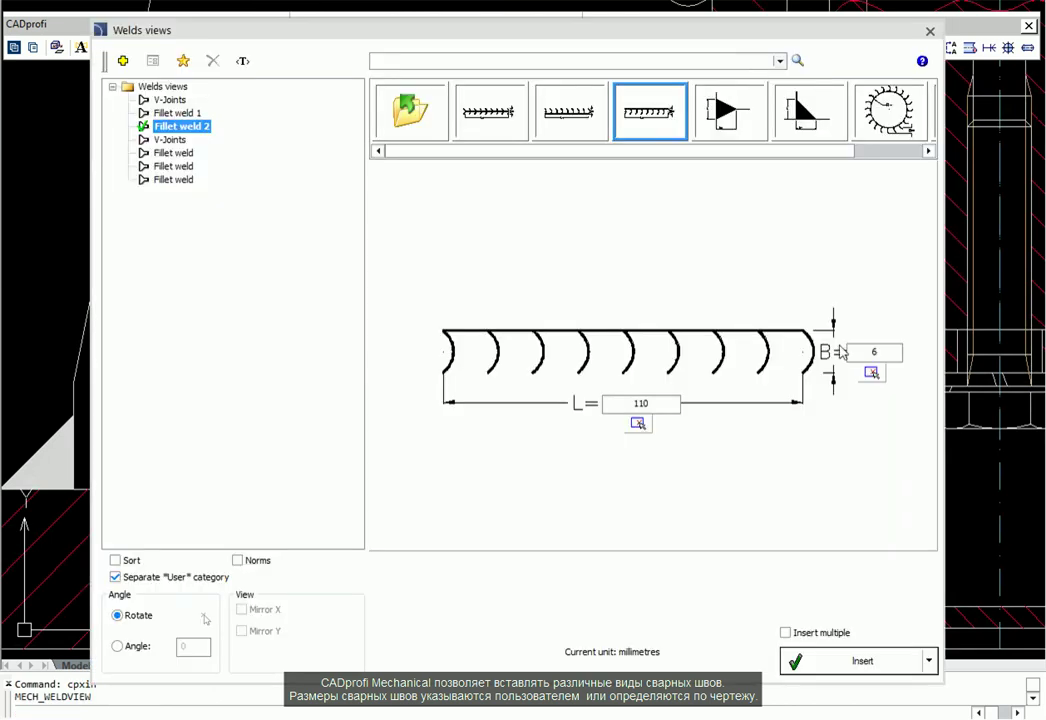
{"action": "type", "text": ".5"}
{"action": "left_click", "coordinate": [638, 423]}
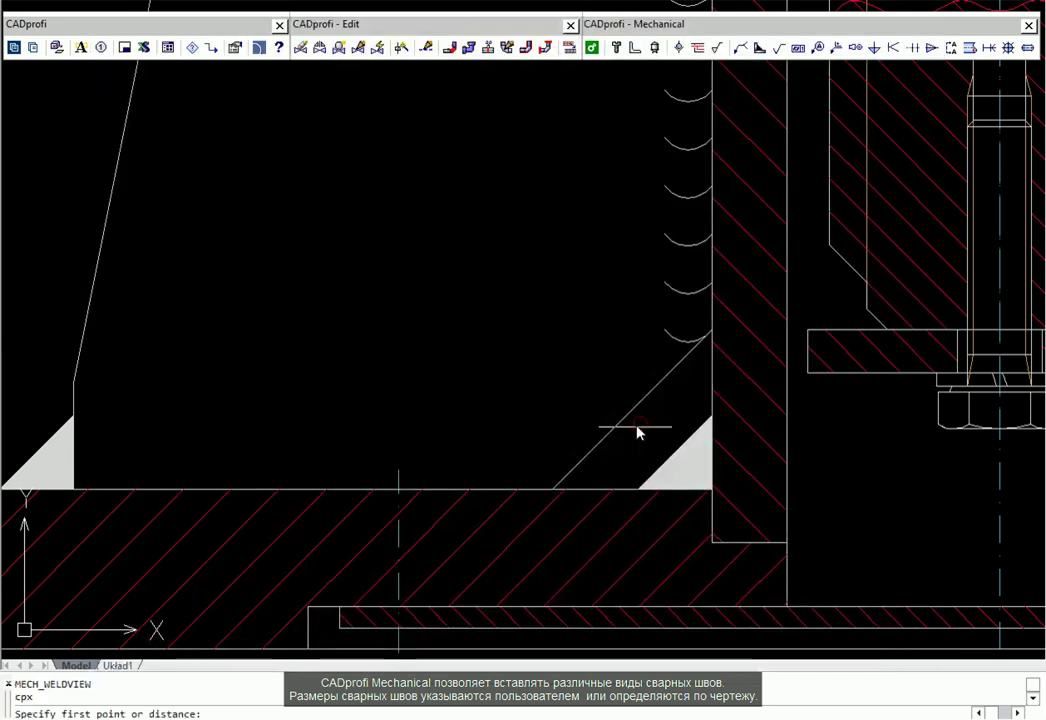
{"action": "left_click", "coordinate": [551, 490]}
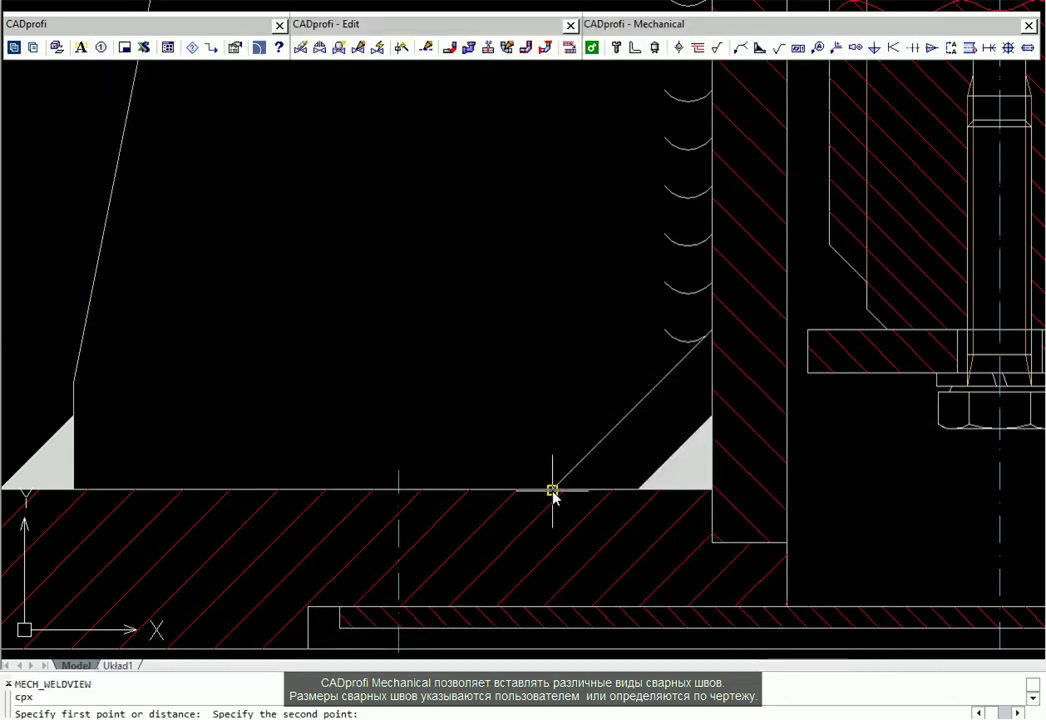
{"action": "left_click", "coordinate": [74, 491]}
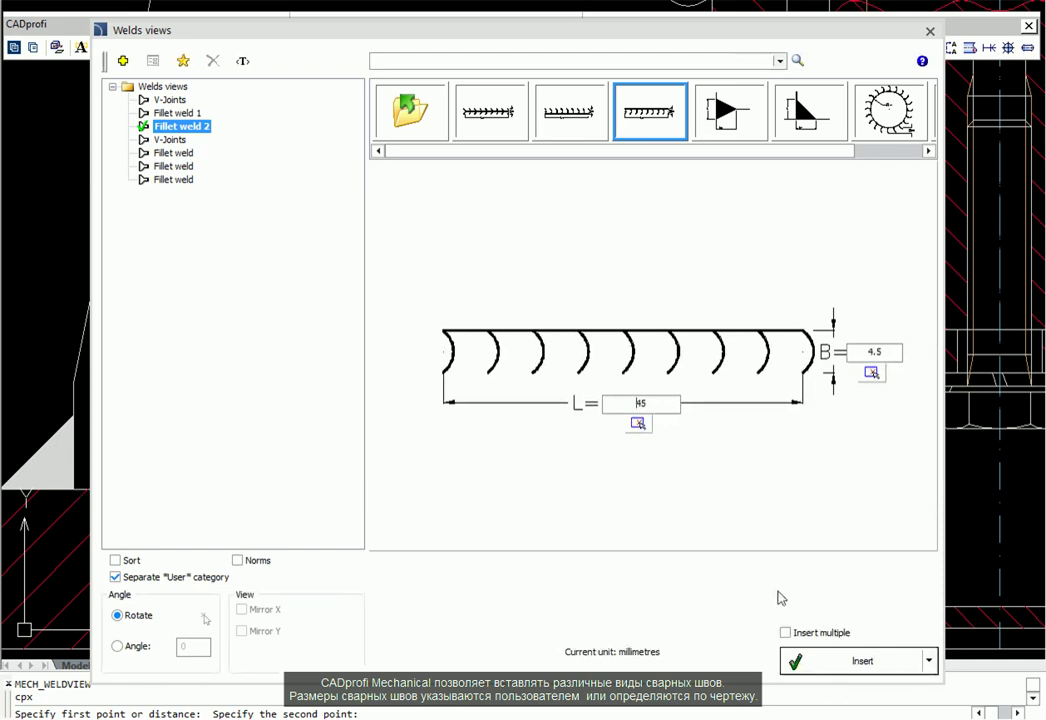
{"action": "left_click", "coordinate": [840, 660]}
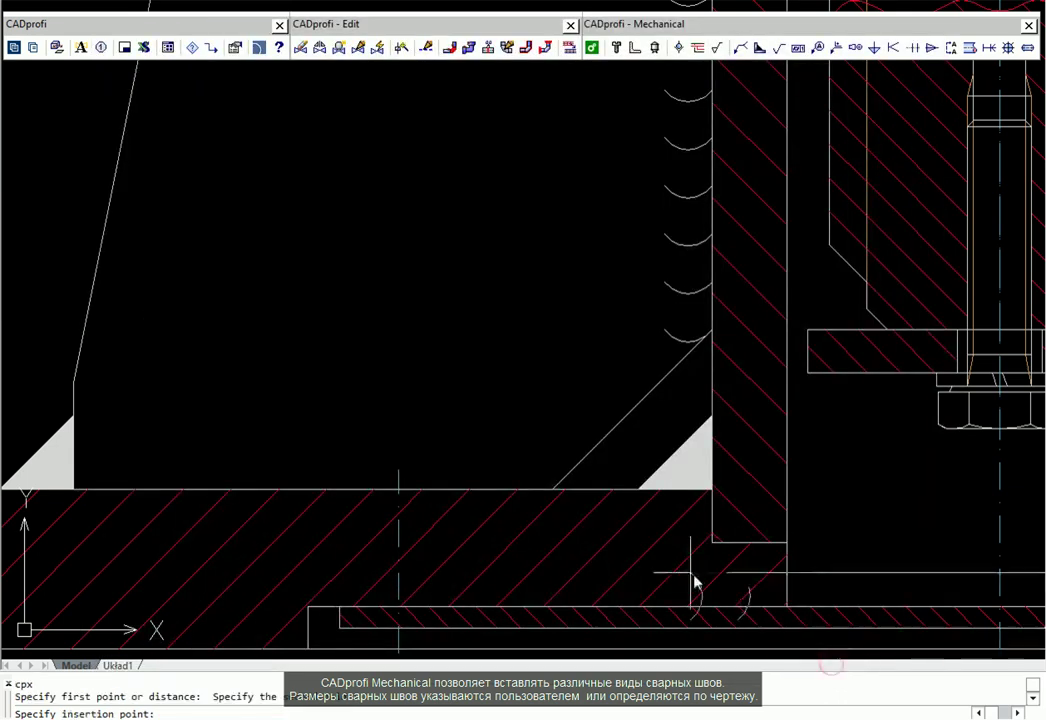
{"action": "left_click", "coordinate": [553, 491]}
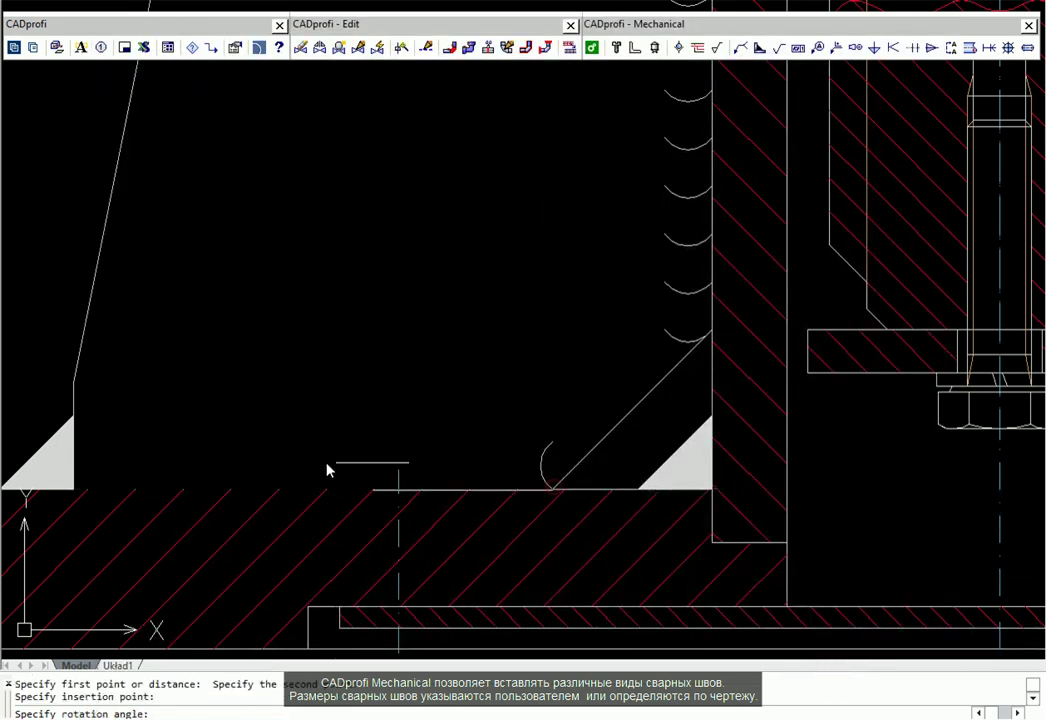
{"action": "left_click", "coordinate": [79, 493]}
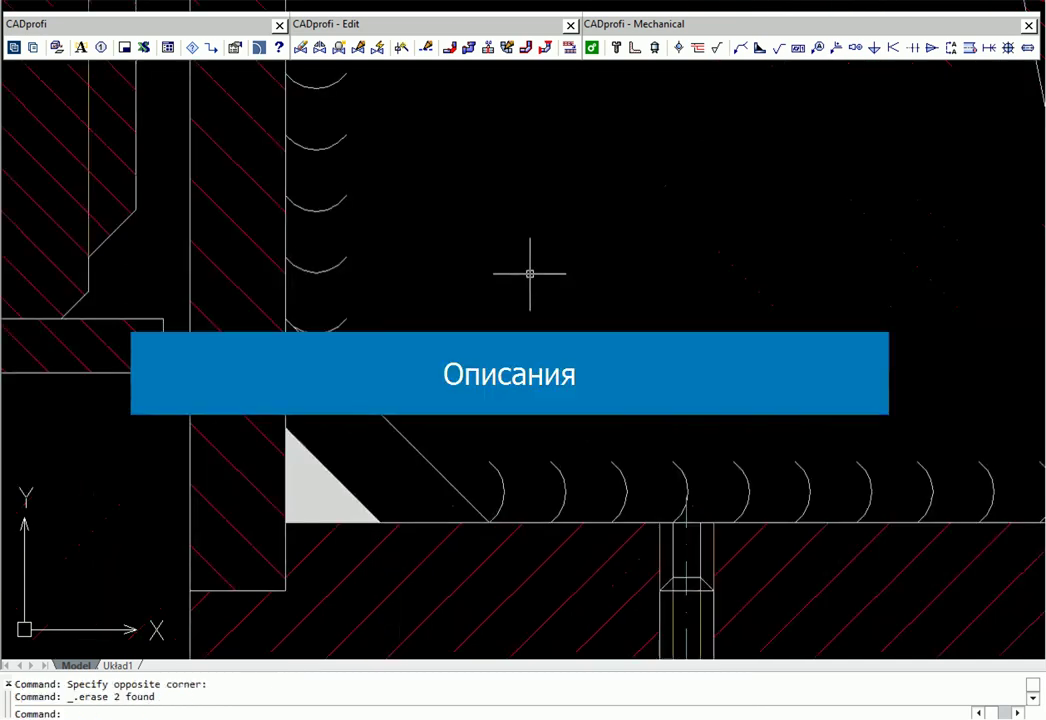
Add a Joints symbol 1 with size 7 and fillet triangle, leadered to the corner weld.
{"action": "left_click", "coordinate": [739, 48]}
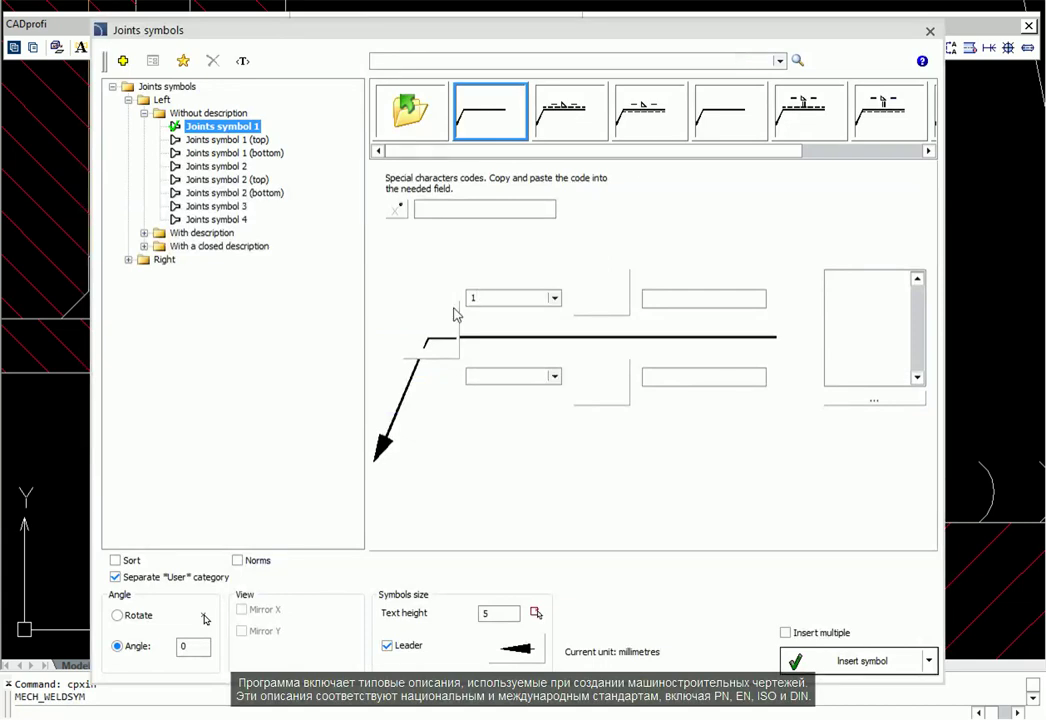
{"action": "left_click", "coordinate": [554, 298]}
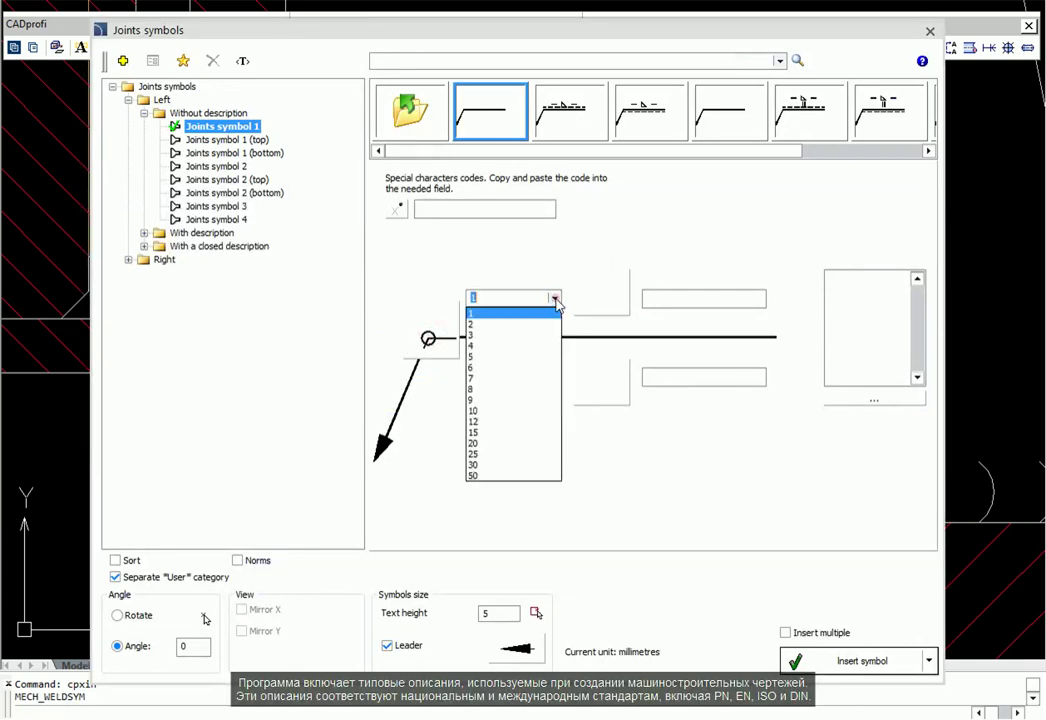
{"action": "left_click", "coordinate": [491, 375]}
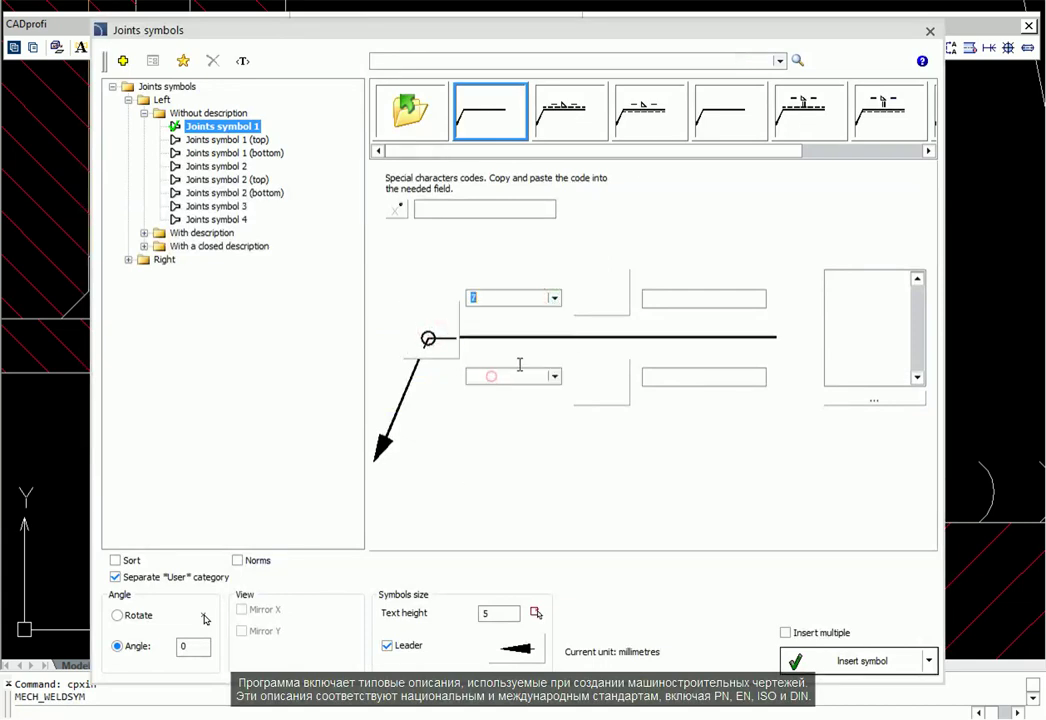
{"action": "left_click", "coordinate": [601, 302]}
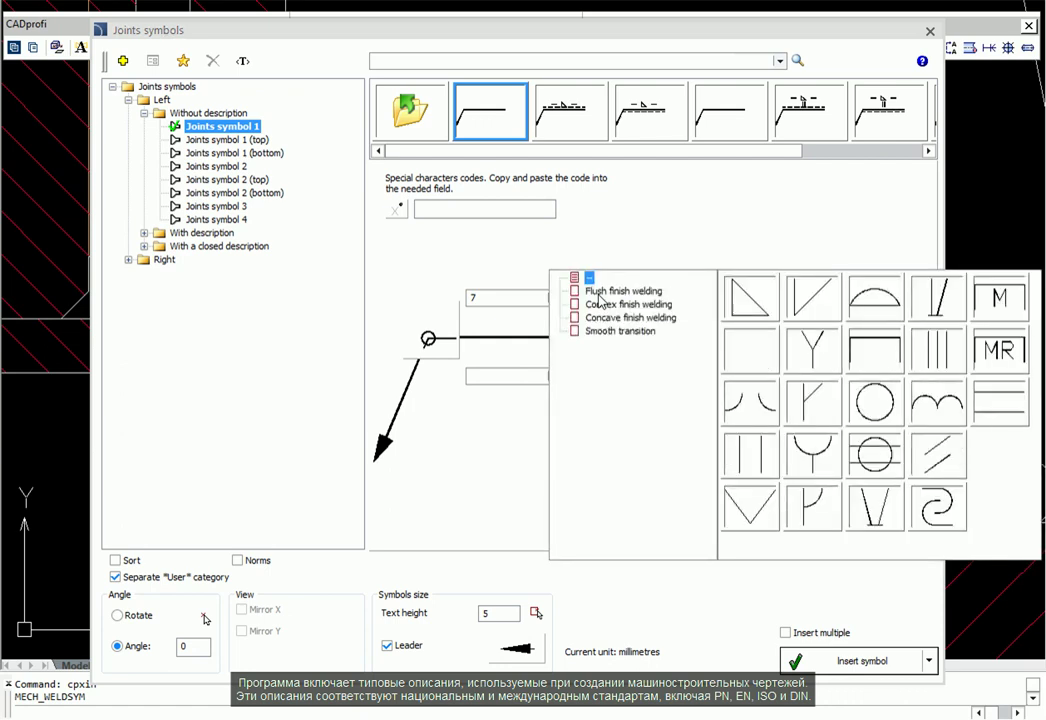
{"action": "left_click", "coordinate": [755, 300]}
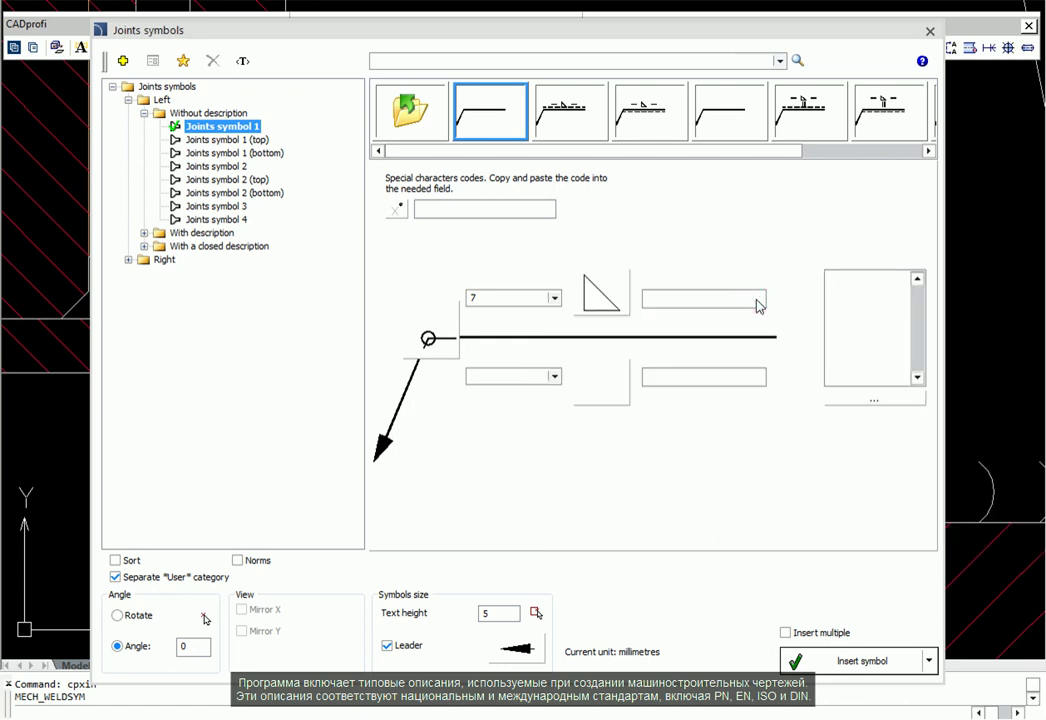
{"action": "left_click", "coordinate": [824, 662]}
{"action": "left_click", "coordinate": [333, 476]}
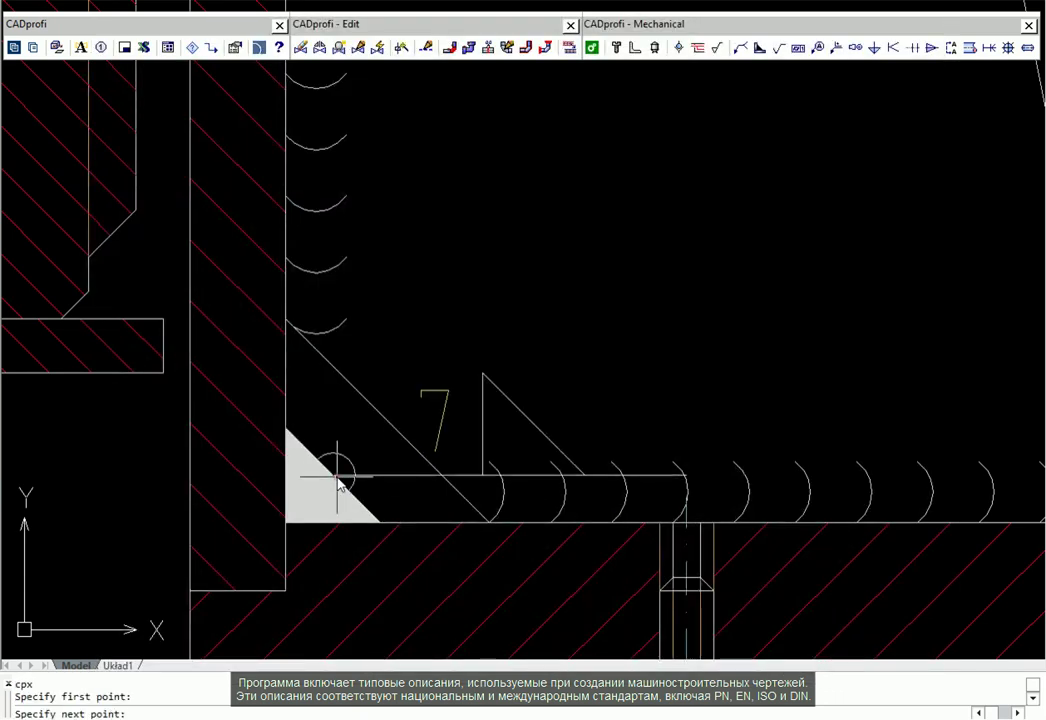
{"action": "left_click", "coordinate": [502, 253]}
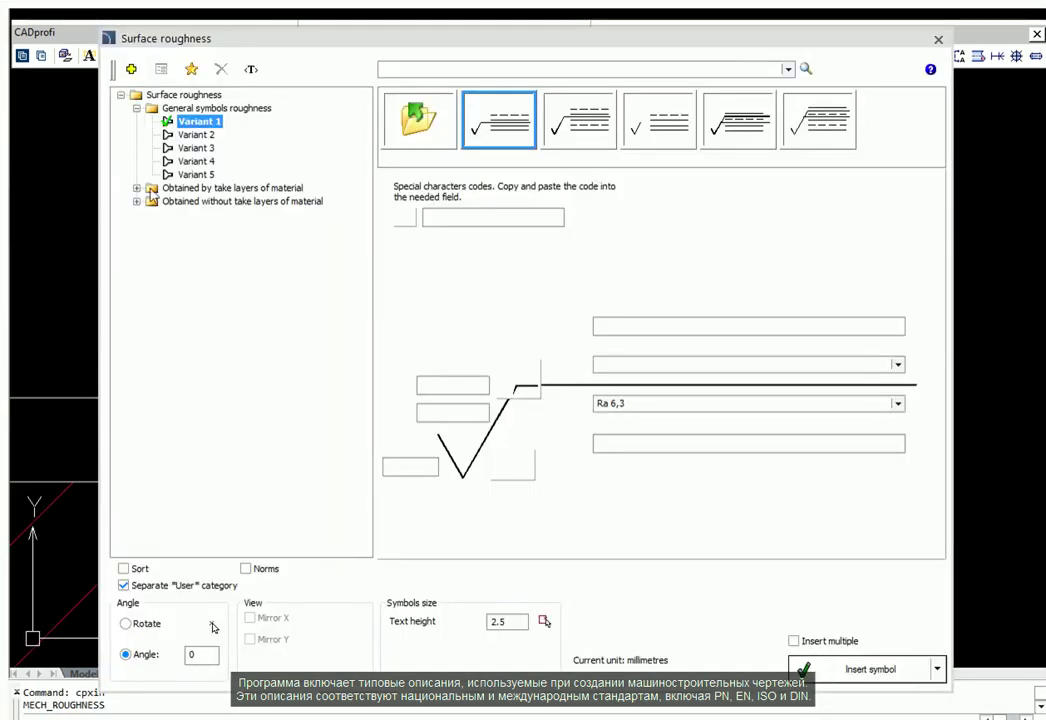
Place a material-removal roughness symbol, Variant 1, with Ra 3,2 on the top edge.
{"action": "left_click", "coordinate": [137, 188]}
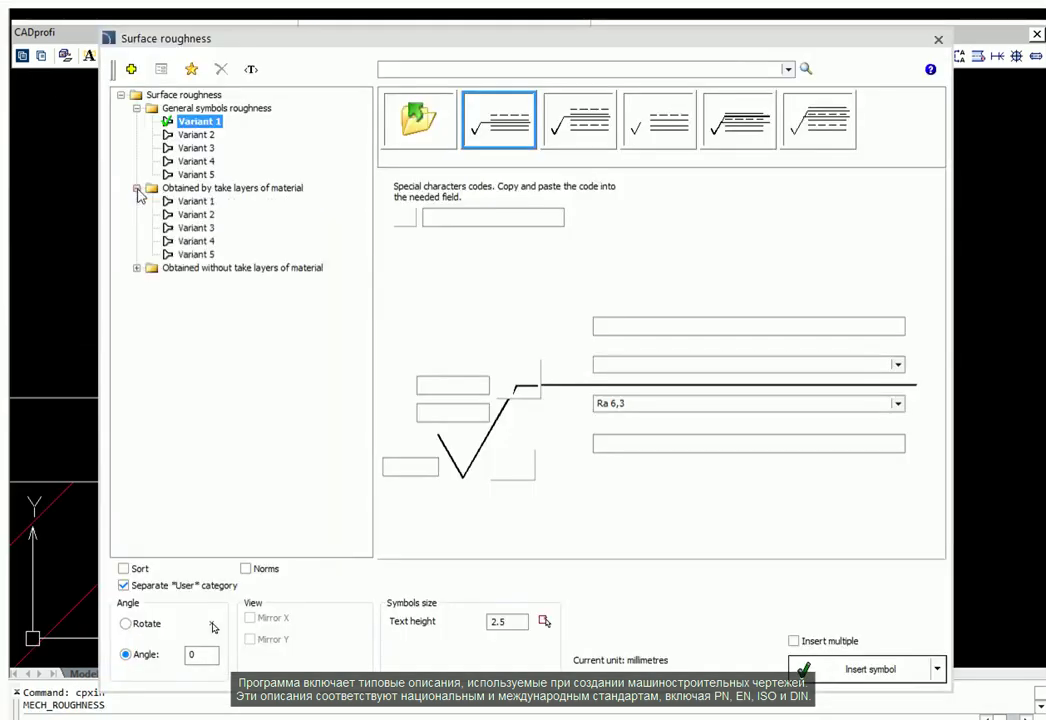
{"action": "left_click", "coordinate": [195, 201]}
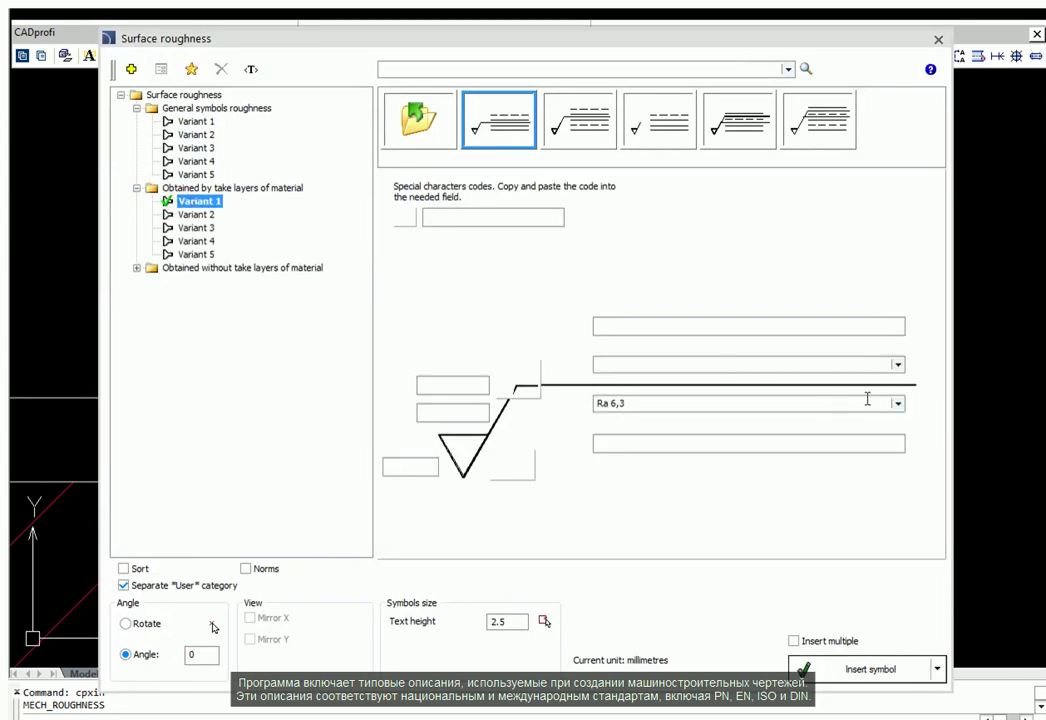
{"action": "left_click", "coordinate": [898, 404]}
{"action": "left_click", "coordinate": [675, 462]}
{"action": "left_click", "coordinate": [845, 677]}
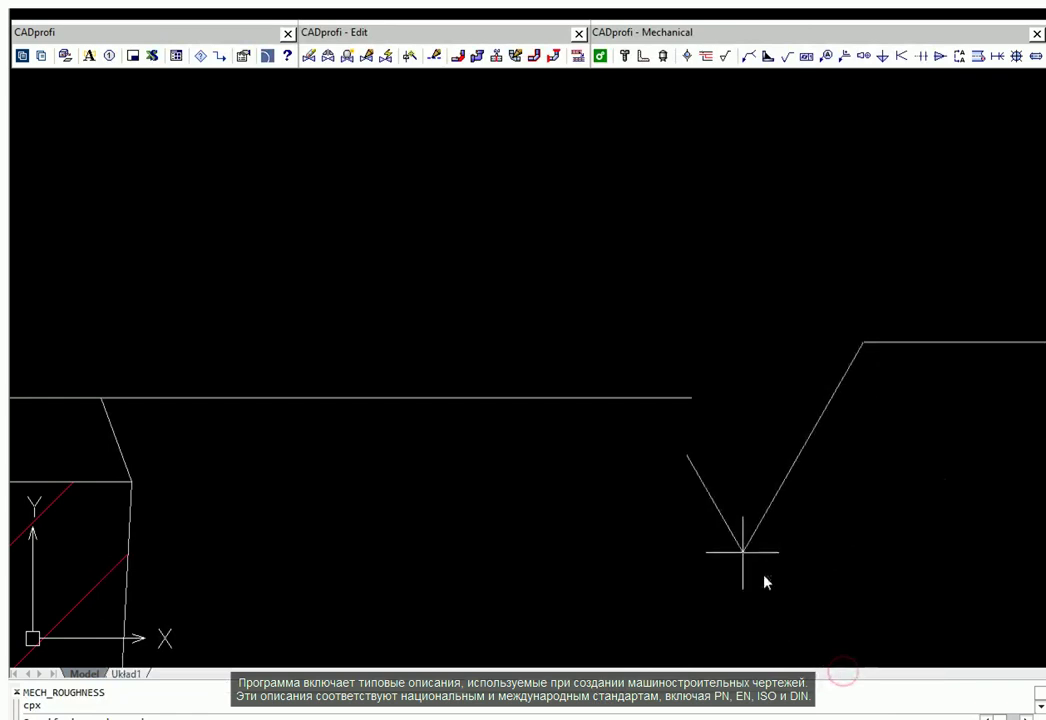
{"action": "left_click", "coordinate": [425, 398]}
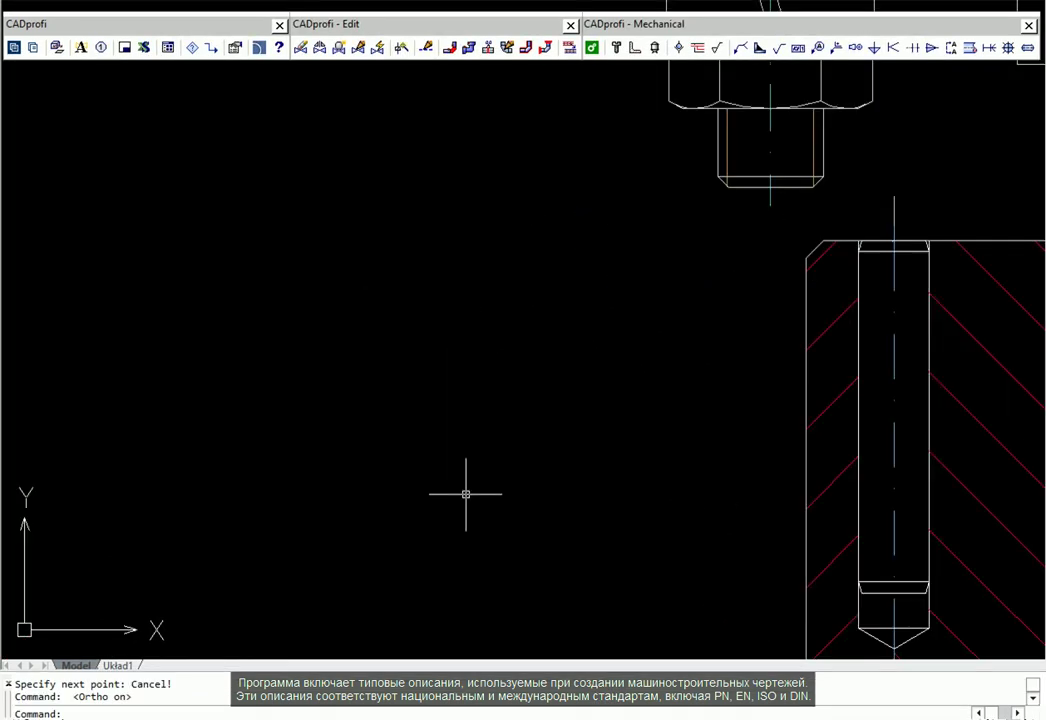
Insert a ⌀0.08 geometric tolerance frame with a leader from above the threaded hole.
{"action": "left_click", "coordinate": [797, 48]}
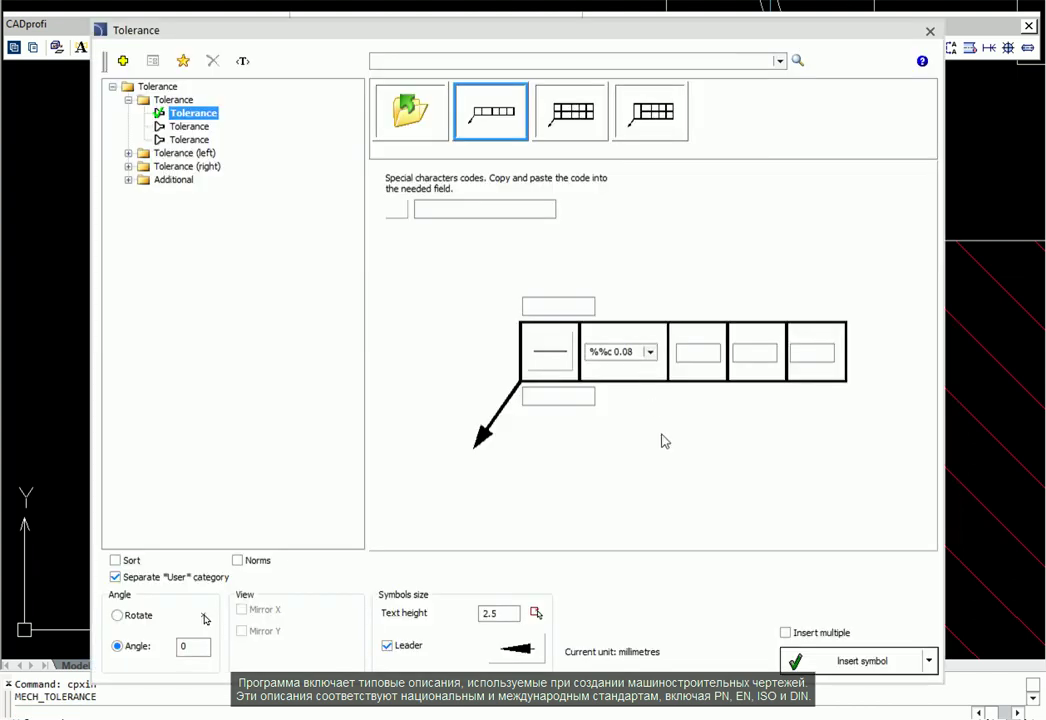
{"action": "left_click", "coordinate": [803, 648]}
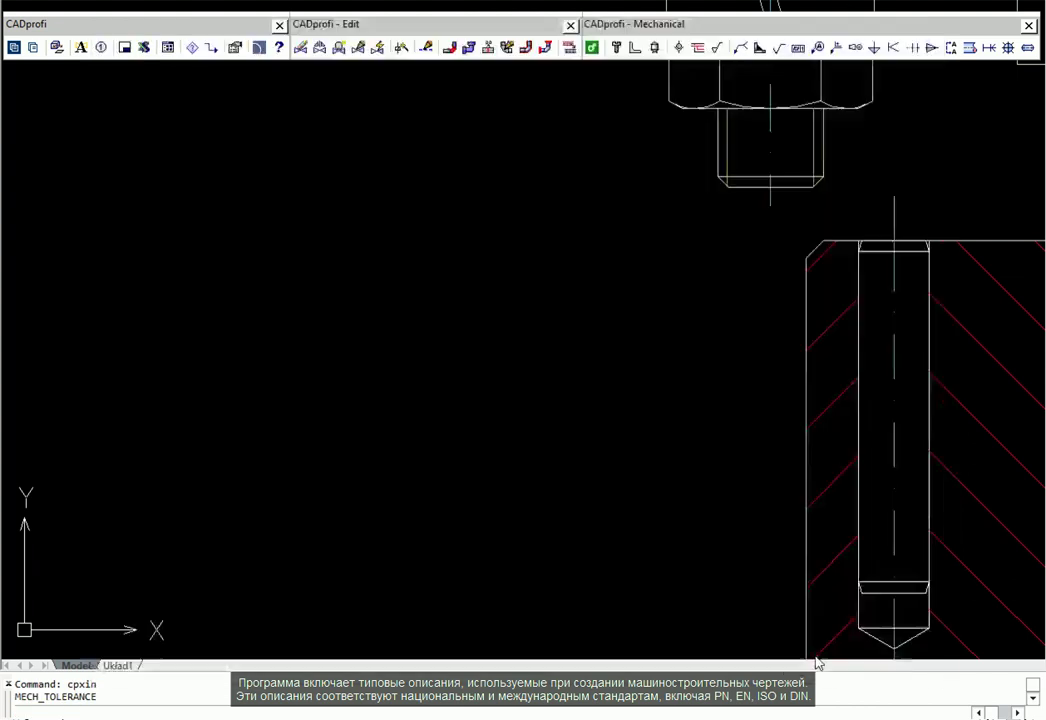
{"action": "left_click", "coordinate": [894, 197]}
{"action": "left_click", "coordinate": [250, 220]}
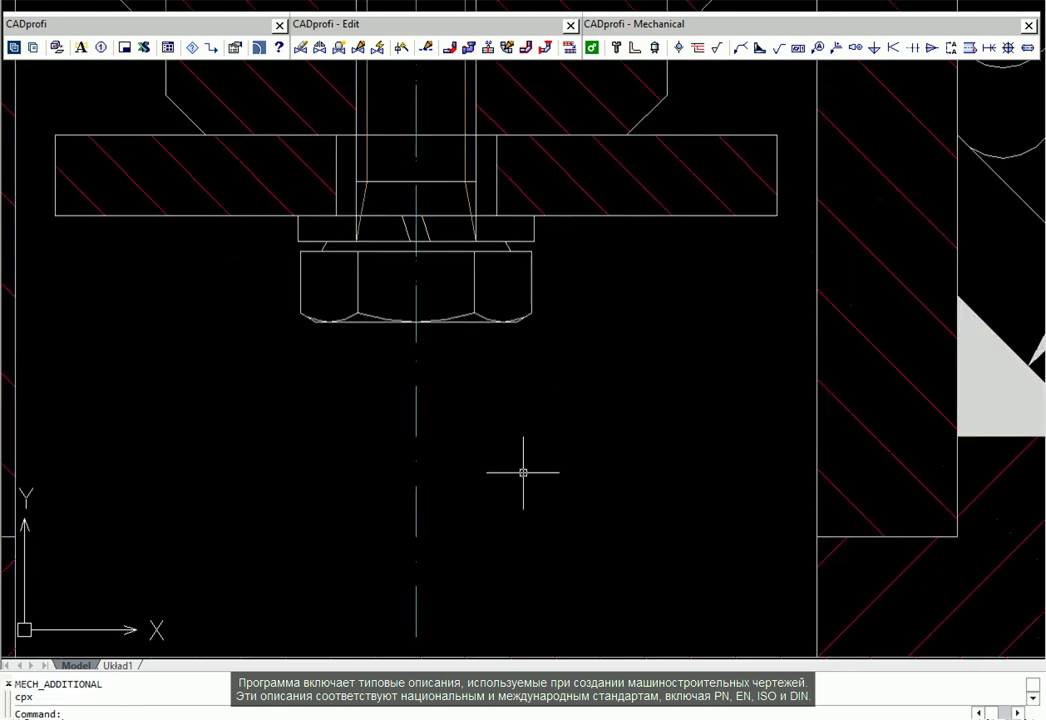
Label the bolt with an [ARTICLE] description leader reading 'DIN EN 24017: Hexagon head bolt M 6.0 x 25'.
{"action": "left_click", "coordinate": [817, 48]}
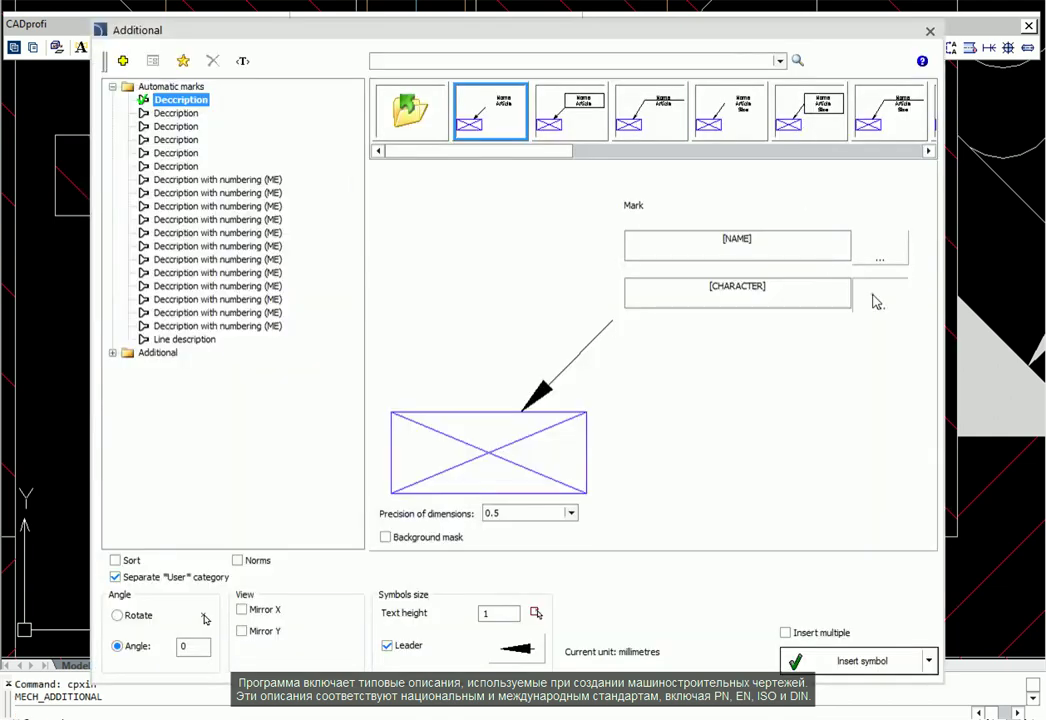
{"action": "left_click", "coordinate": [873, 298]}
{"action": "left_click", "coordinate": [452, 245]}
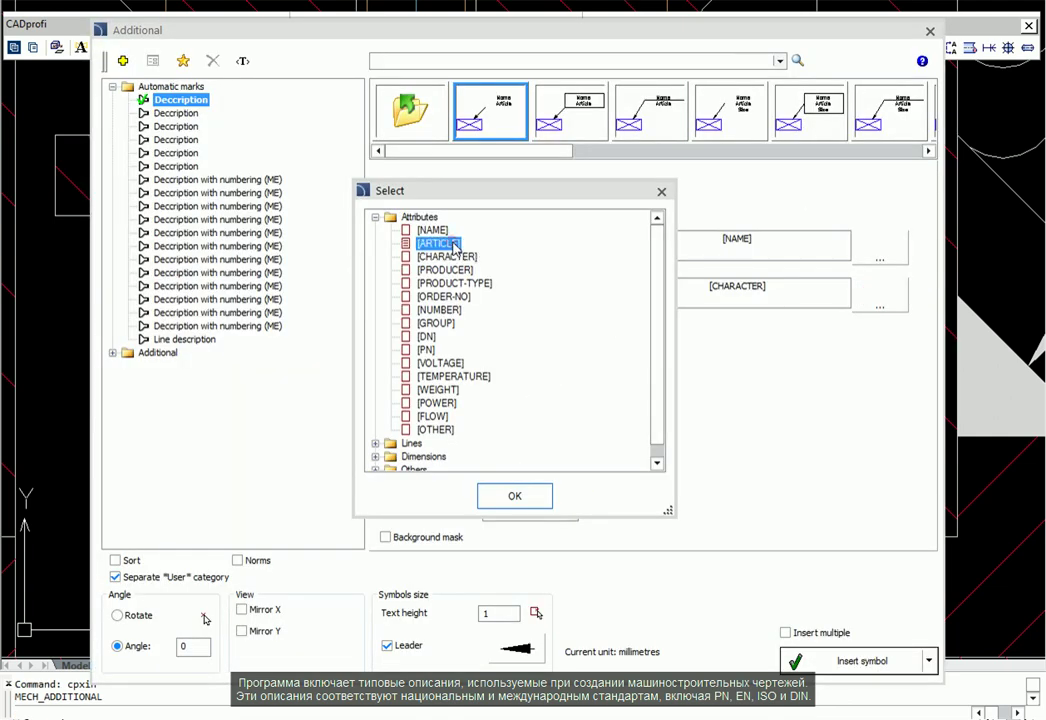
{"action": "left_click", "coordinate": [518, 497]}
{"action": "left_click", "coordinate": [819, 668]}
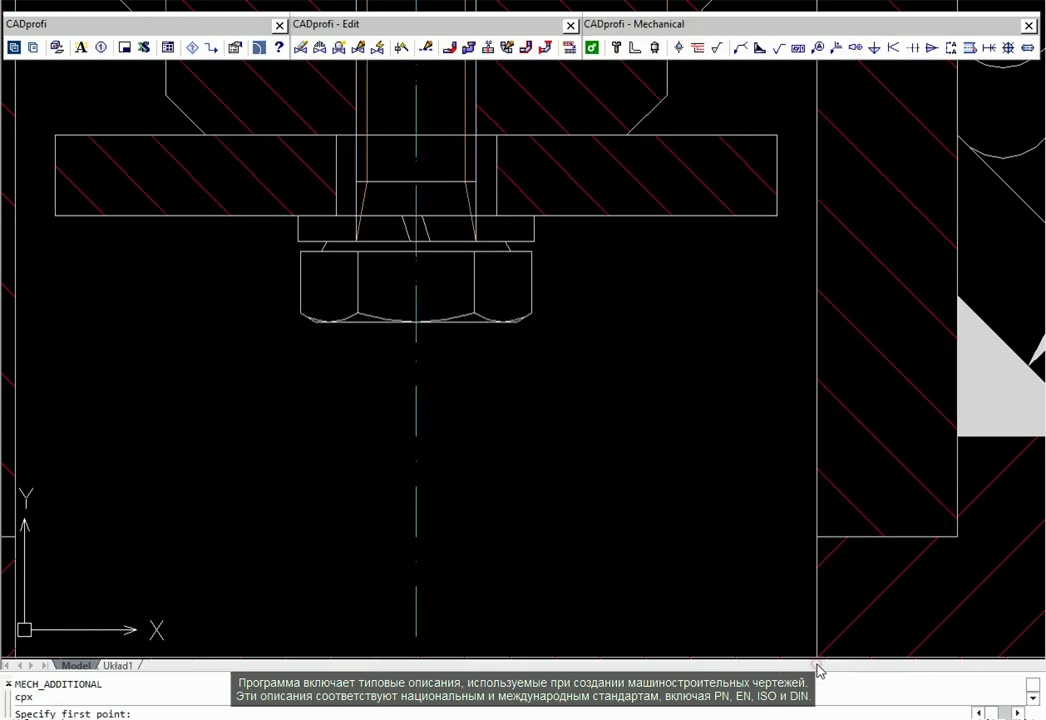
{"action": "left_click", "coordinate": [518, 324]}
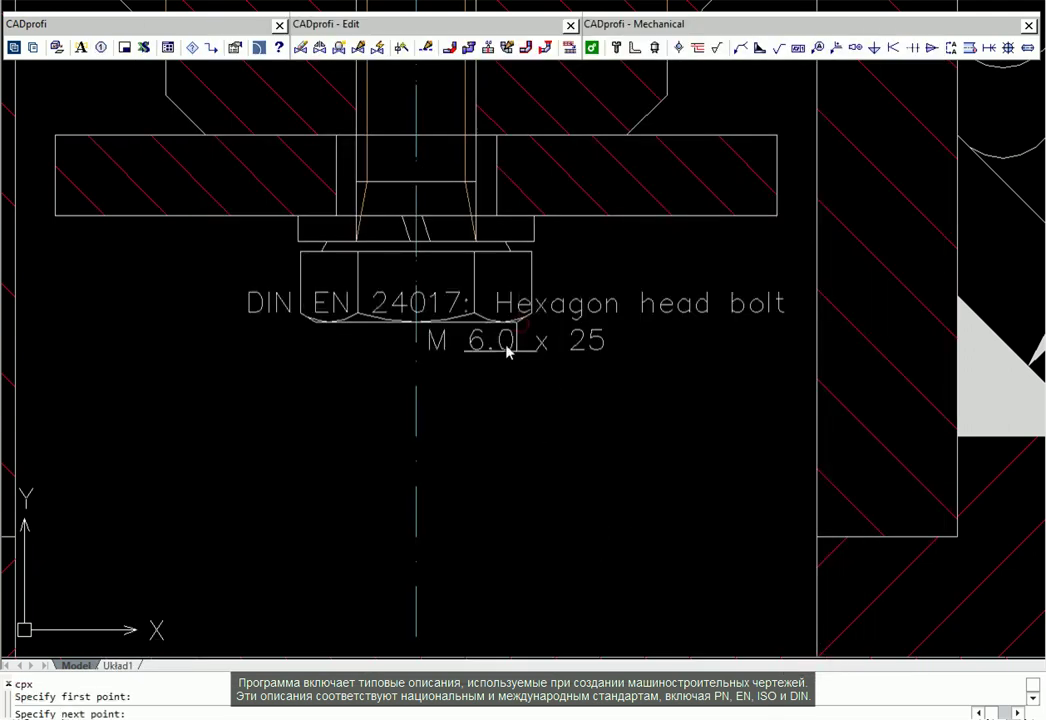
{"action": "left_click", "coordinate": [386, 560]}
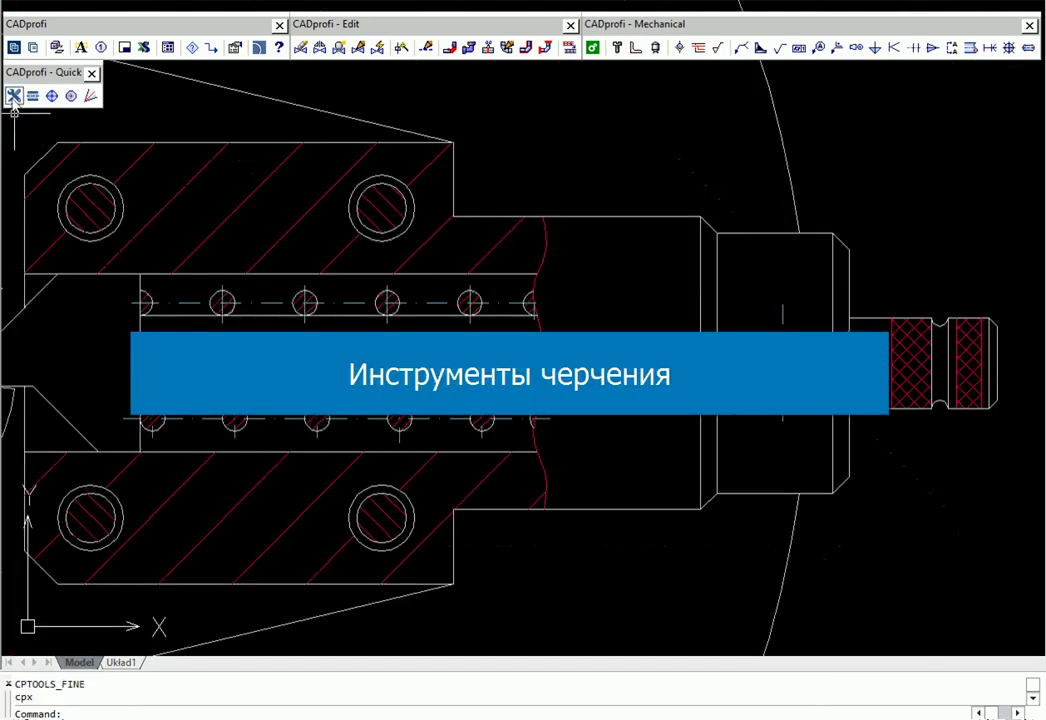
Add centre axes with 10% overhang to the four bolt-hole circles.
{"action": "left_click", "coordinate": [14, 98]}
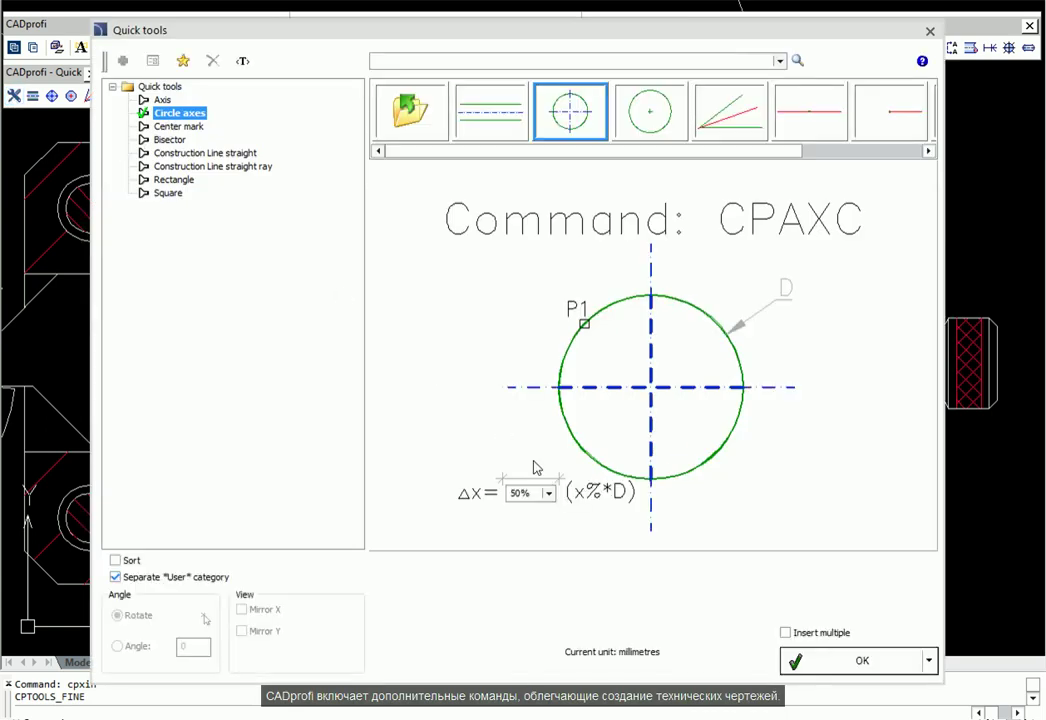
{"action": "left_click", "coordinate": [530, 493]}
{"action": "left_click", "coordinate": [530, 518]}
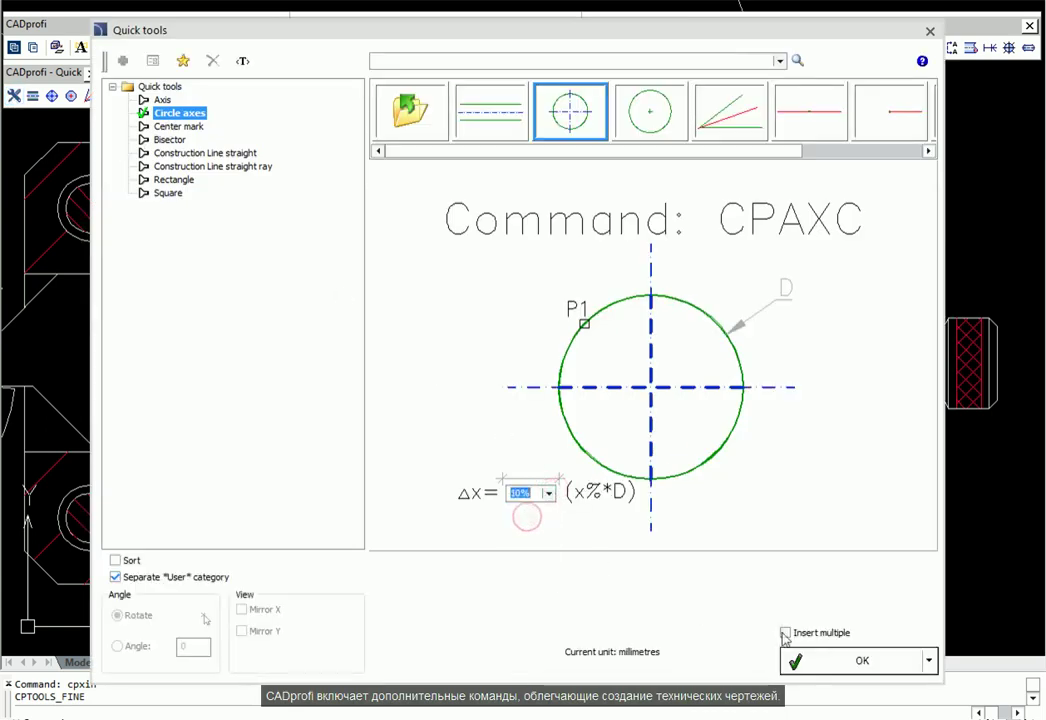
{"action": "left_click", "coordinate": [786, 633]}
{"action": "left_click", "coordinate": [850, 662]}
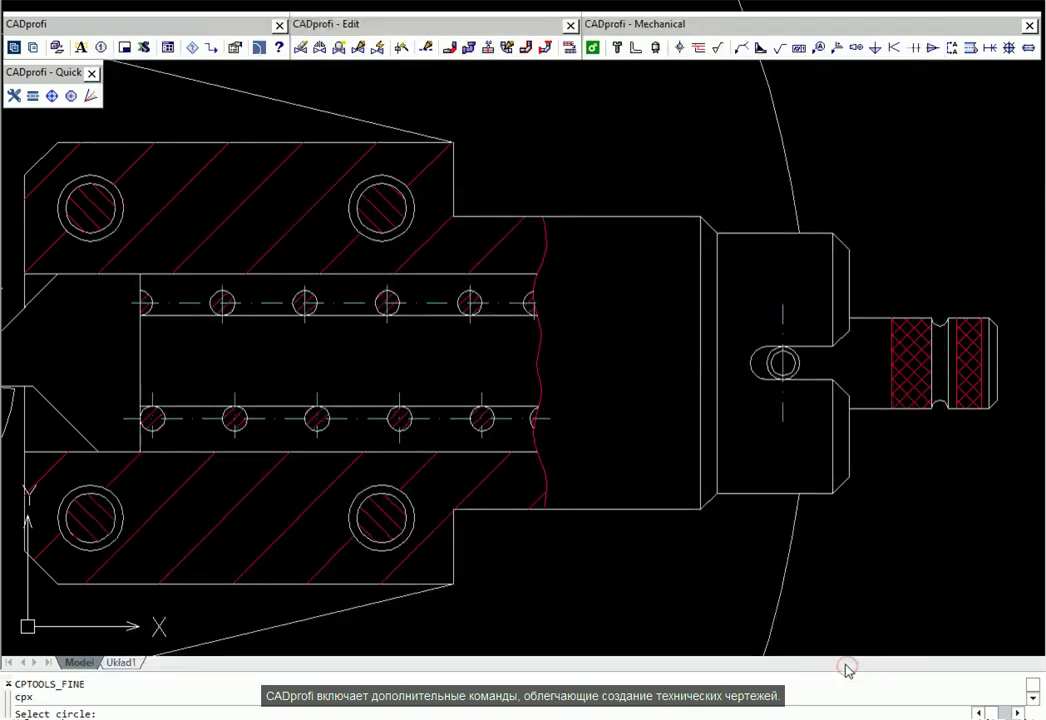
{"action": "left_click", "coordinate": [83, 178]}
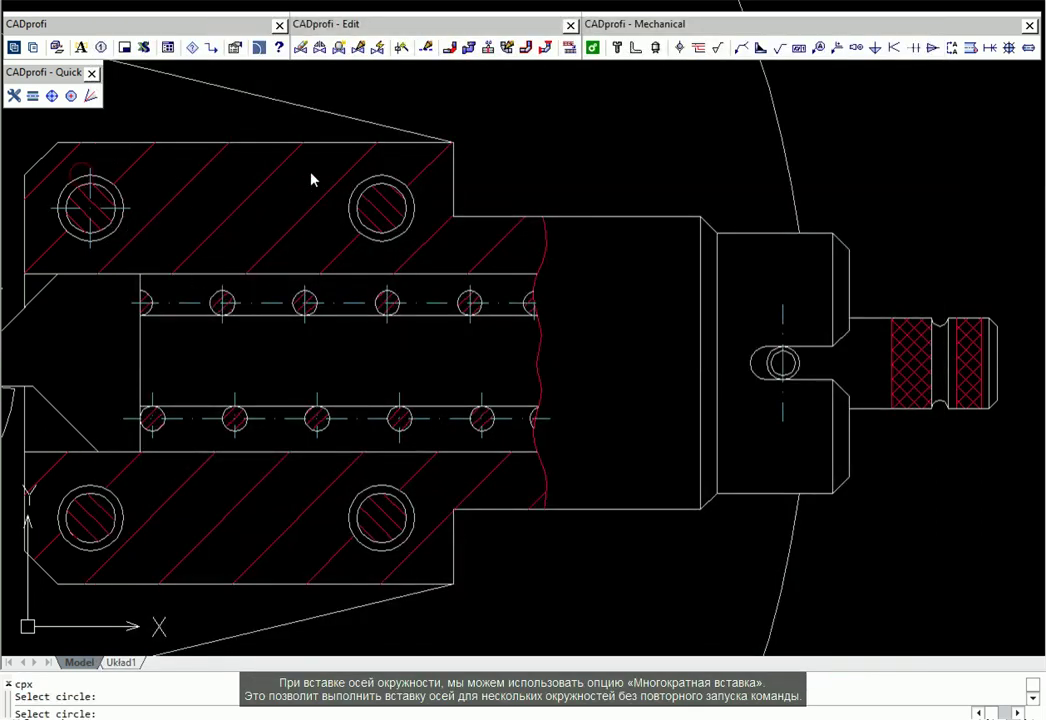
{"action": "left_click", "coordinate": [377, 180]}
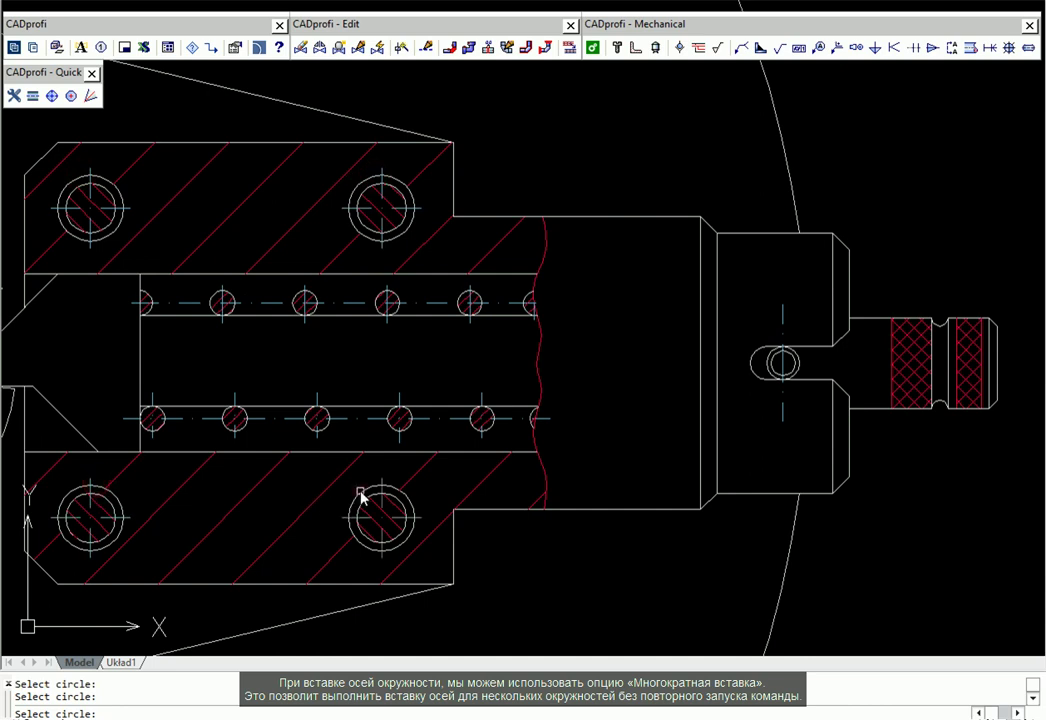
{"action": "key", "text": "Escape"}
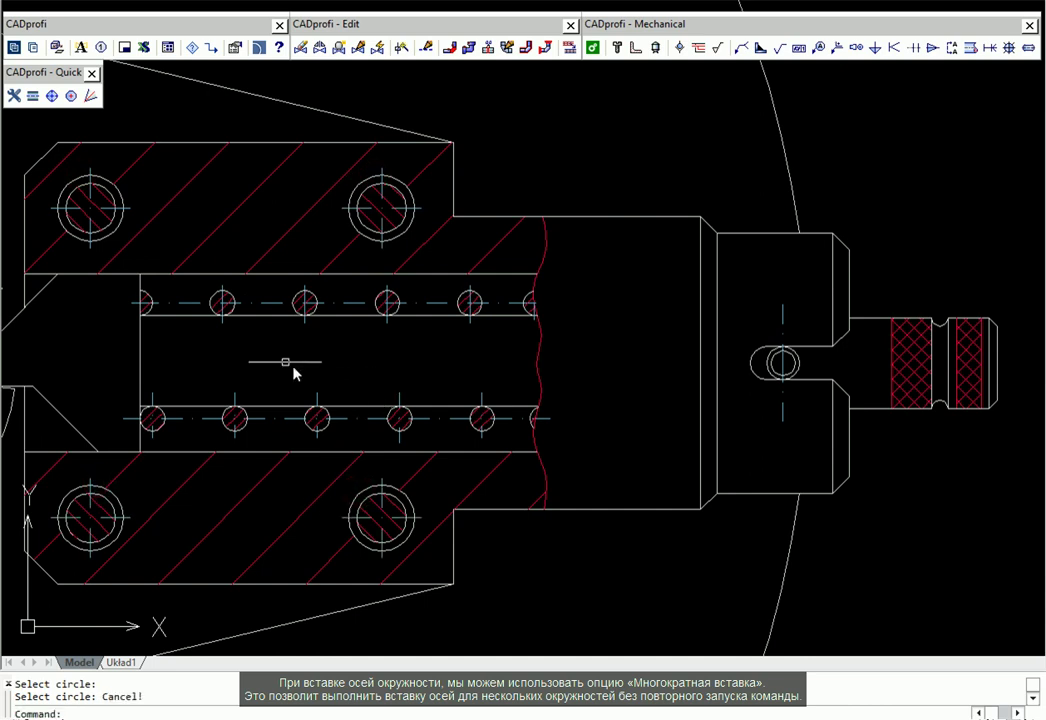
Create a symmetry axis between the two parallel lines and stretch it to the part's right end.
{"action": "left_click", "coordinate": [32, 95]}
{"action": "left_click", "coordinate": [123, 274]}
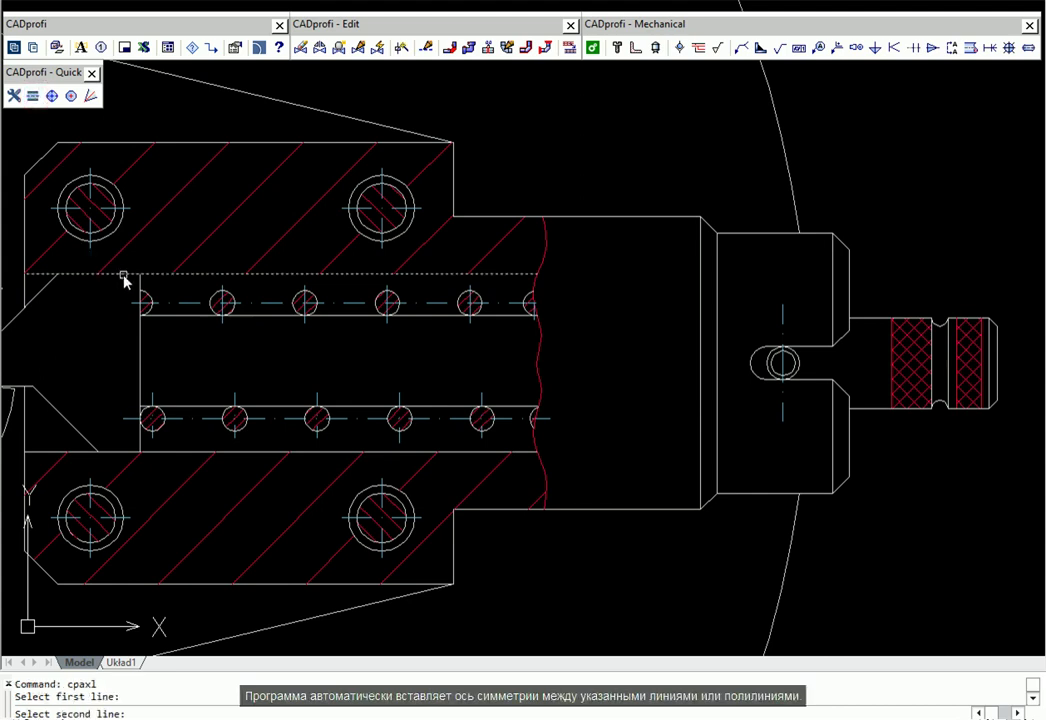
{"action": "left_click", "coordinate": [117, 452]}
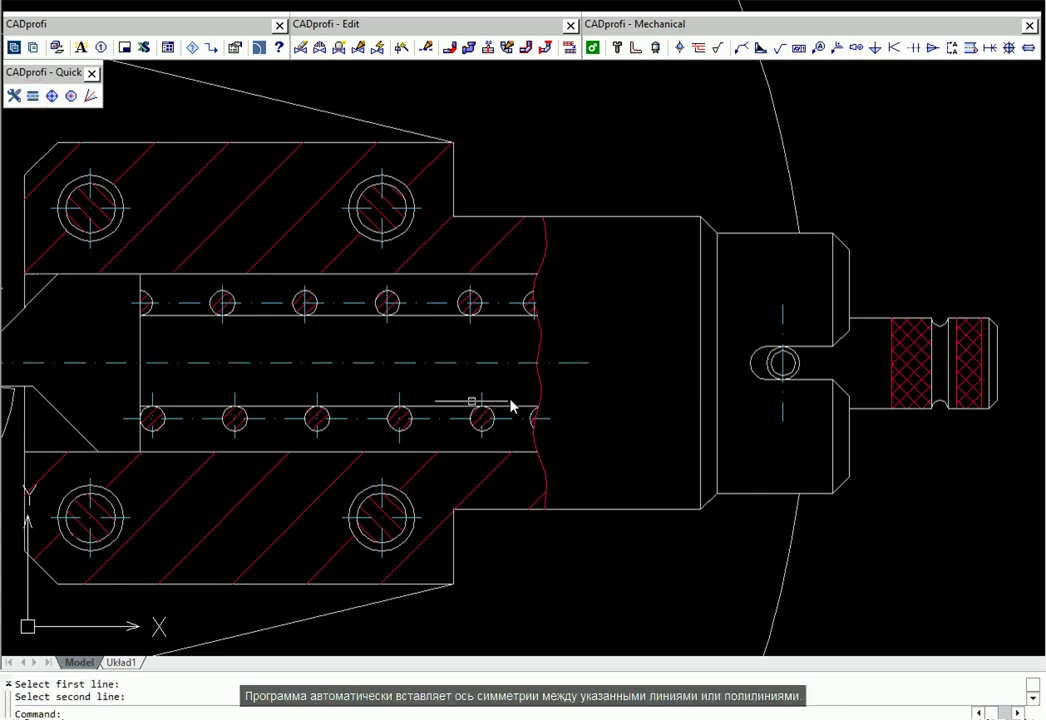
{"action": "left_click", "coordinate": [576, 362]}
{"action": "left_click", "coordinate": [588, 362]}
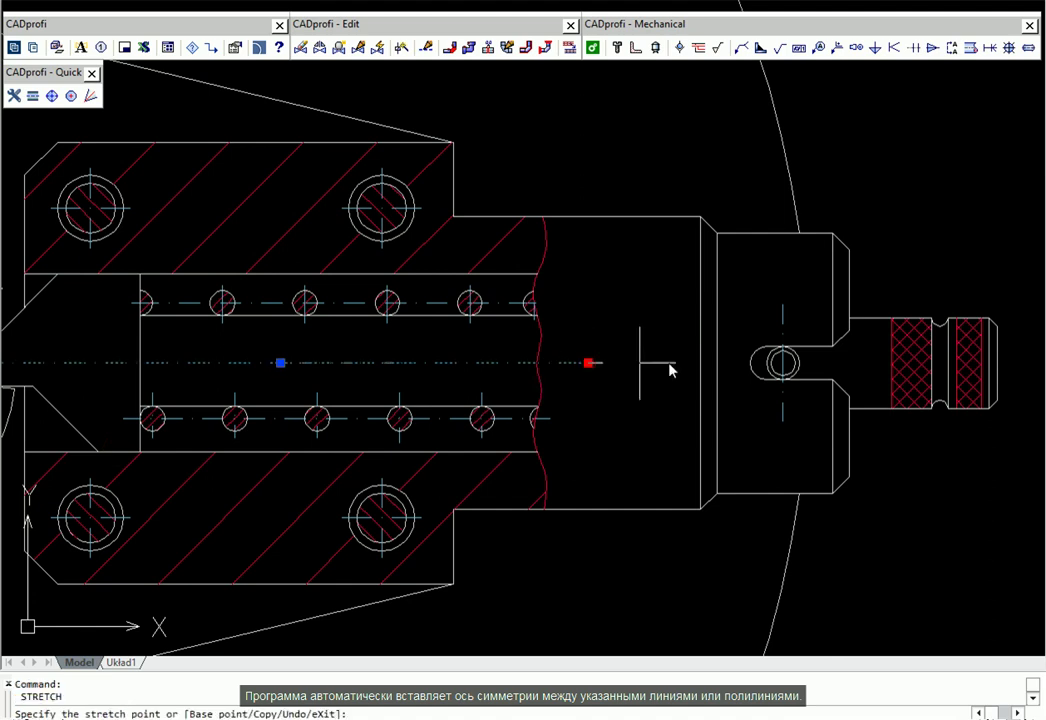
{"action": "left_click", "coordinate": [1025, 362]}
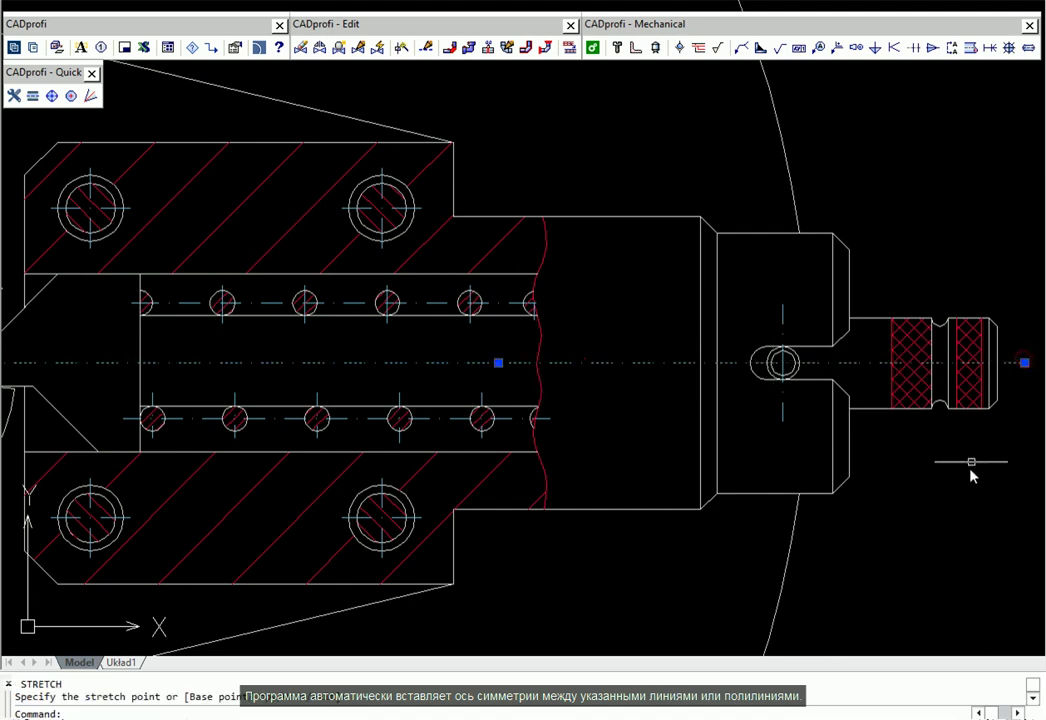
{"action": "key", "text": "Escape"}
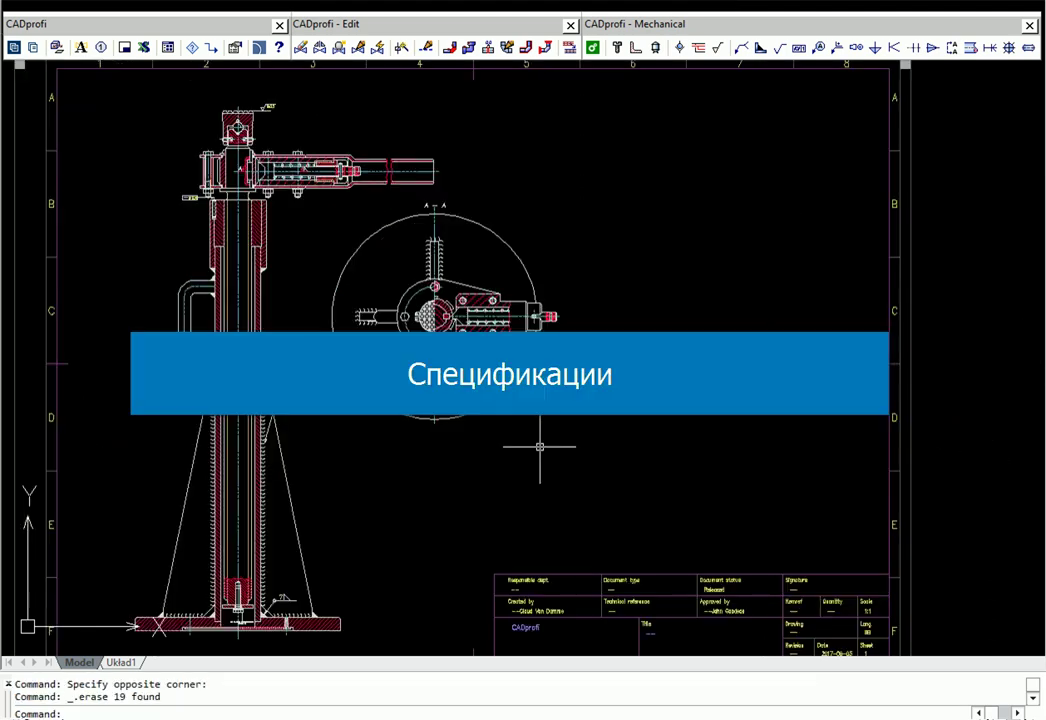
Collect the window-selected fasteners into a summed bill of materials sorted by Sum.
{"action": "left_click", "coordinate": [146, 57]}
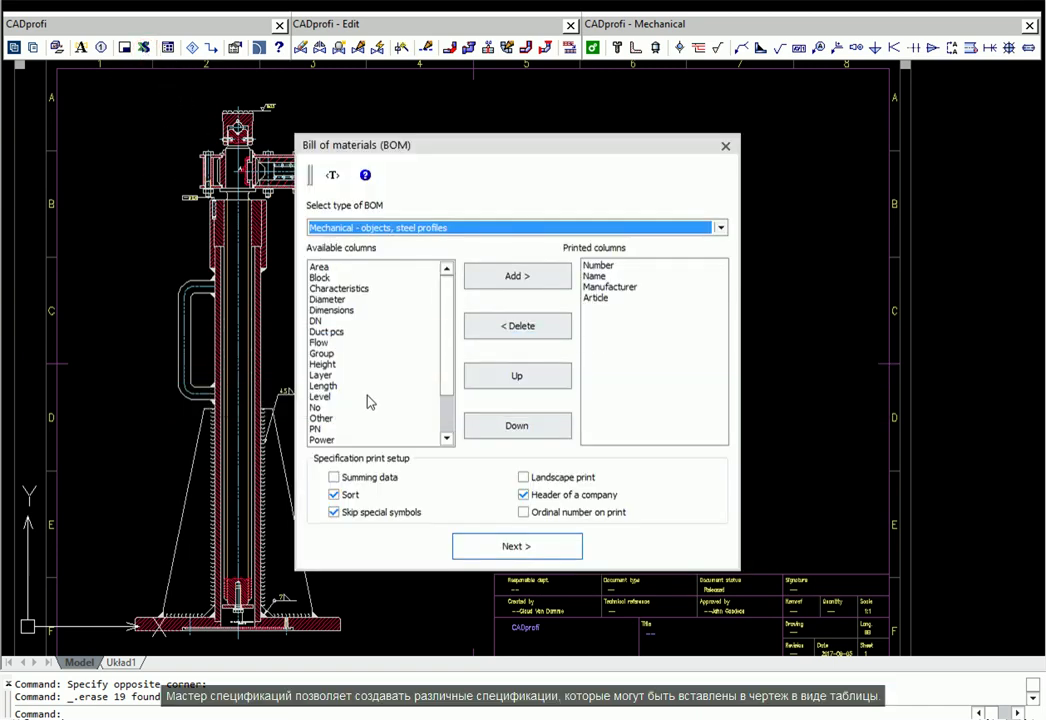
{"action": "left_click", "coordinate": [346, 483]}
{"action": "left_click", "coordinate": [491, 551]}
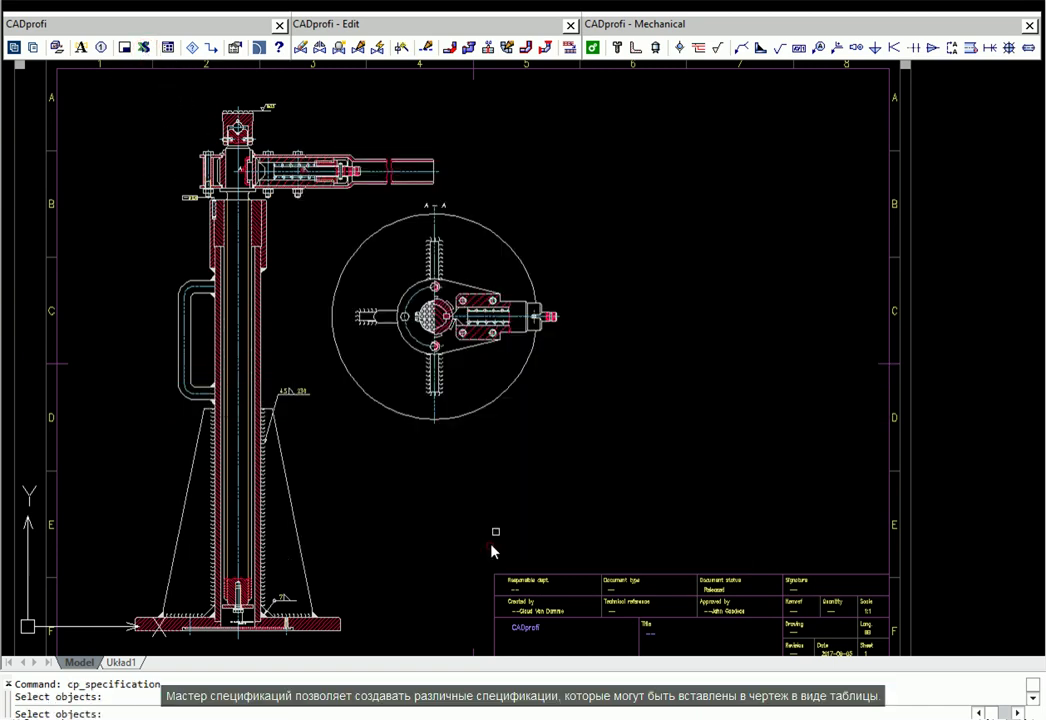
{"action": "left_click", "coordinate": [590, 105]}
{"action": "left_click", "coordinate": [96, 646]}
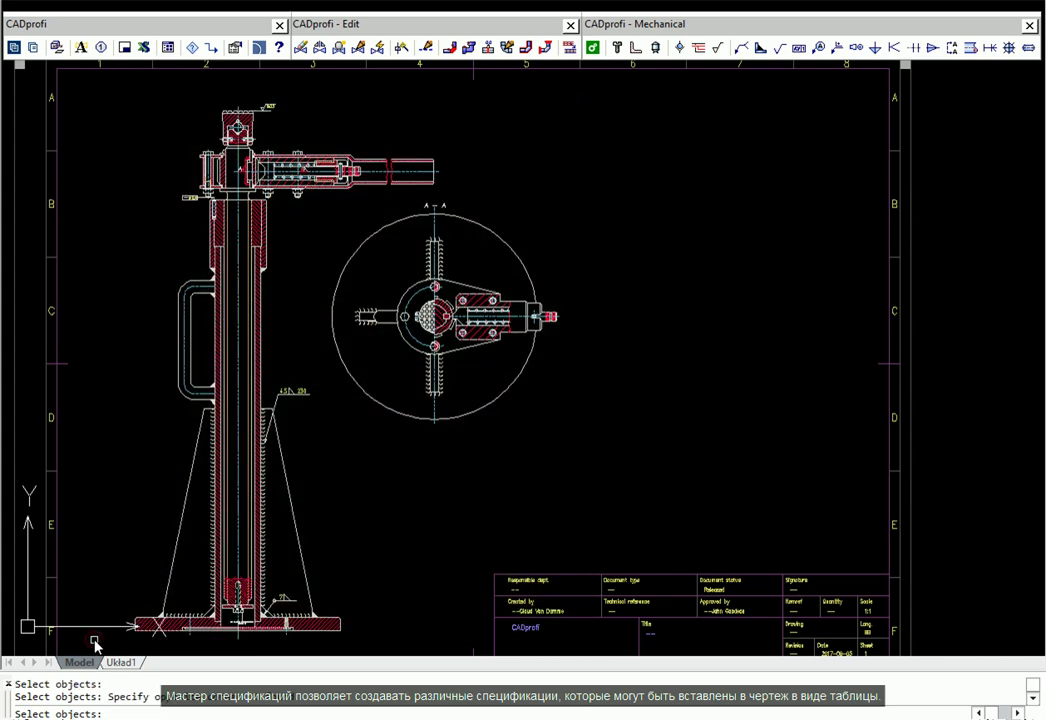
{"action": "key", "text": "Return"}
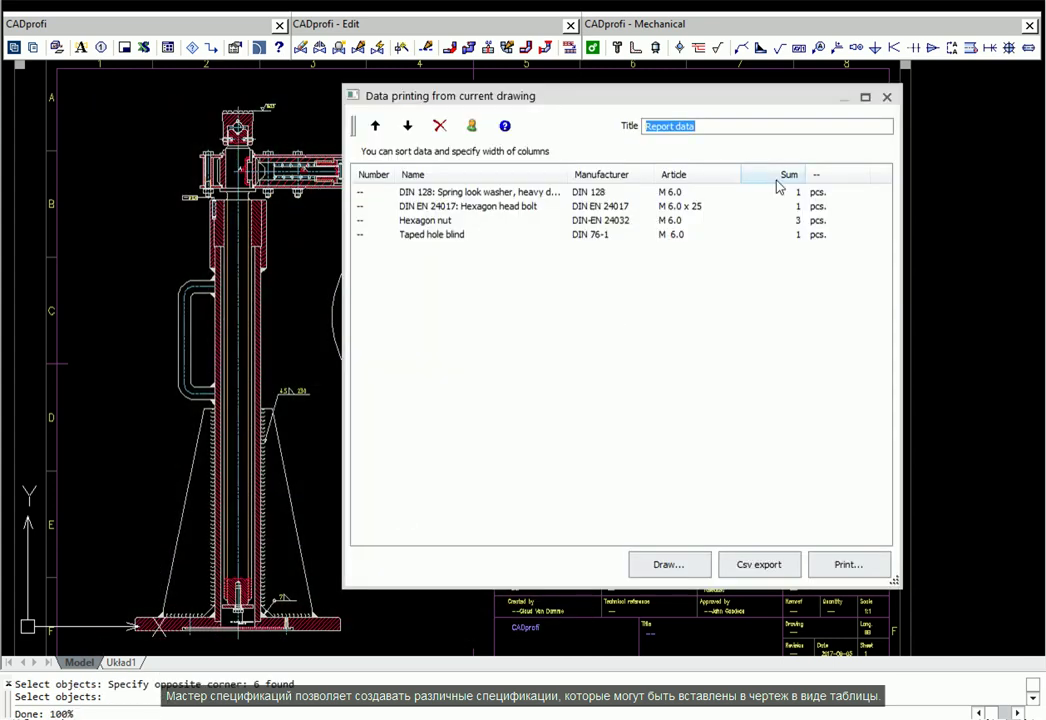
{"action": "left_click", "coordinate": [780, 177]}
Draw the list as a Specification columns - 4 table above the title block.
{"action": "left_click", "coordinate": [668, 564]}
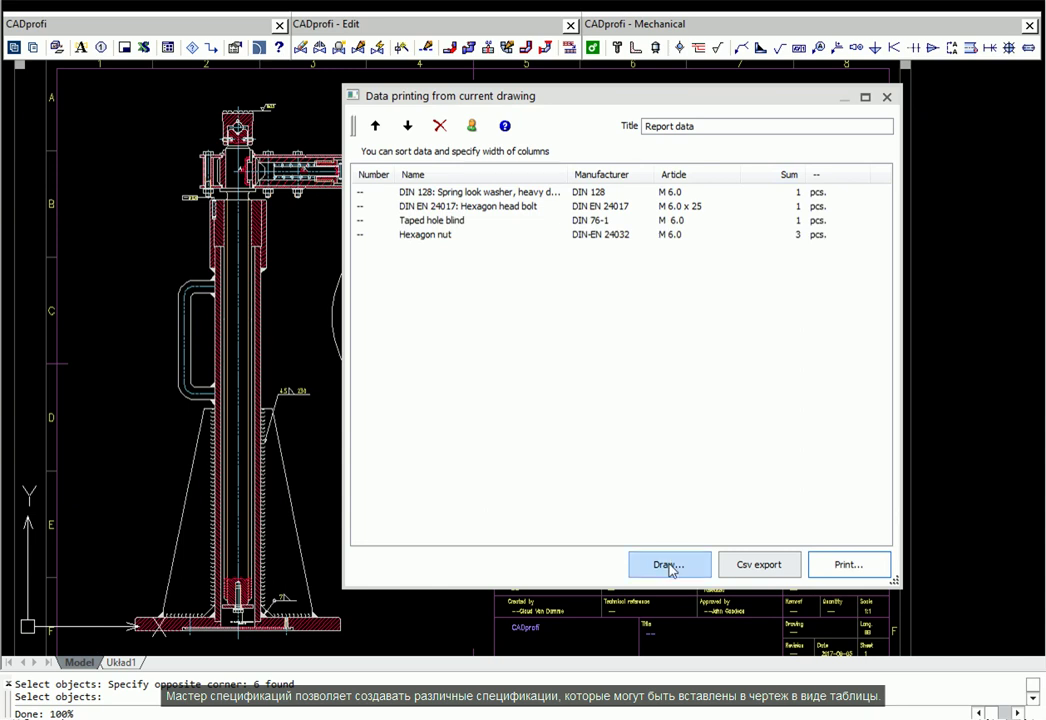
{"action": "left_click", "coordinate": [541, 216]}
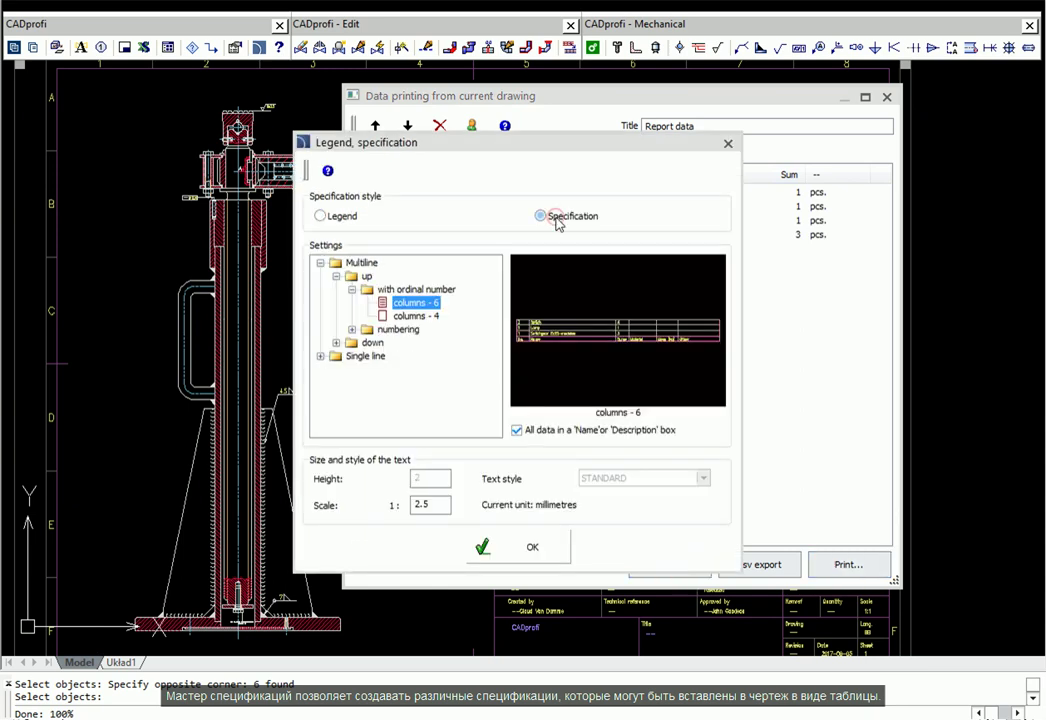
{"action": "left_click", "coordinate": [430, 317]}
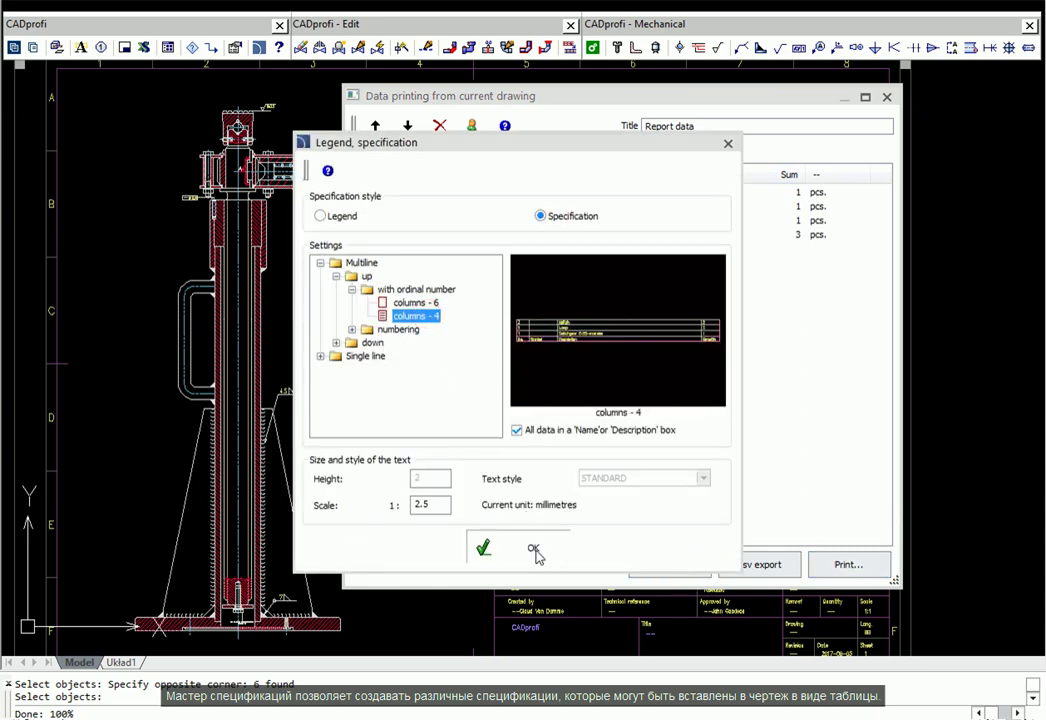
{"action": "left_click", "coordinate": [532, 547]}
{"action": "scroll", "coordinate": [872, 572], "scroll_direction": "up", "scroll_amount": 3}
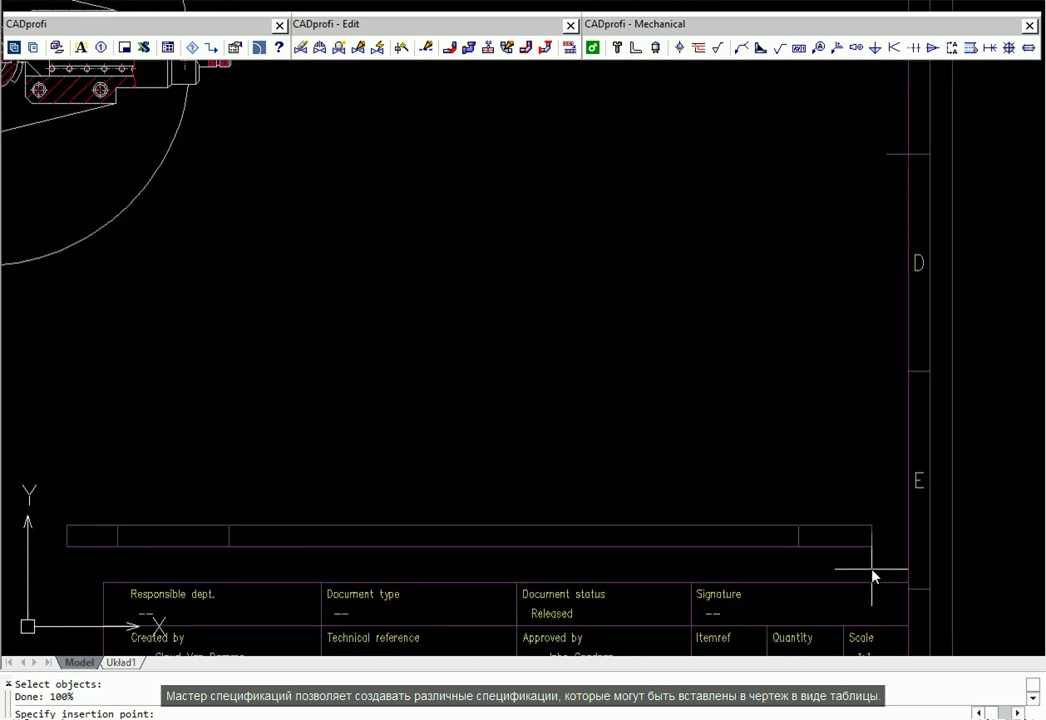
{"action": "left_click", "coordinate": [909, 583]}
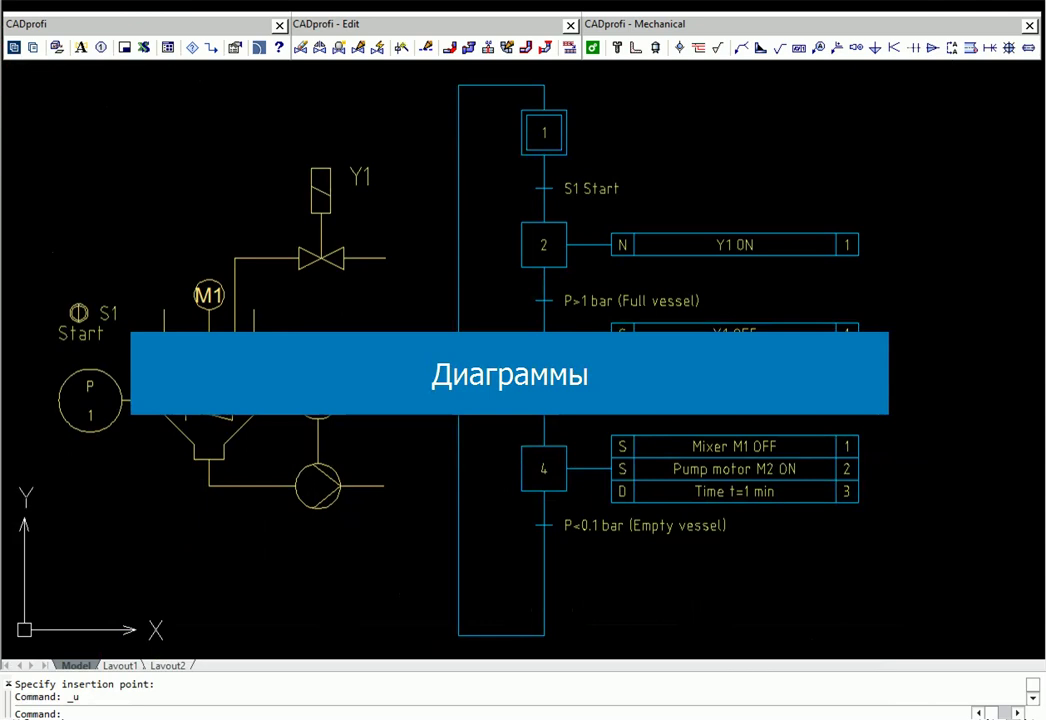
Insert step 5 below the empty-vessel transition.
{"action": "left_click", "coordinate": [191, 47]}
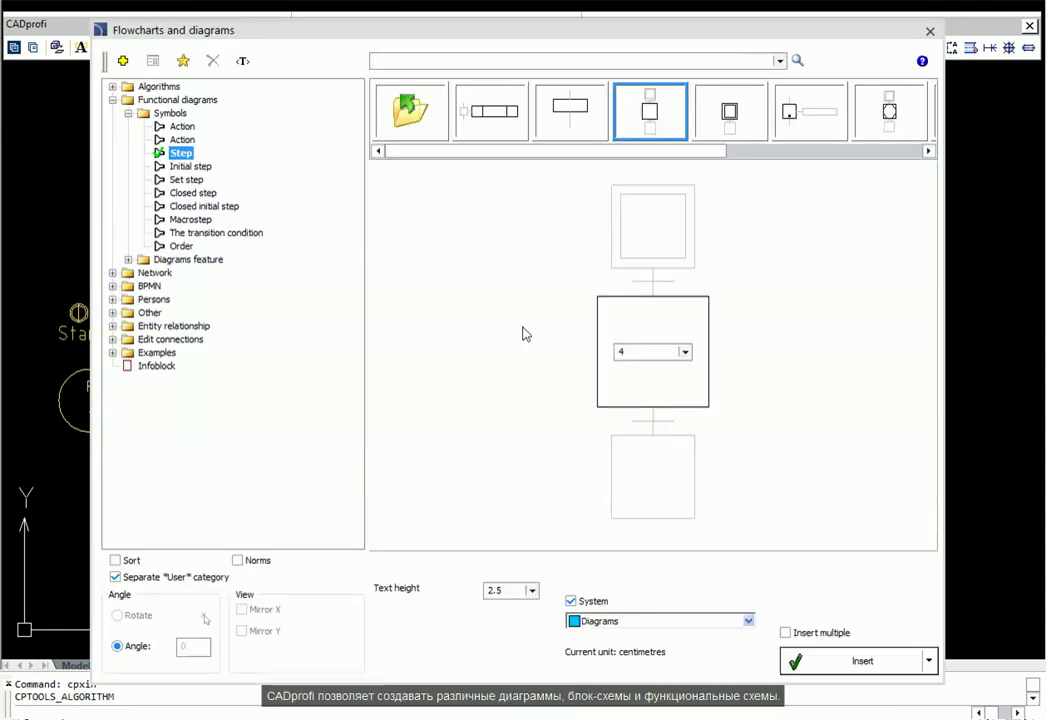
{"action": "left_click", "coordinate": [685, 352]}
{"action": "left_click", "coordinate": [628, 421]}
{"action": "left_click", "coordinate": [860, 665]}
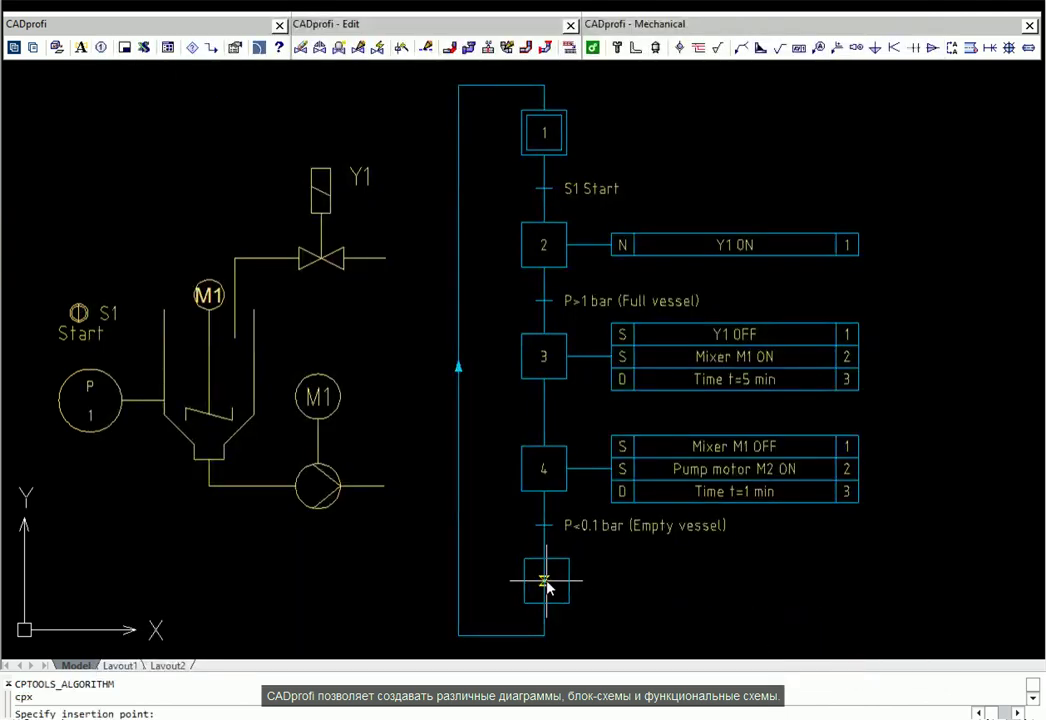
{"action": "left_click", "coordinate": [545, 582]}
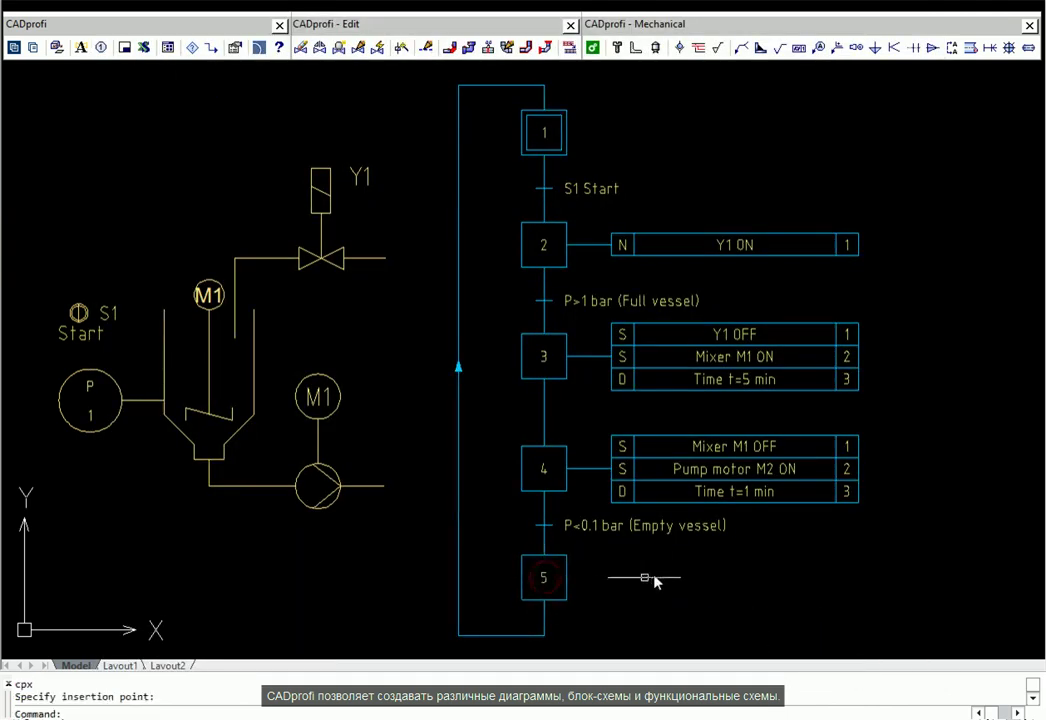
Draw a continuous diagram line from step 5 horizontally to the right.
{"action": "left_click", "coordinate": [211, 50]}
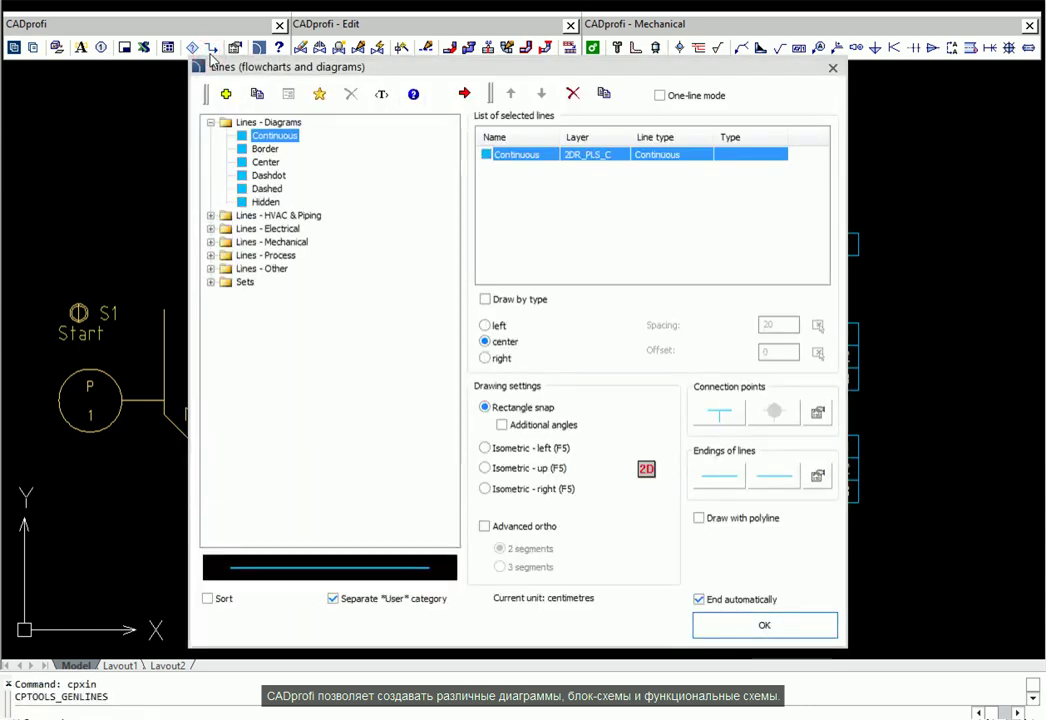
{"action": "left_click", "coordinate": [727, 628]}
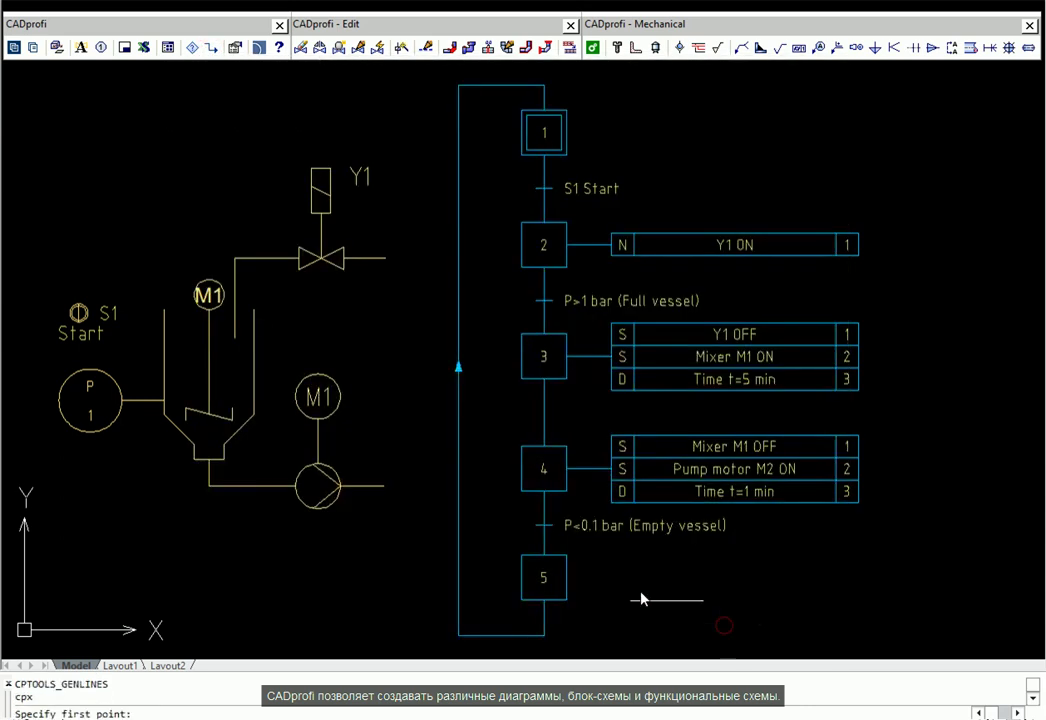
{"action": "left_click", "coordinate": [566, 578]}
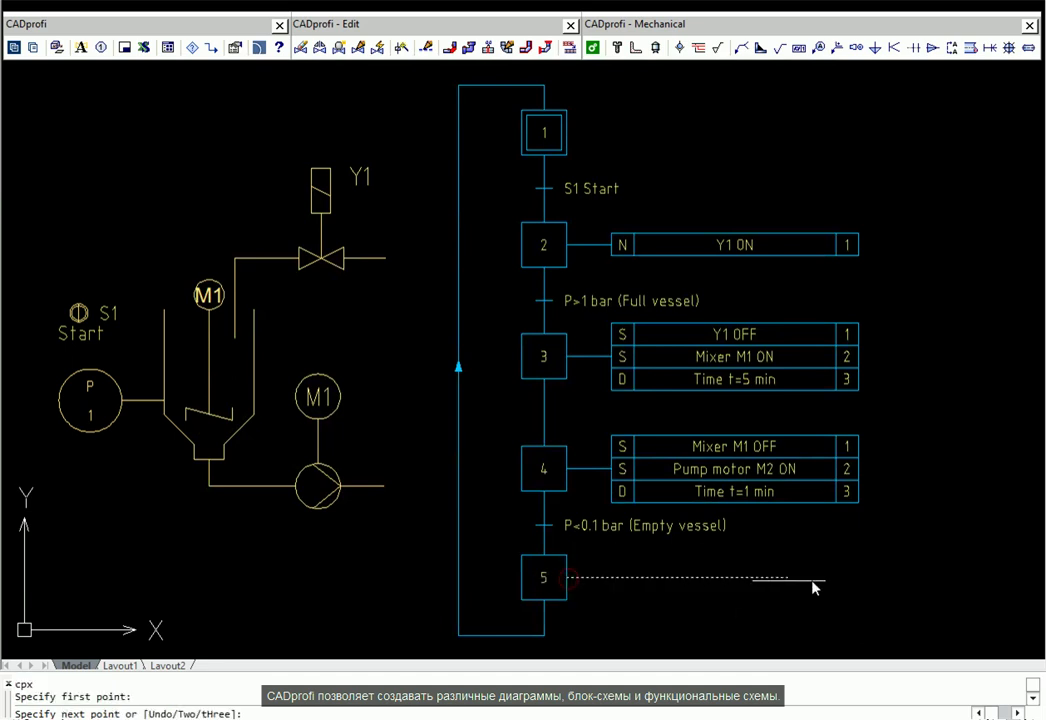
{"action": "left_click", "coordinate": [860, 525]}
{"action": "key", "text": "Escape"}
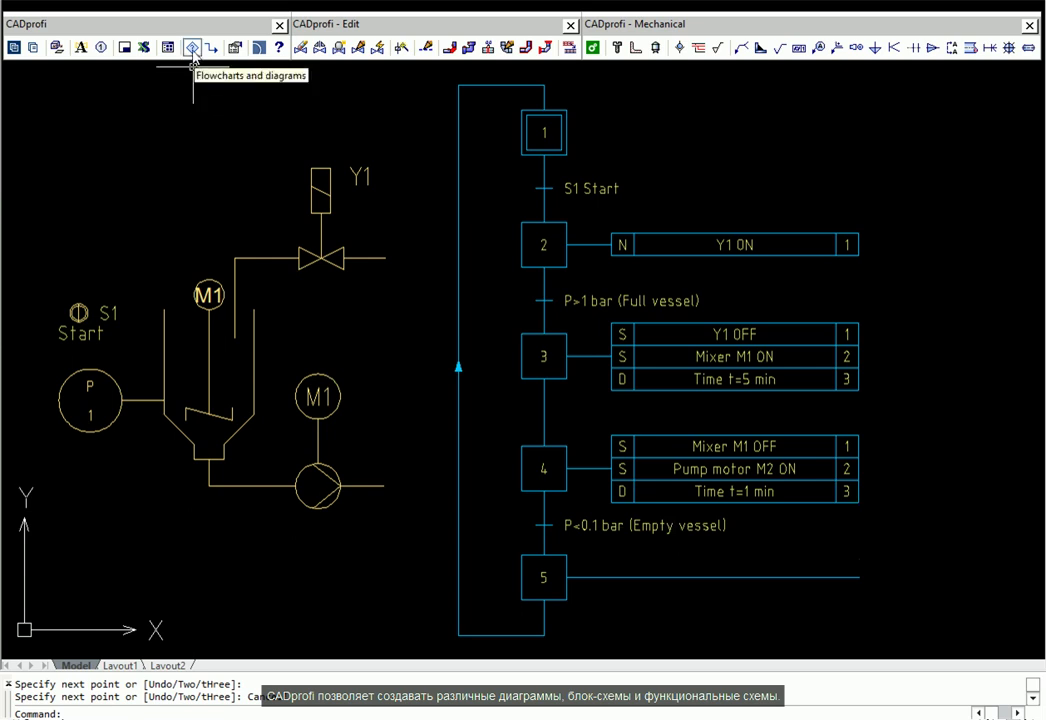
Attach an S action block reading 'Pump motor M2 OFF' to step 5's line.
{"action": "left_click", "coordinate": [166, 46]}
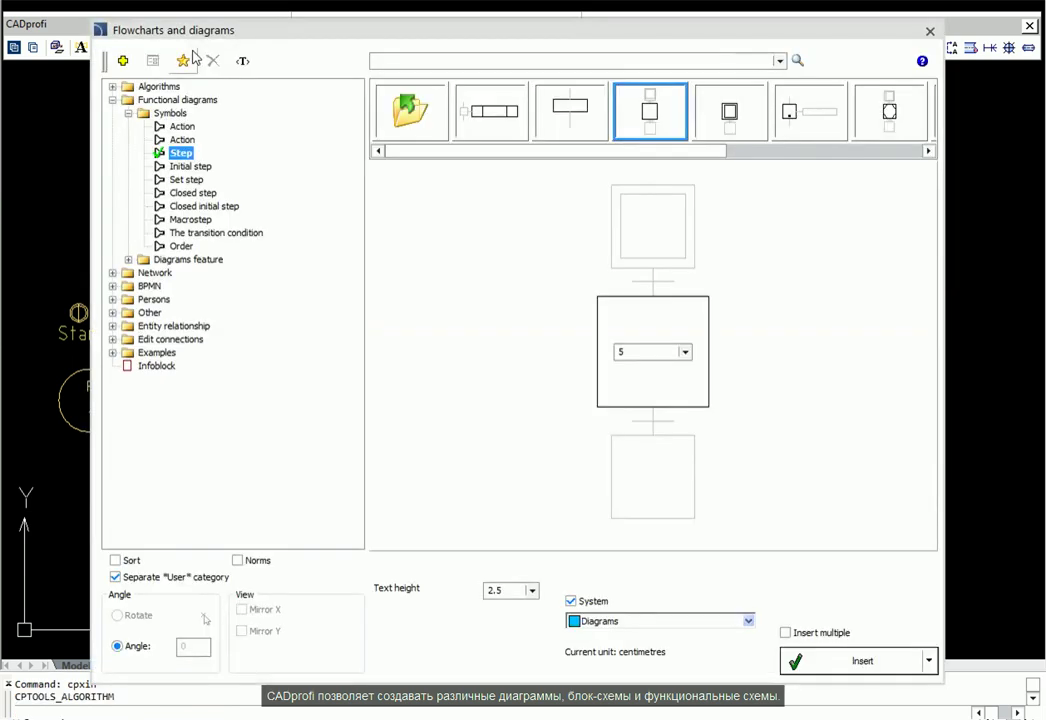
{"action": "left_click", "coordinate": [184, 127]}
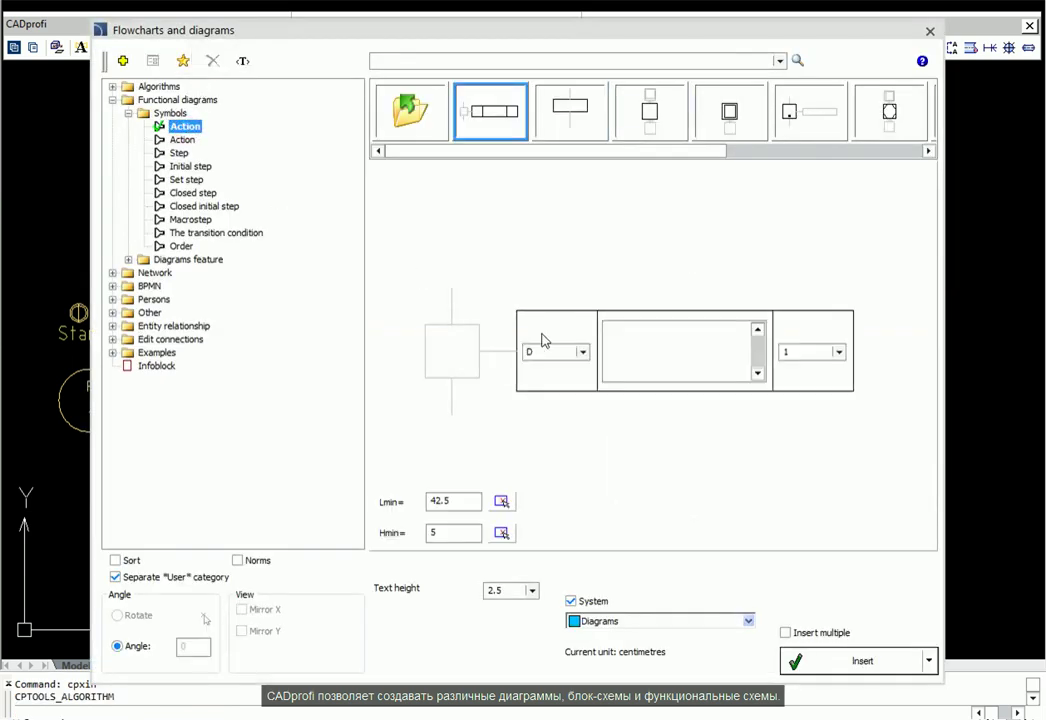
{"action": "left_click", "coordinate": [583, 352]}
{"action": "left_click", "coordinate": [556, 374]}
{"action": "left_click", "coordinate": [656, 343]}
{"action": "type", "text": "Pump motor M2 OFF"}
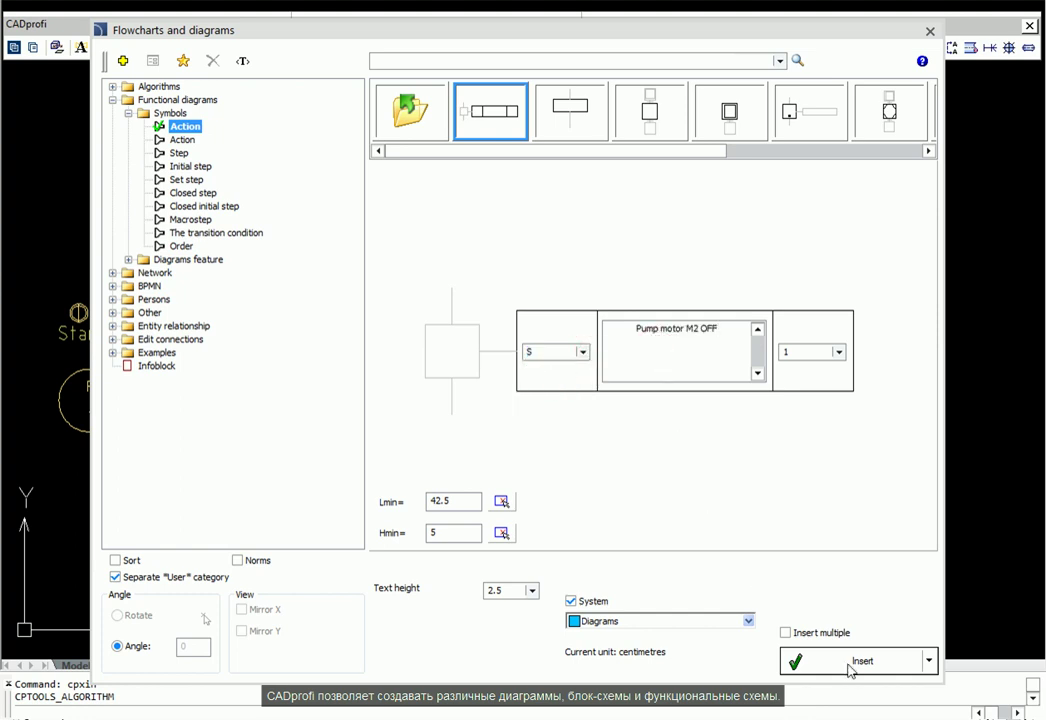
{"action": "left_click", "coordinate": [851, 665]}
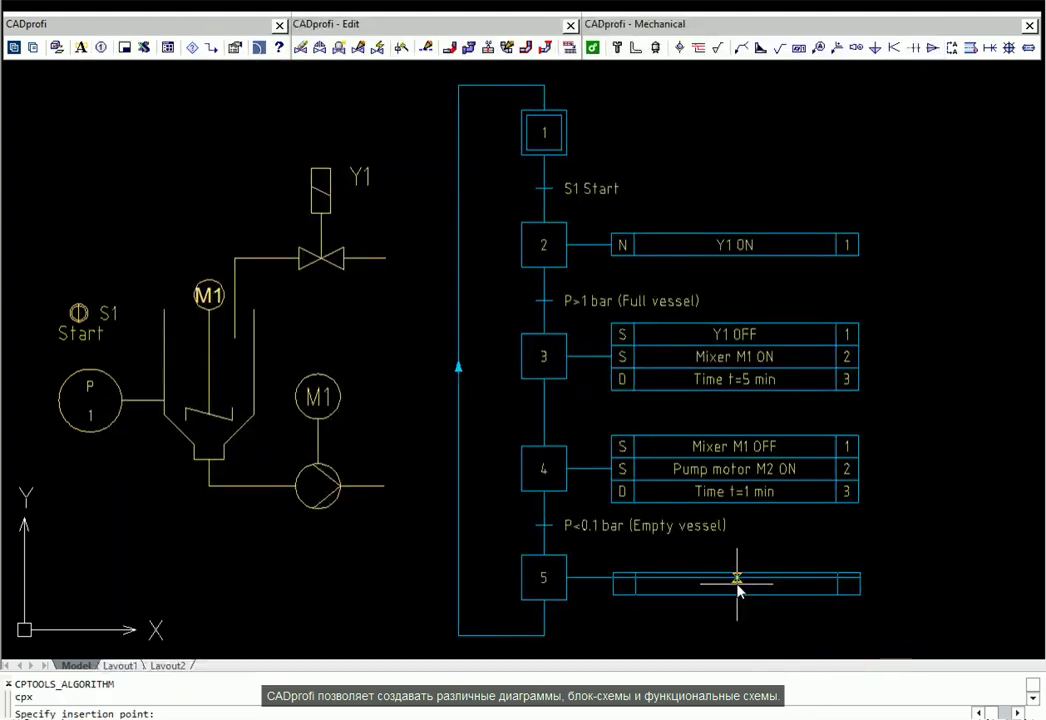
{"action": "left_click", "coordinate": [736, 580]}
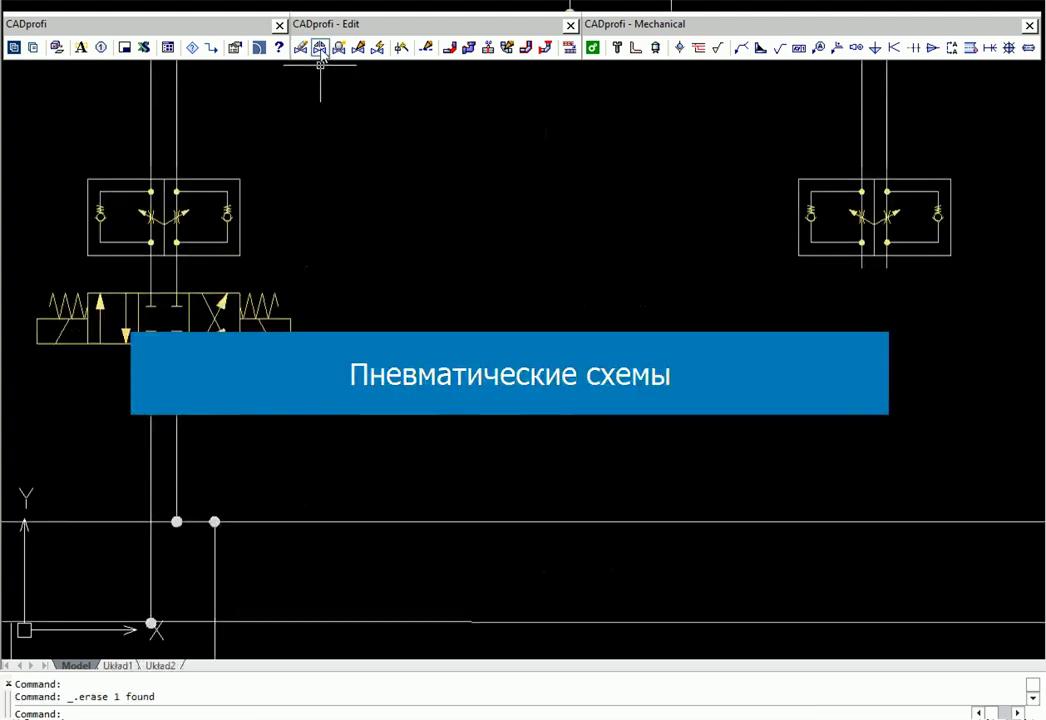
Copy the left directional valve and place the copy below the right check valve.
{"action": "left_click", "coordinate": [320, 47]}
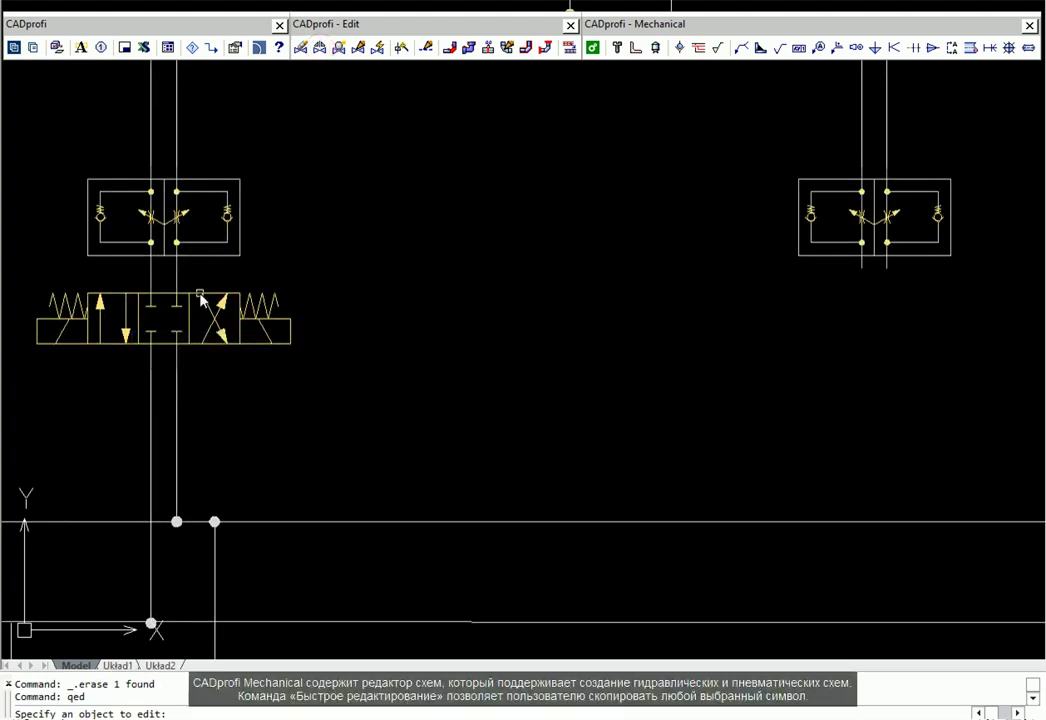
{"action": "left_click", "coordinate": [200, 298]}
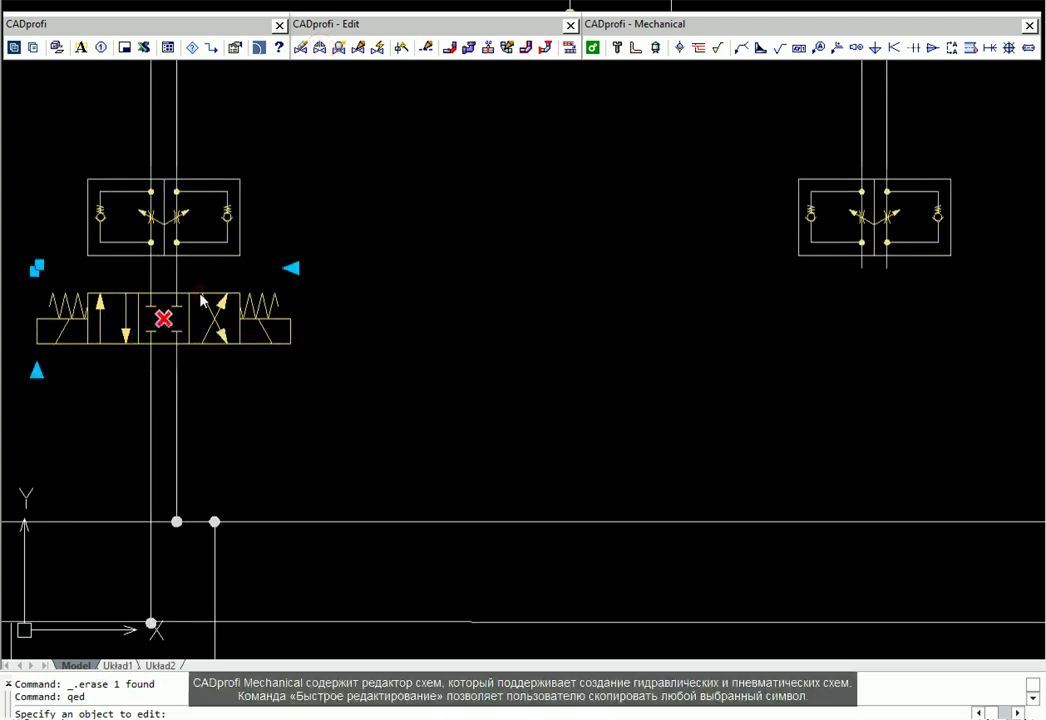
{"action": "left_click", "coordinate": [37, 270]}
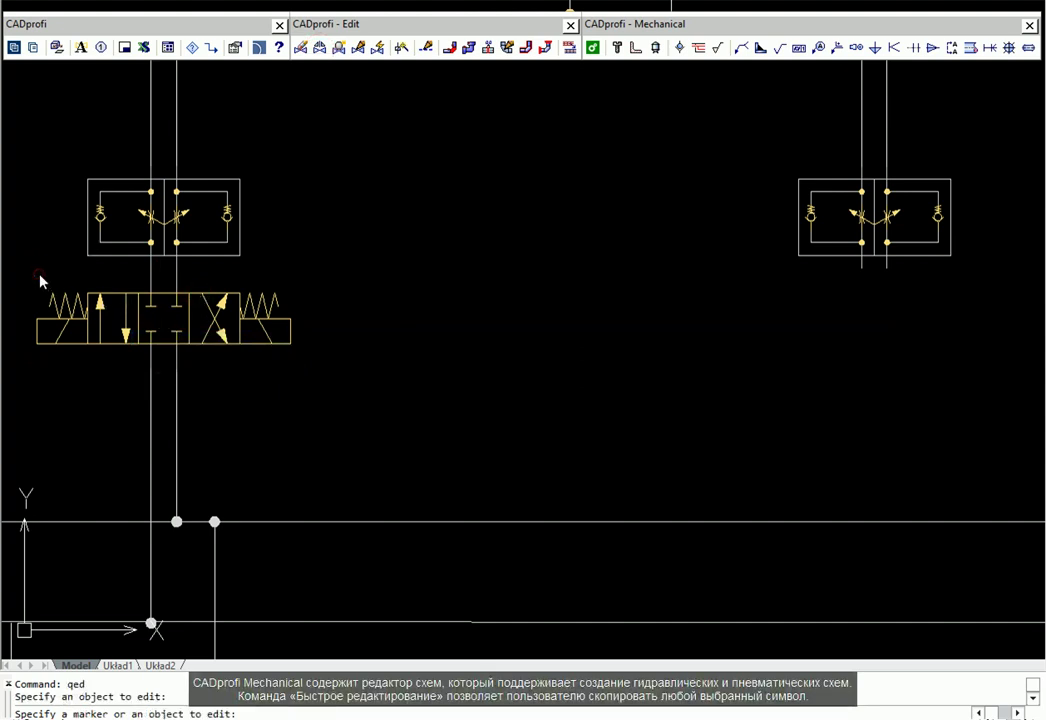
{"action": "left_click", "coordinate": [862, 270]}
{"action": "key", "text": "Escape"}
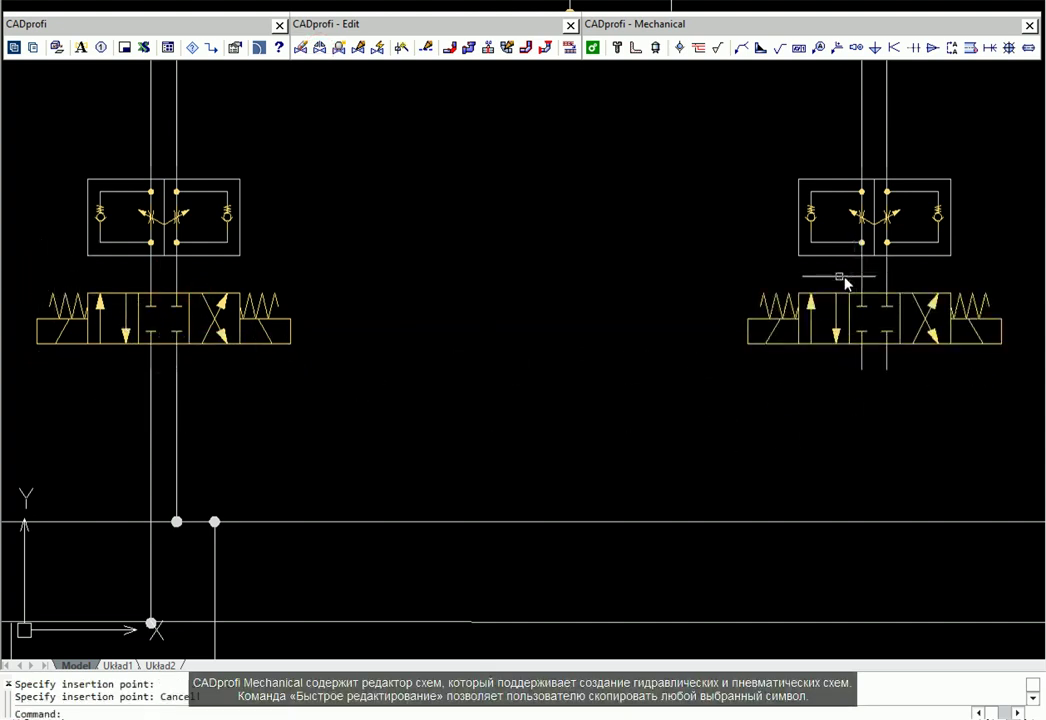
Draw a dot-connected operating line from the copied valve's port to the bottom horizontal line.
{"action": "left_click", "coordinate": [700, 48]}
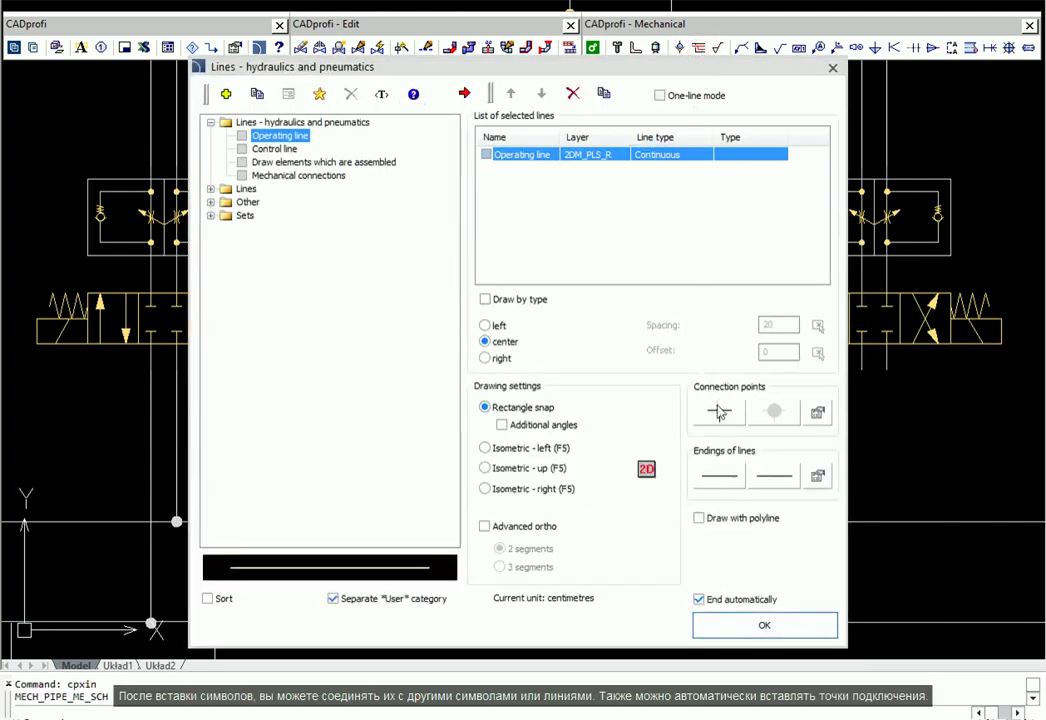
{"action": "left_click", "coordinate": [719, 412]}
{"action": "left_click", "coordinate": [765, 468]}
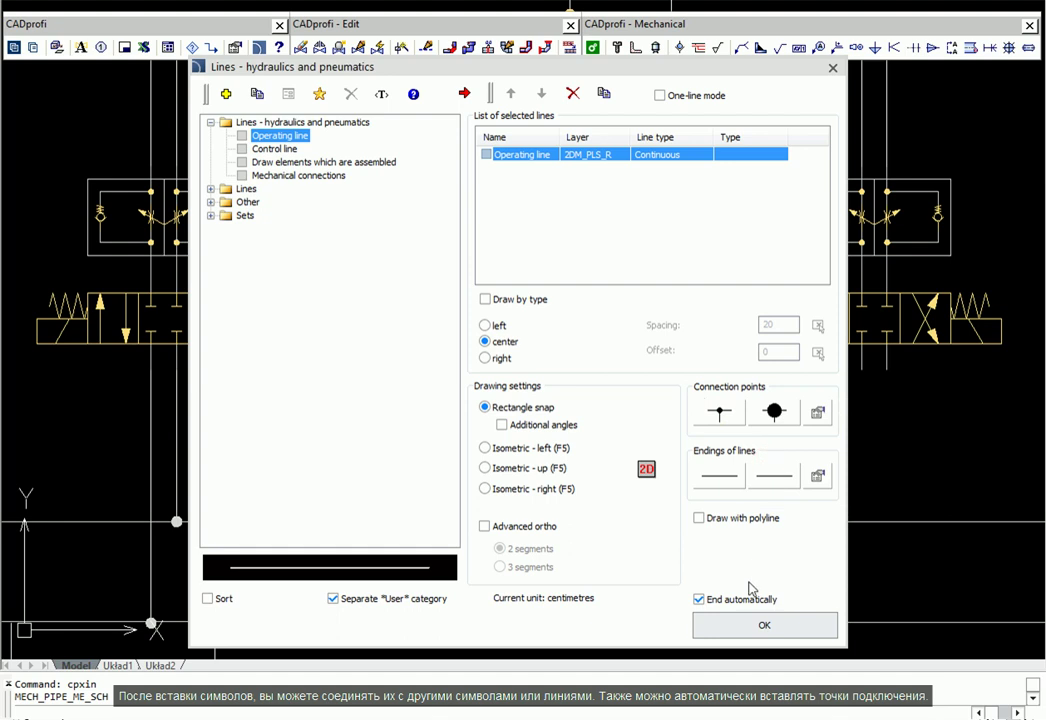
{"action": "left_click", "coordinate": [757, 625]}
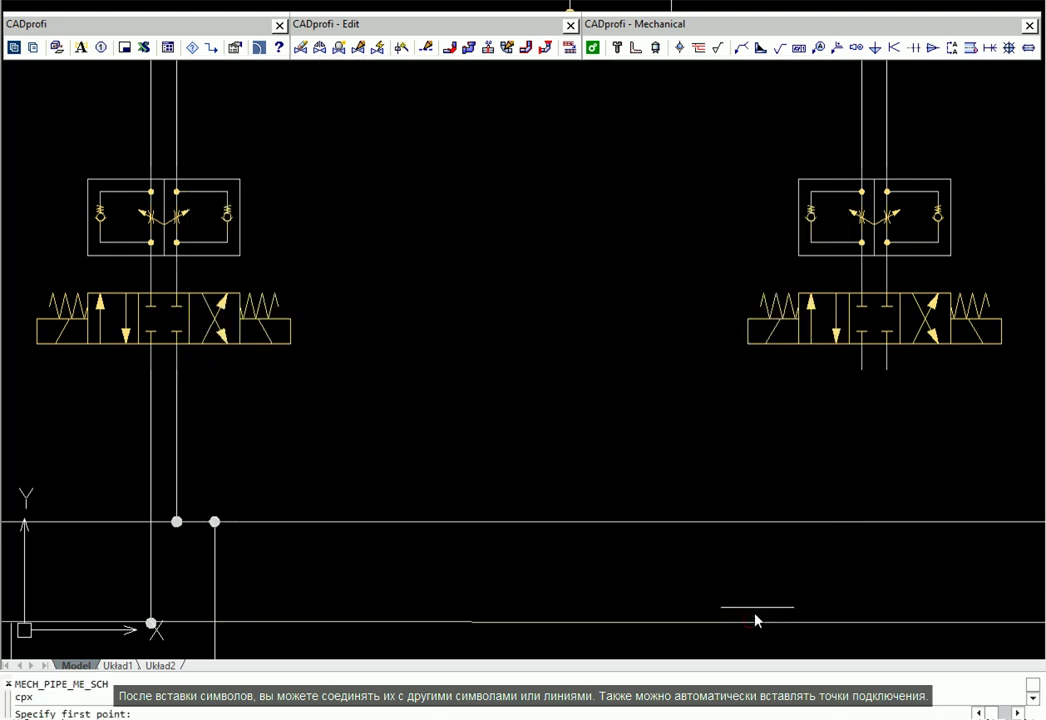
{"action": "left_click", "coordinate": [862, 369]}
{"action": "left_click", "coordinate": [860, 623]}
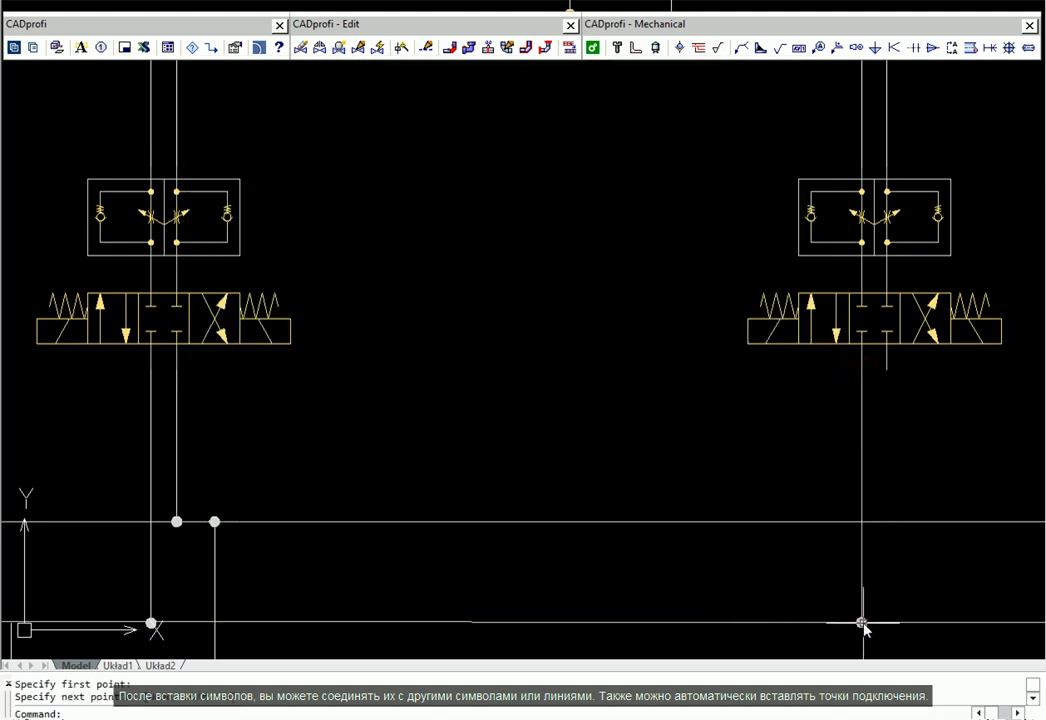
Draw a second operating line from the valve's other bottom port to the upper horizontal line.
{"action": "left_click", "coordinate": [699, 47]}
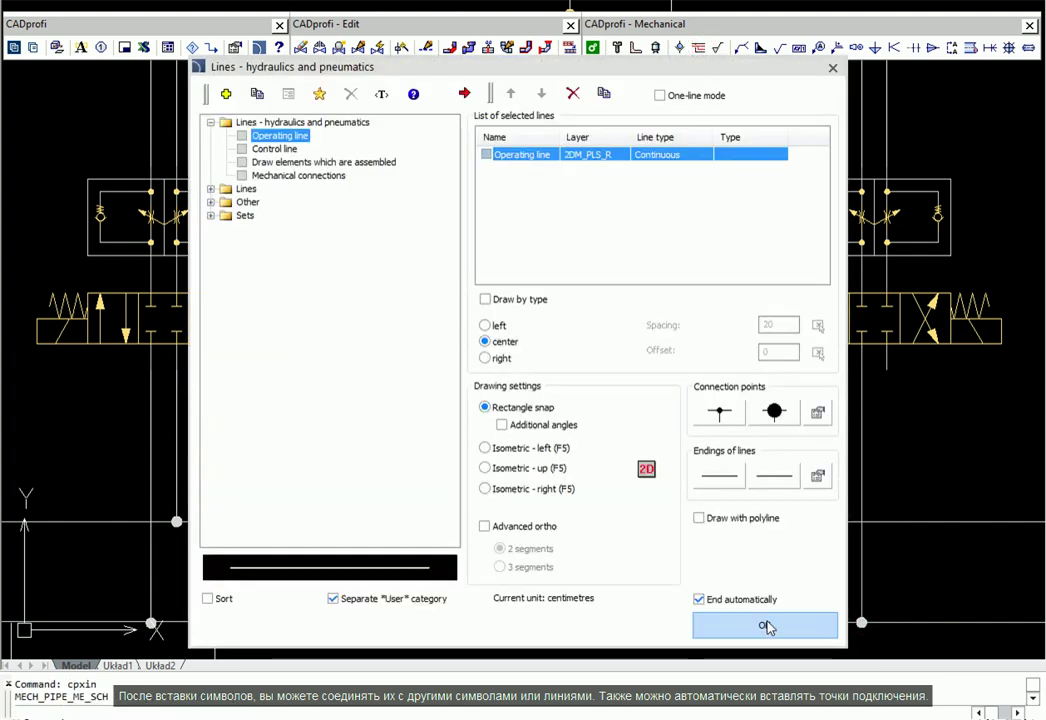
{"action": "left_click", "coordinate": [765, 625]}
{"action": "left_click", "coordinate": [886, 370]}
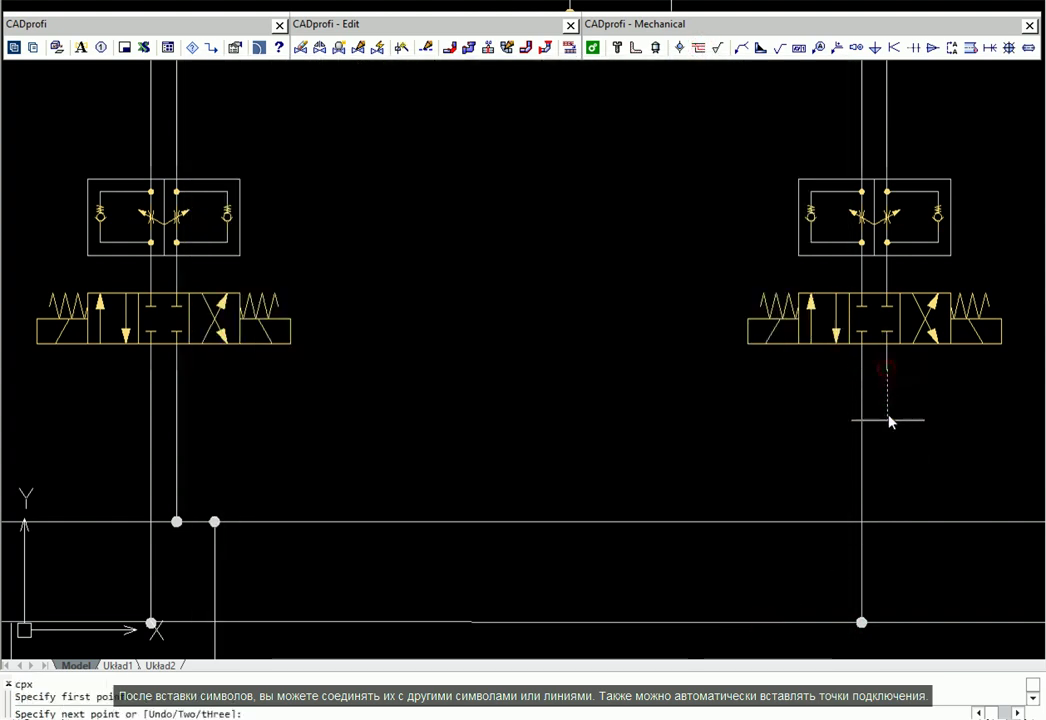
{"action": "left_click", "coordinate": [887, 521]}
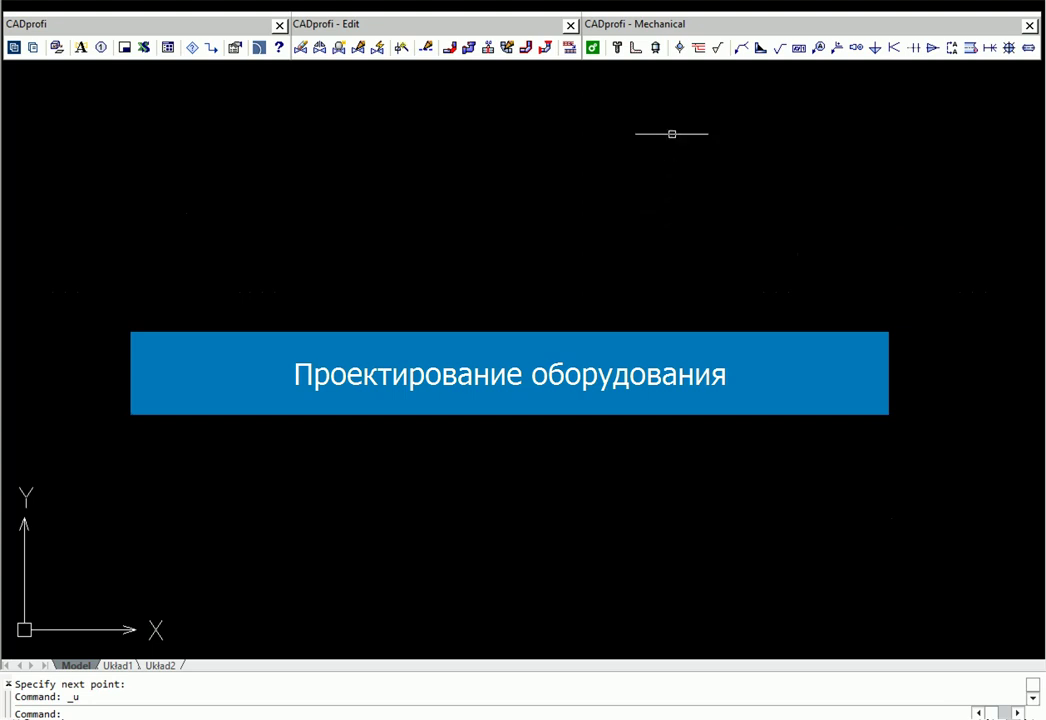
Draw a vertical 273.0 x 8.0 stainless steel pipe as the vessel shell.
{"action": "left_click", "coordinate": [657, 48]}
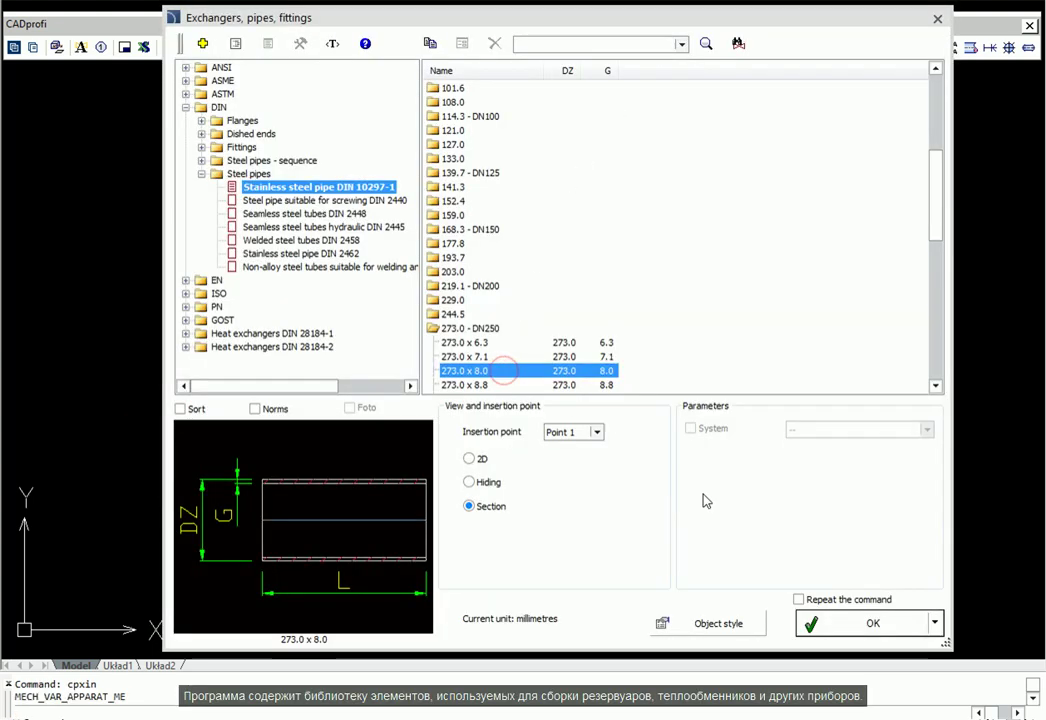
{"action": "left_click", "coordinate": [860, 625]}
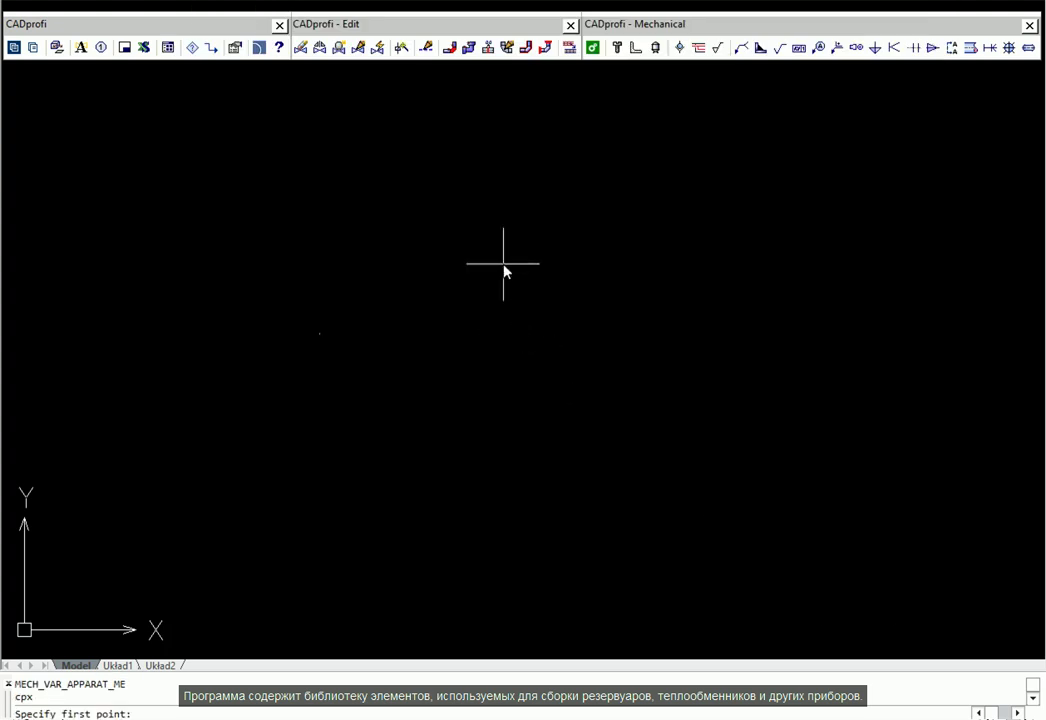
{"action": "left_click", "coordinate": [503, 264]}
{"action": "left_click", "coordinate": [497, 646]}
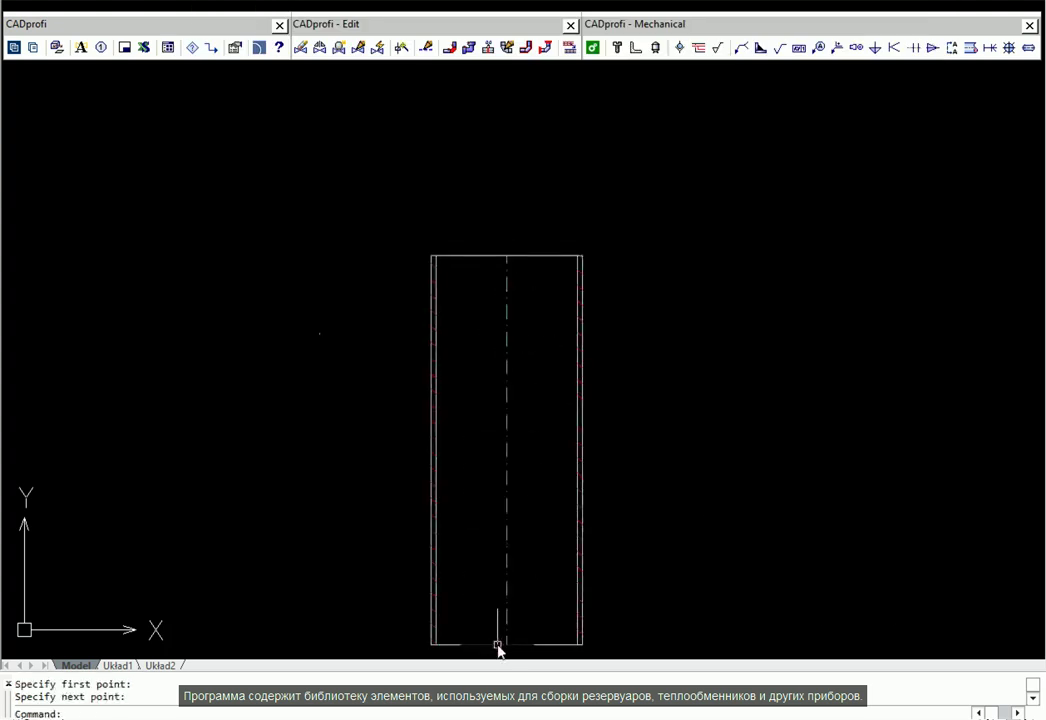
Place a 273.0 x 8 torispherical dished end at the shell's top centre.
{"action": "left_click", "coordinate": [655, 48]}
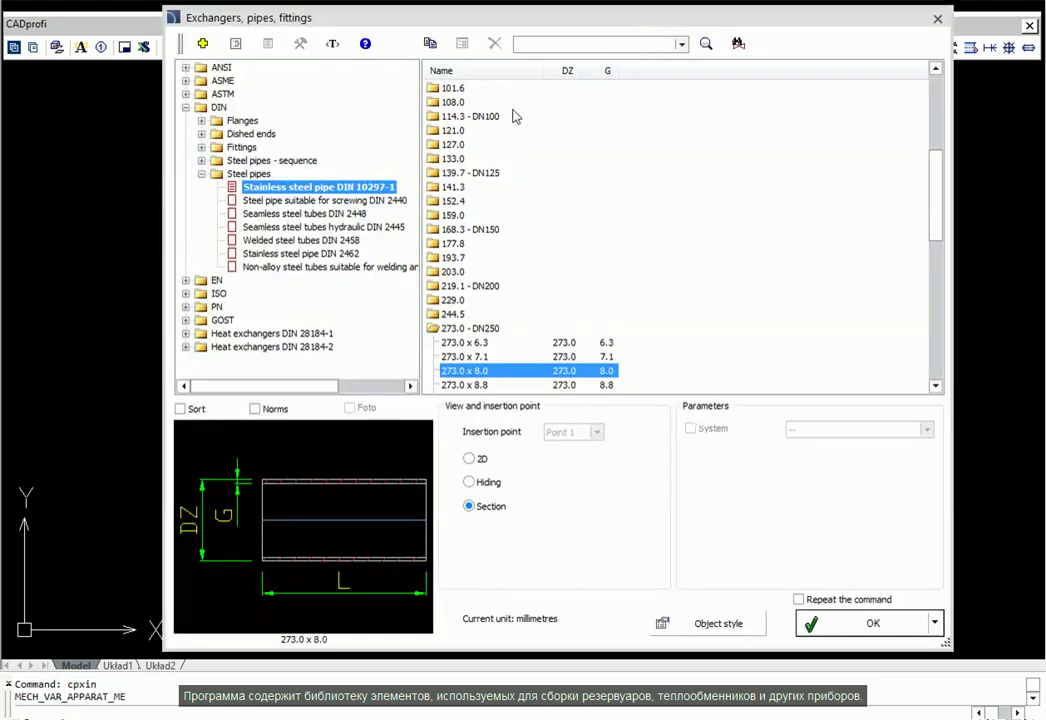
{"action": "left_click", "coordinate": [202, 133]}
{"action": "left_click", "coordinate": [217, 147]}
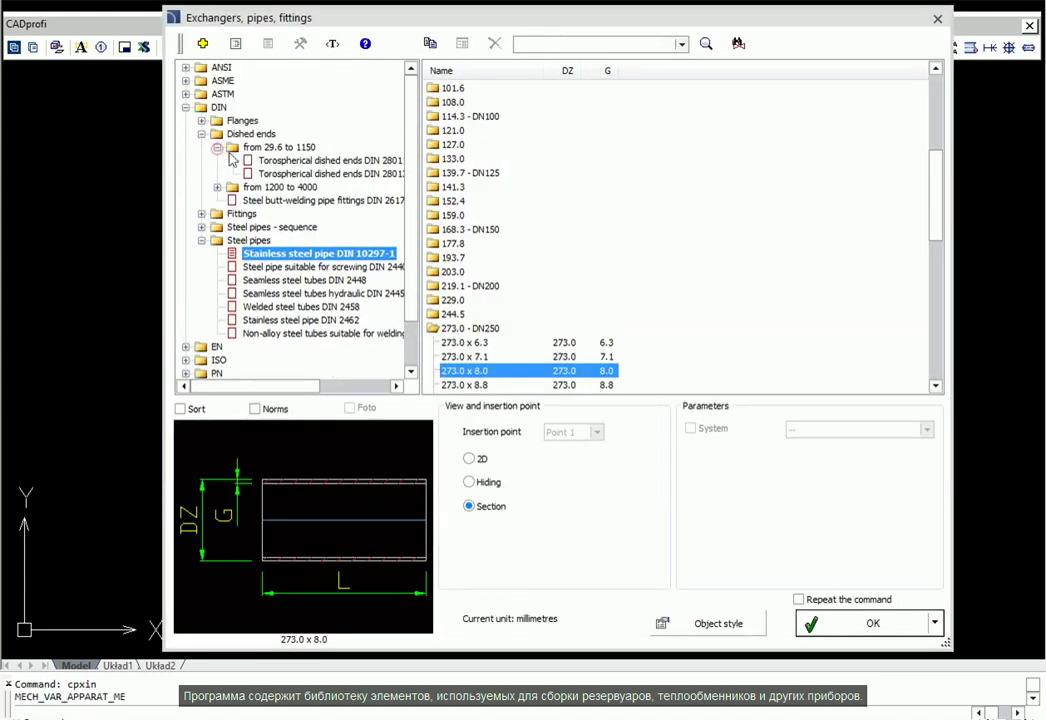
{"action": "left_click", "coordinate": [267, 163]}
{"action": "scroll", "coordinate": [507, 297], "scroll_direction": "down", "scroll_amount": 3}
{"action": "scroll", "coordinate": [508, 300], "scroll_direction": "down", "scroll_amount": 2}
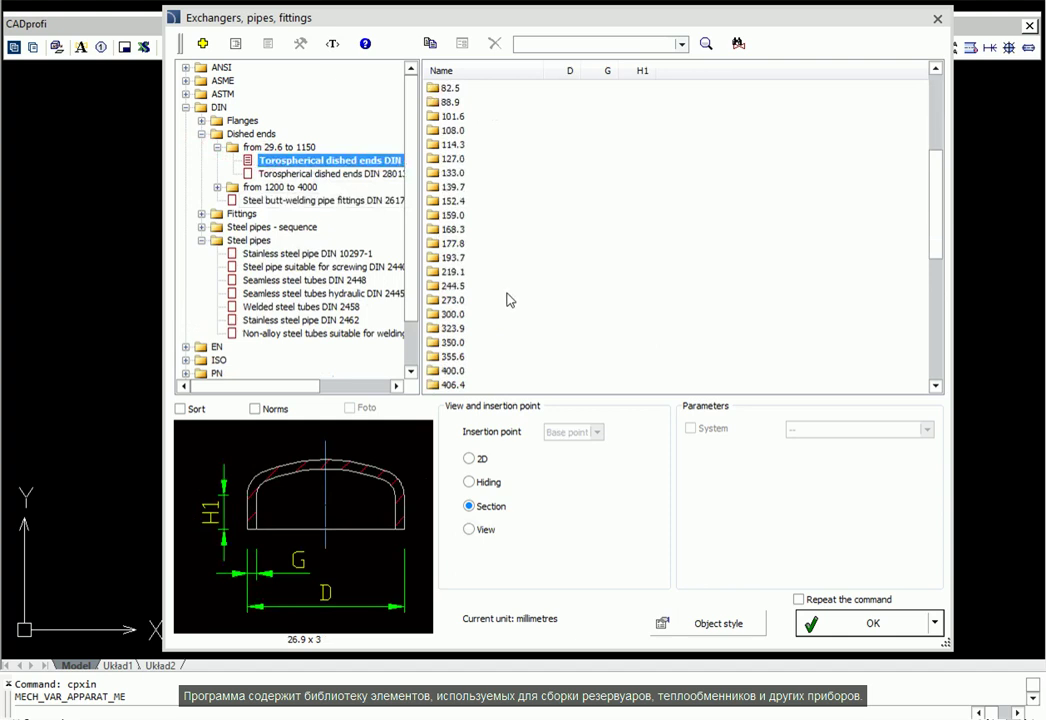
{"action": "double_click", "coordinate": [444, 305]}
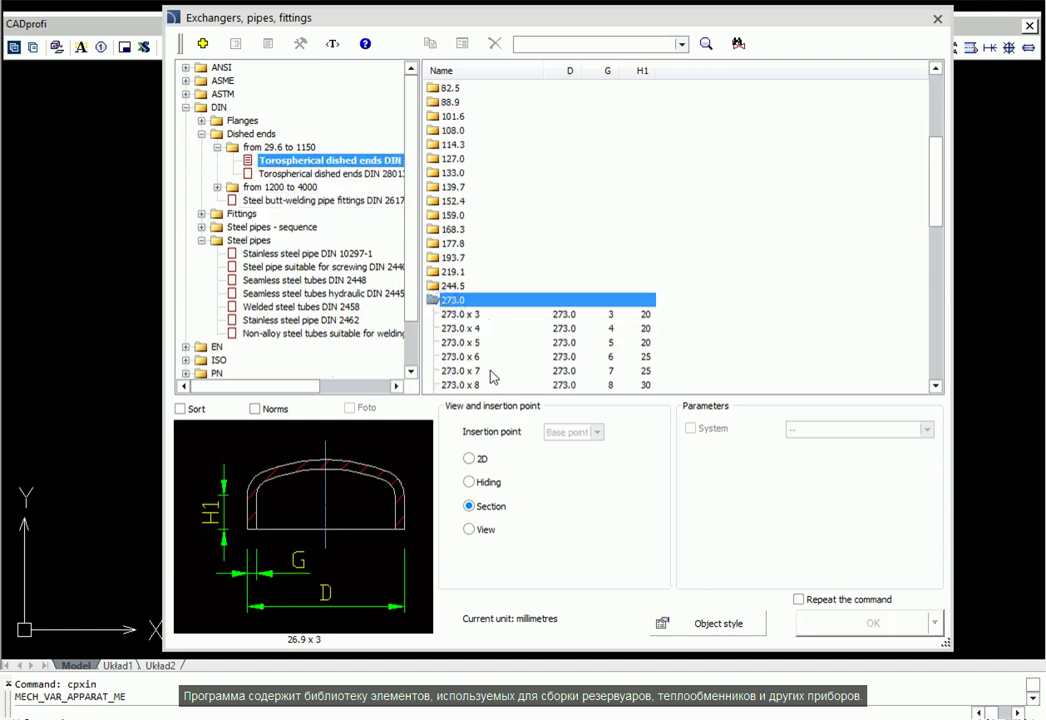
{"action": "left_click", "coordinate": [460, 385]}
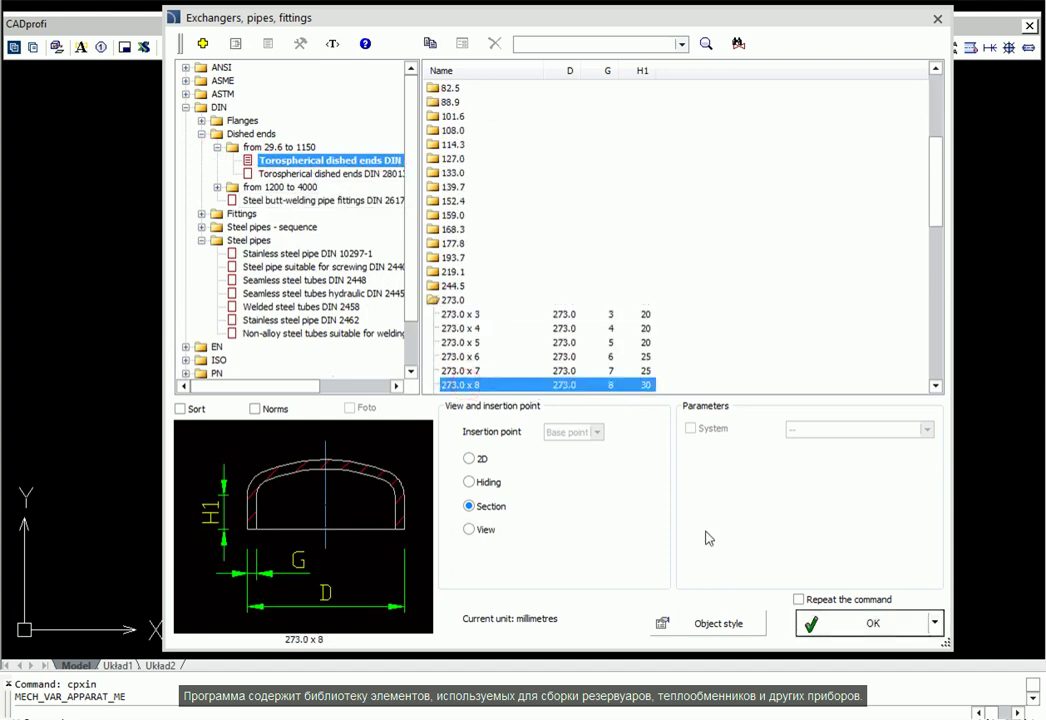
{"action": "left_click", "coordinate": [835, 626]}
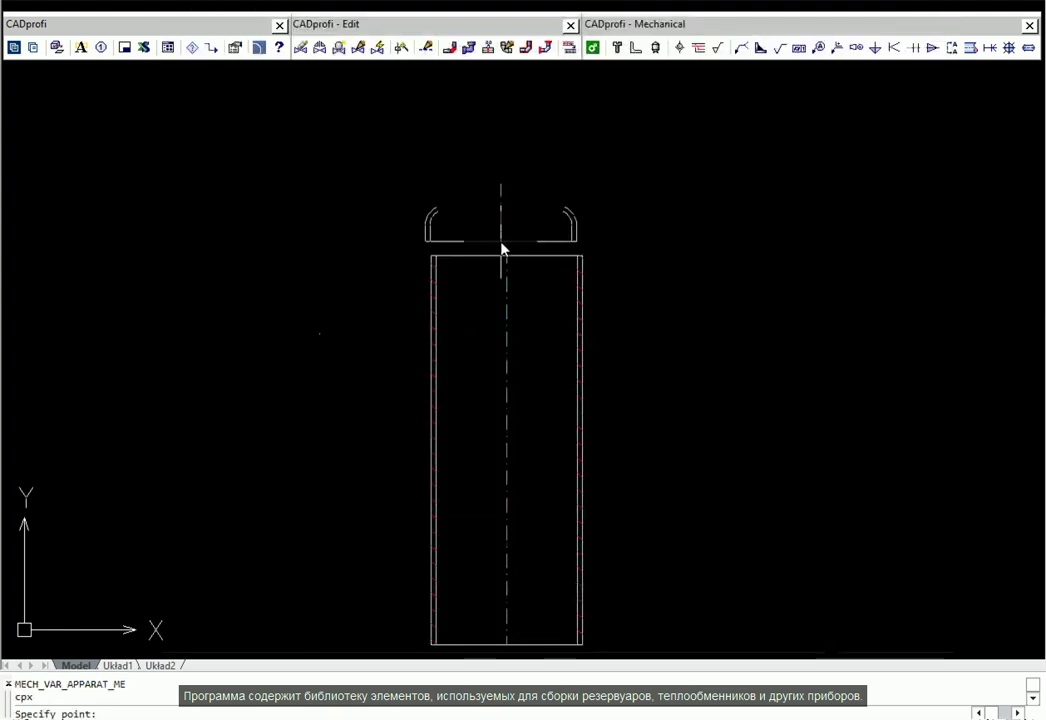
{"action": "left_click", "coordinate": [510, 269]}
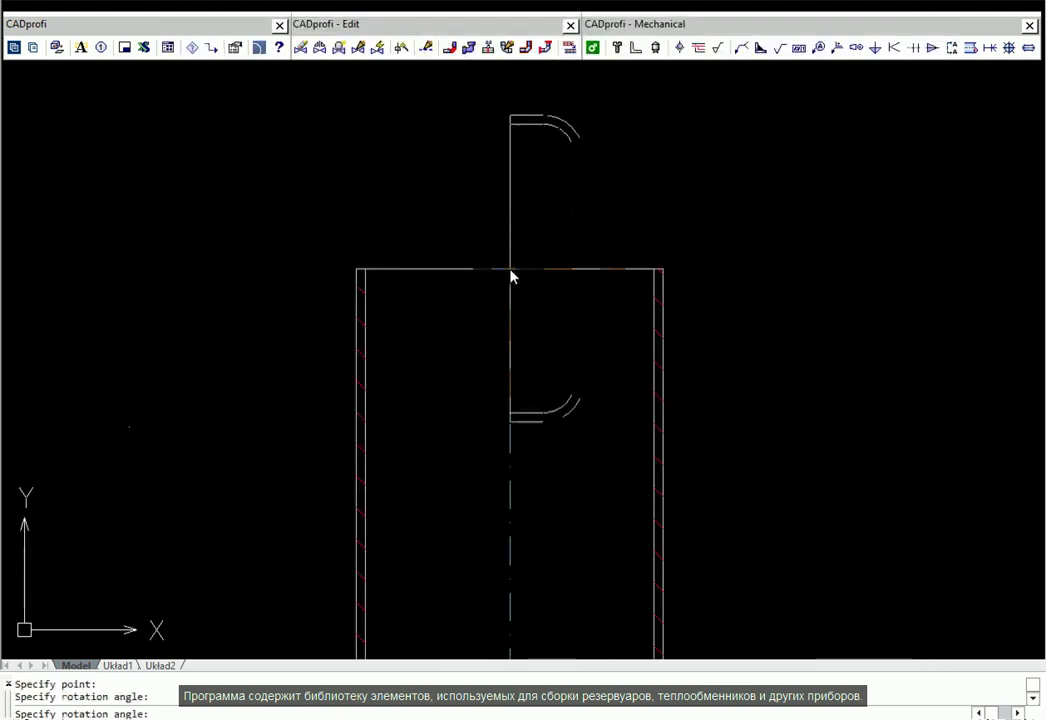
{"action": "left_click", "coordinate": [650, 276]}
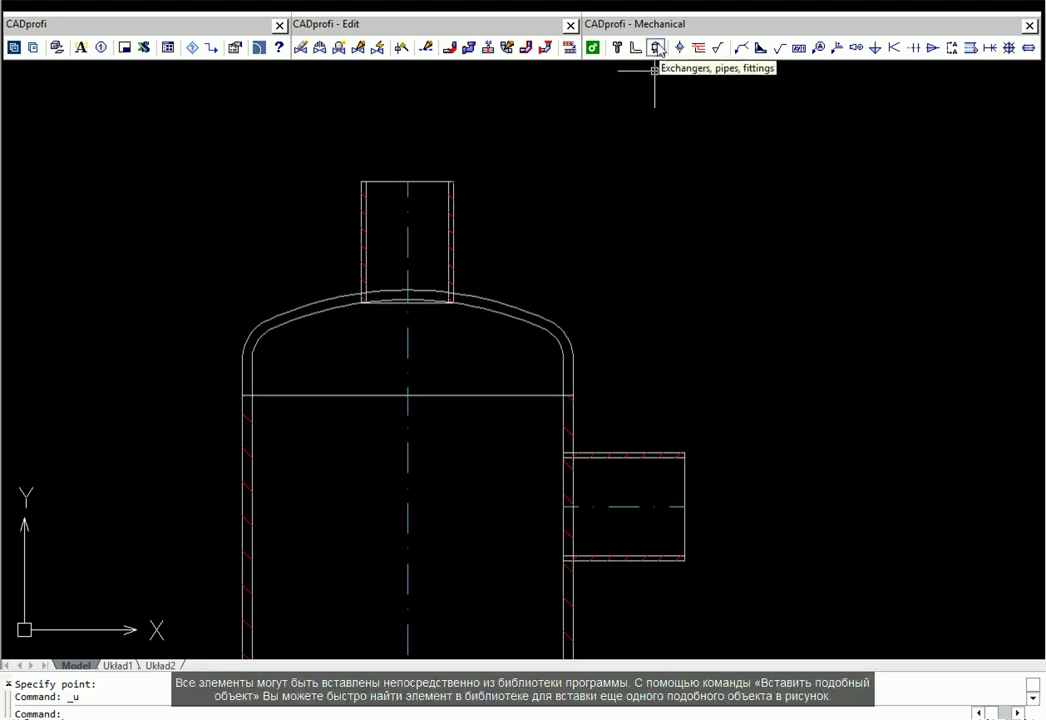
{"action": "left_click", "coordinate": [657, 48]}
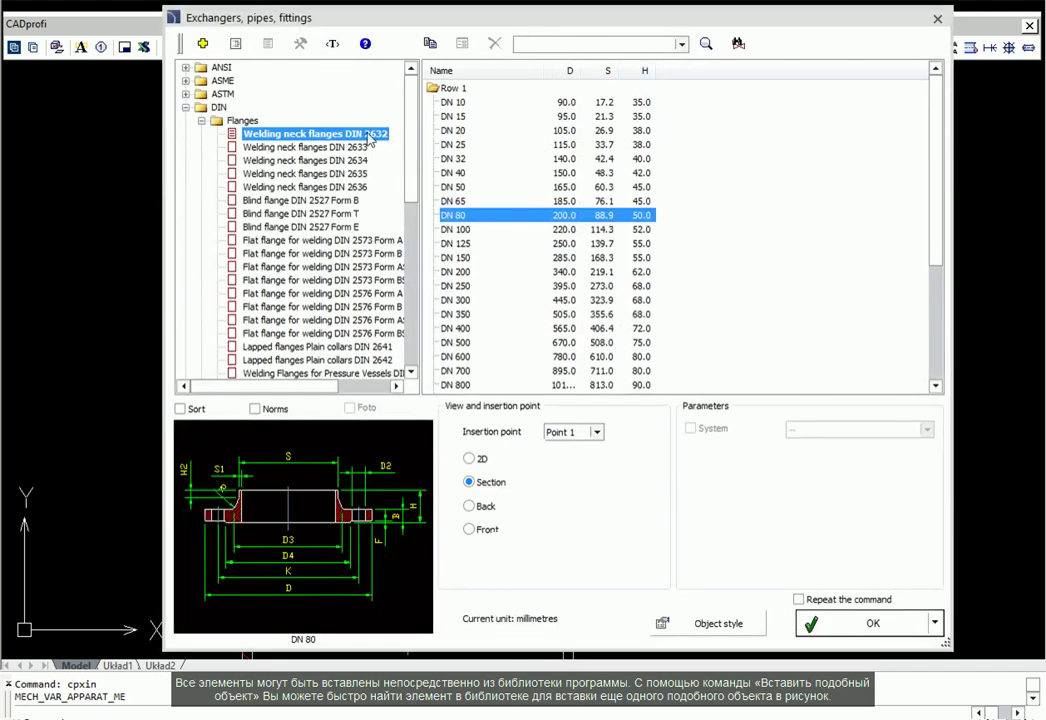
Fit a DN 80 welding neck flange on the side nozzle and a DN 65 one on top.
{"action": "left_click", "coordinate": [851, 625]}
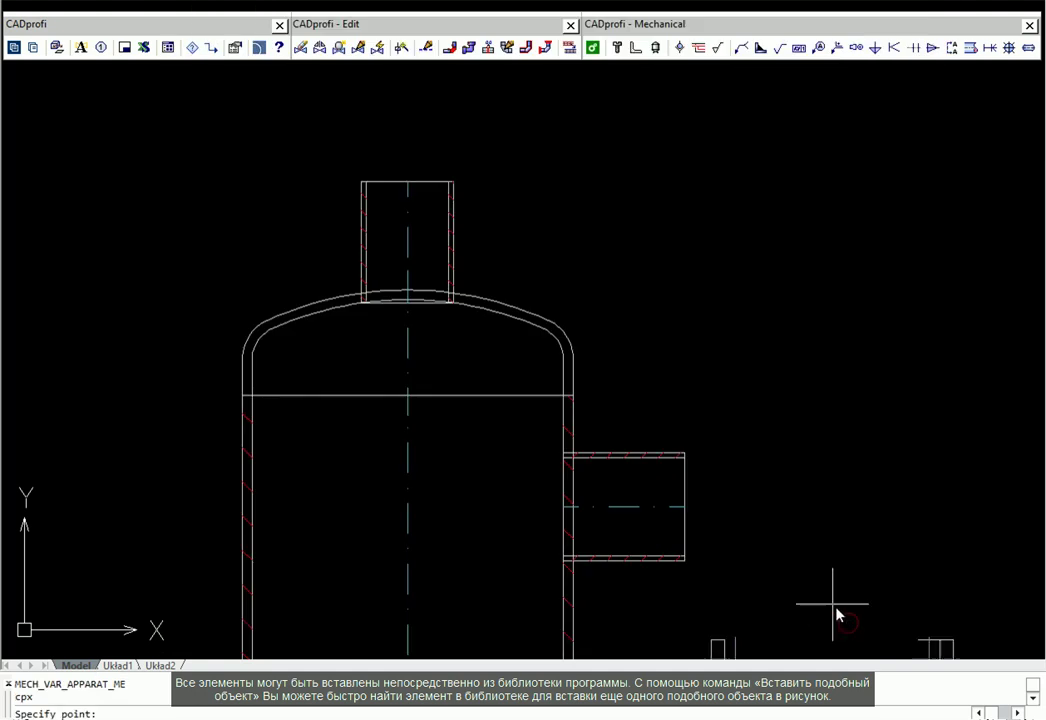
{"action": "left_click", "coordinate": [684, 508]}
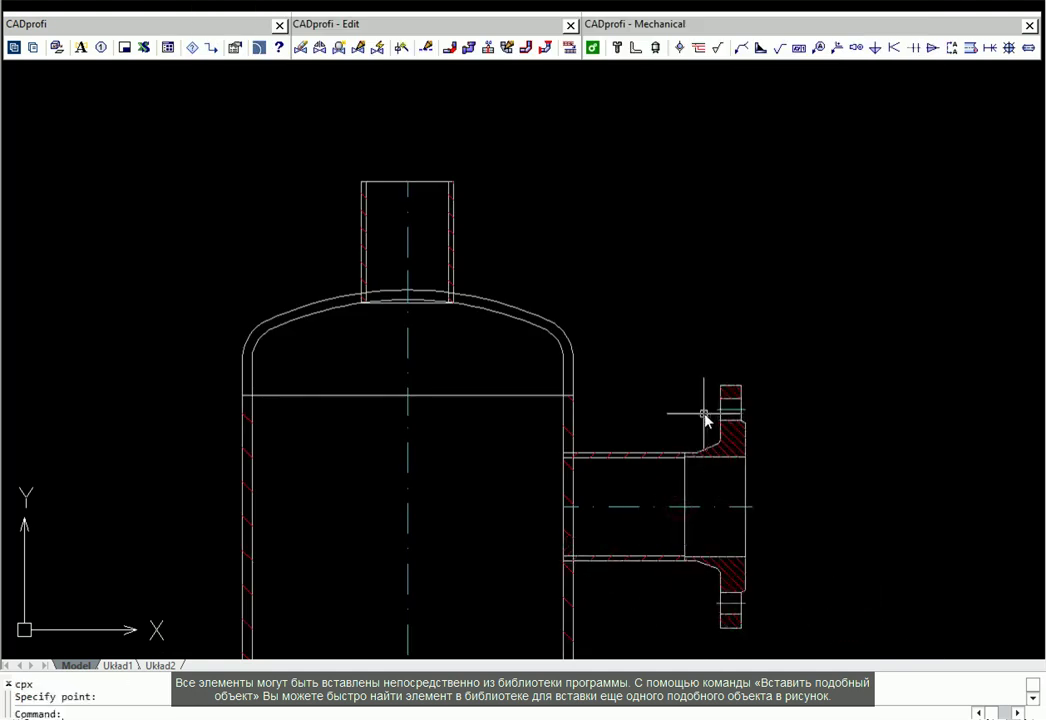
{"action": "left_click", "coordinate": [379, 52]}
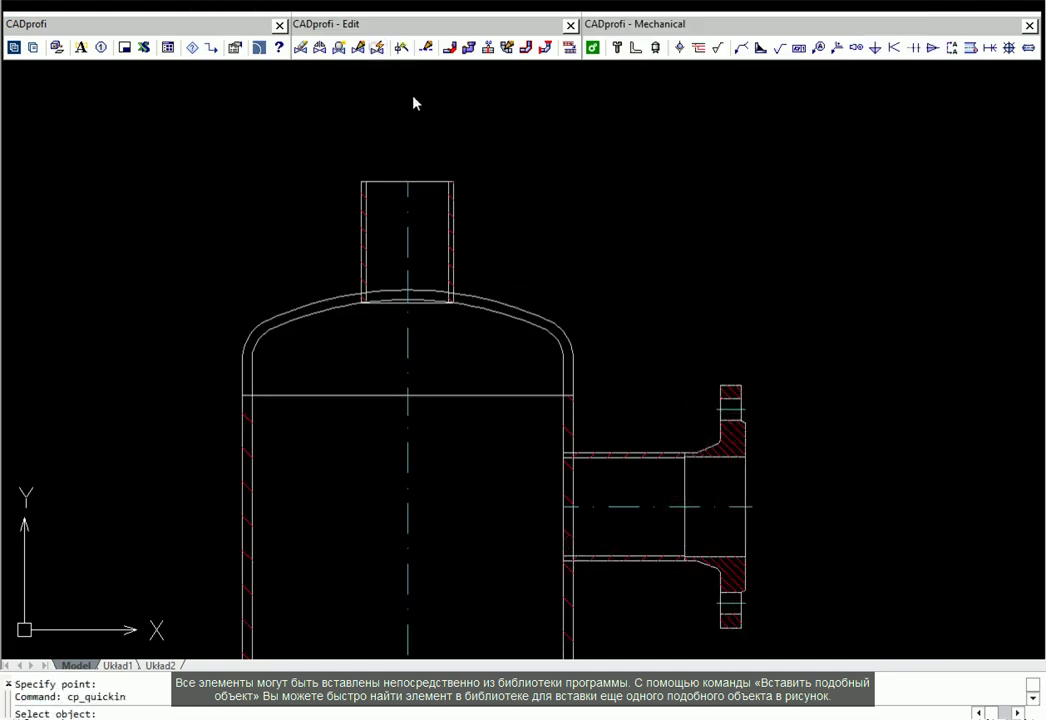
{"action": "left_click", "coordinate": [712, 458]}
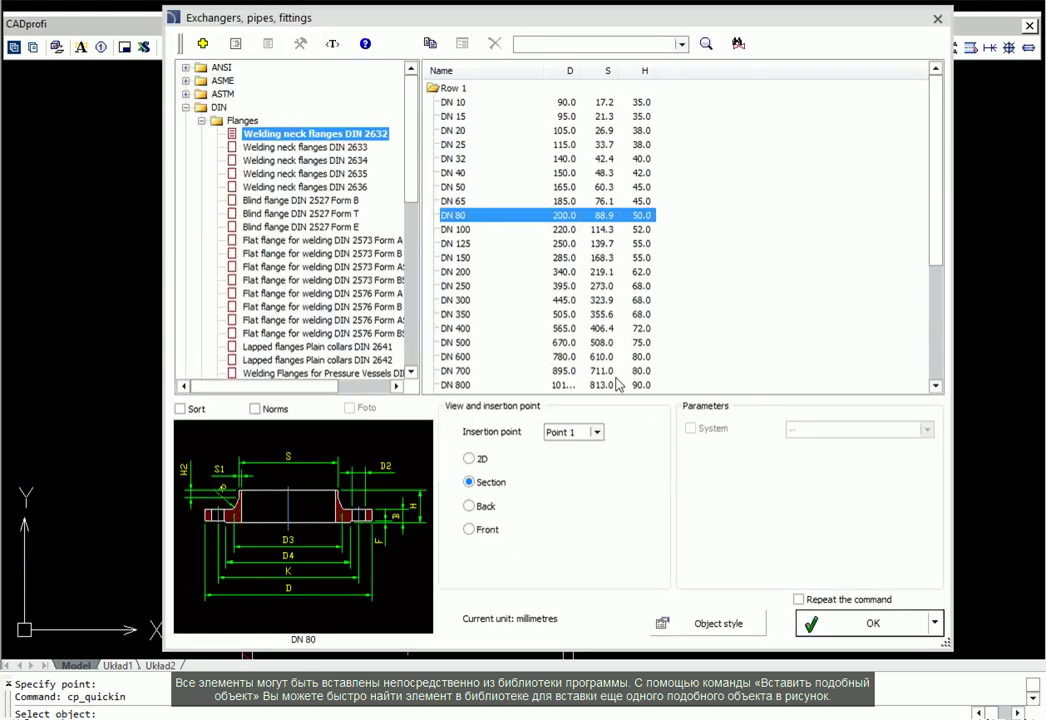
{"action": "left_click", "coordinate": [462, 201]}
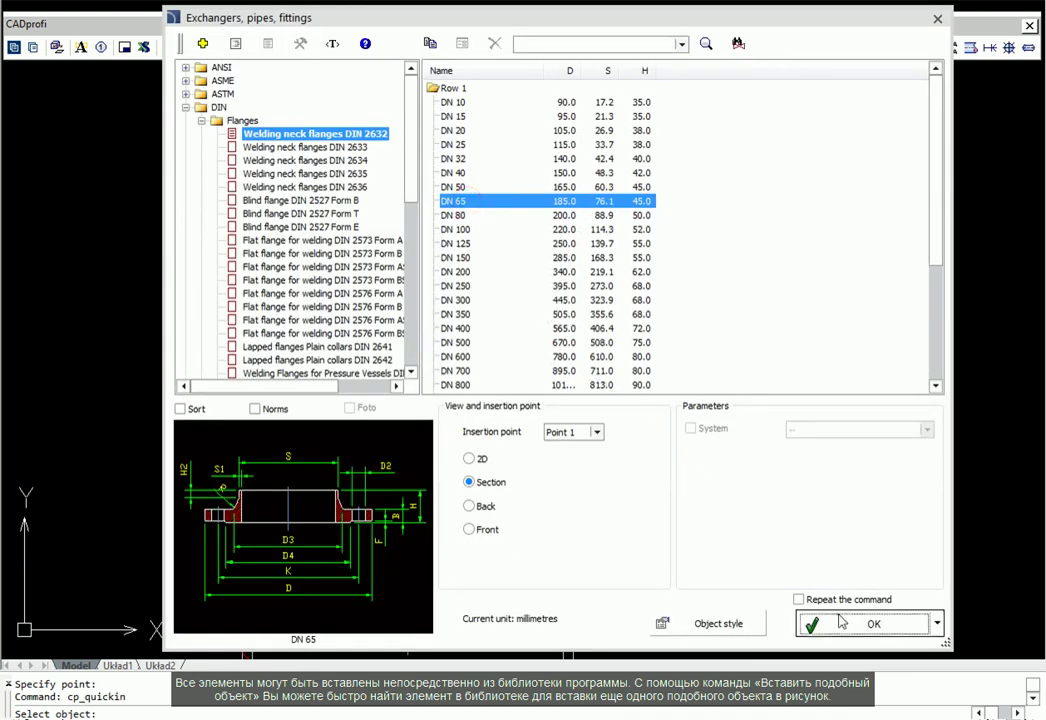
{"action": "left_click", "coordinate": [843, 622]}
{"action": "left_click", "coordinate": [408, 183]}
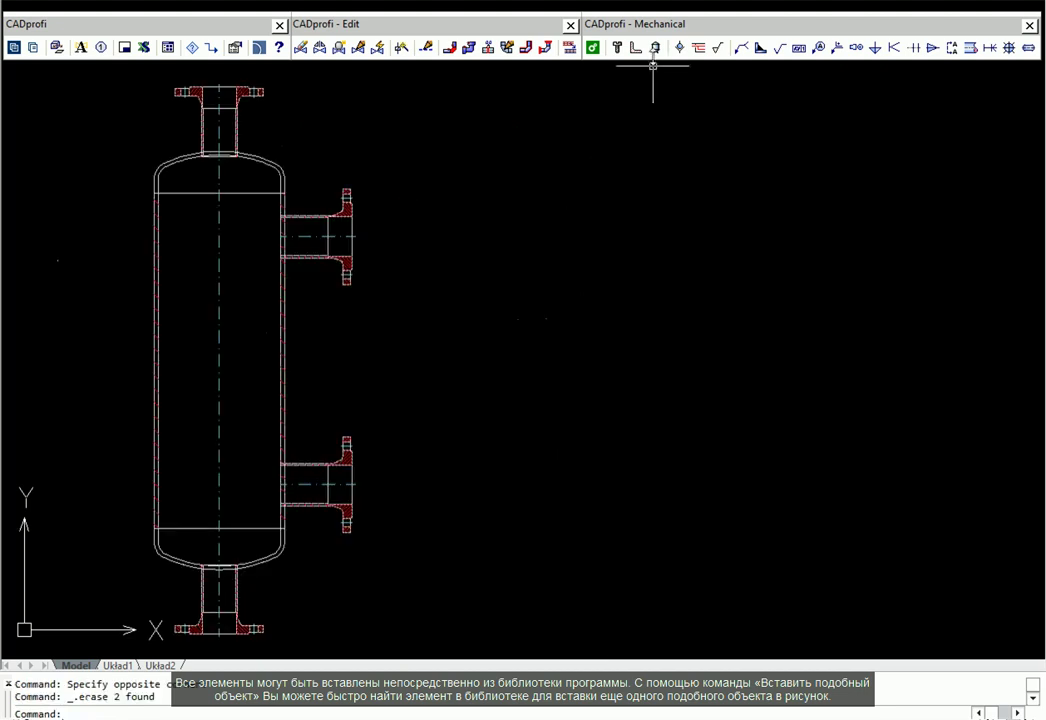
{"action": "left_click", "coordinate": [655, 48]}
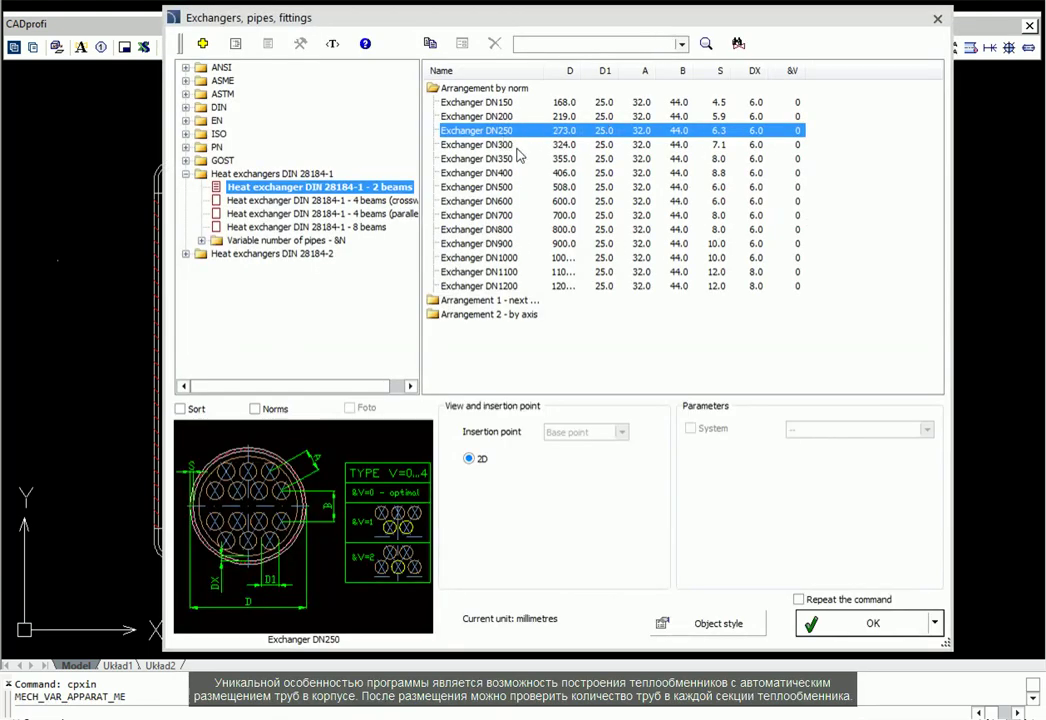
Insert the DN250 tube bundle with S=5 and display its attributes showing 44 pipes.
{"action": "left_click", "coordinate": [934, 624]}
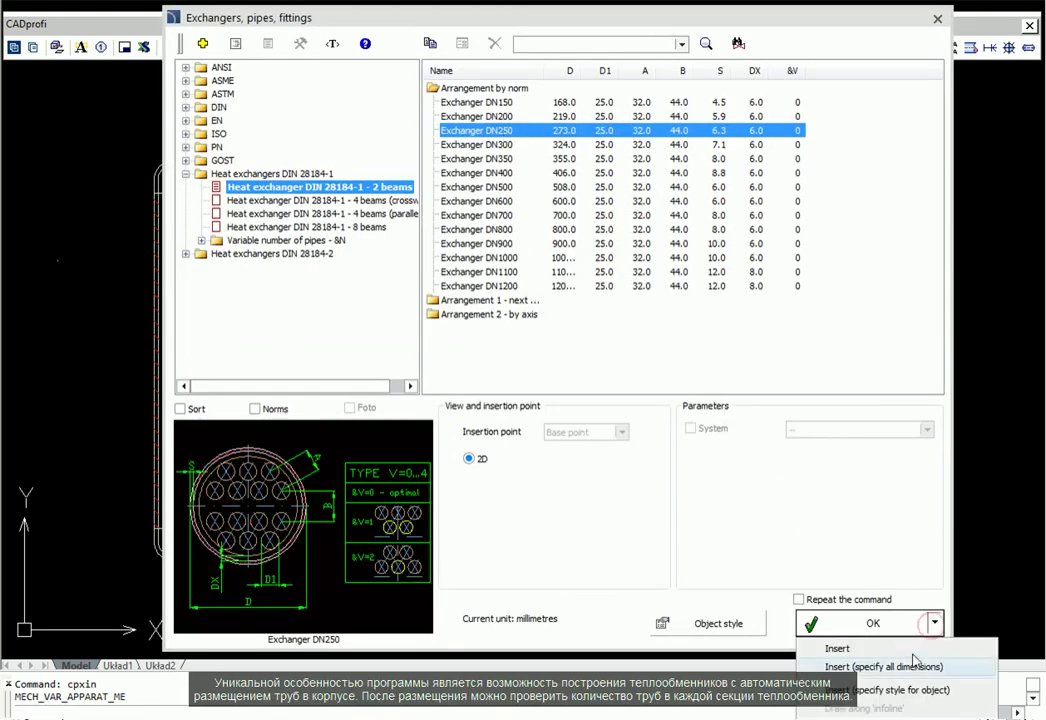
{"action": "left_click", "coordinate": [912, 668]}
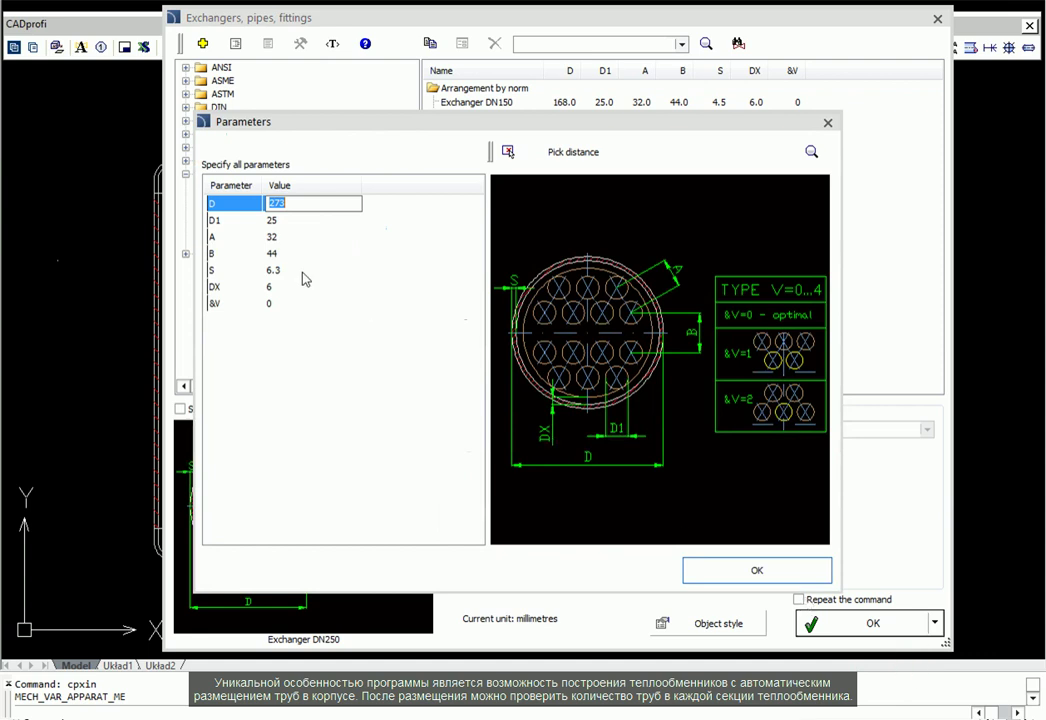
{"action": "left_click", "coordinate": [302, 270]}
{"action": "type", "text": "5"}
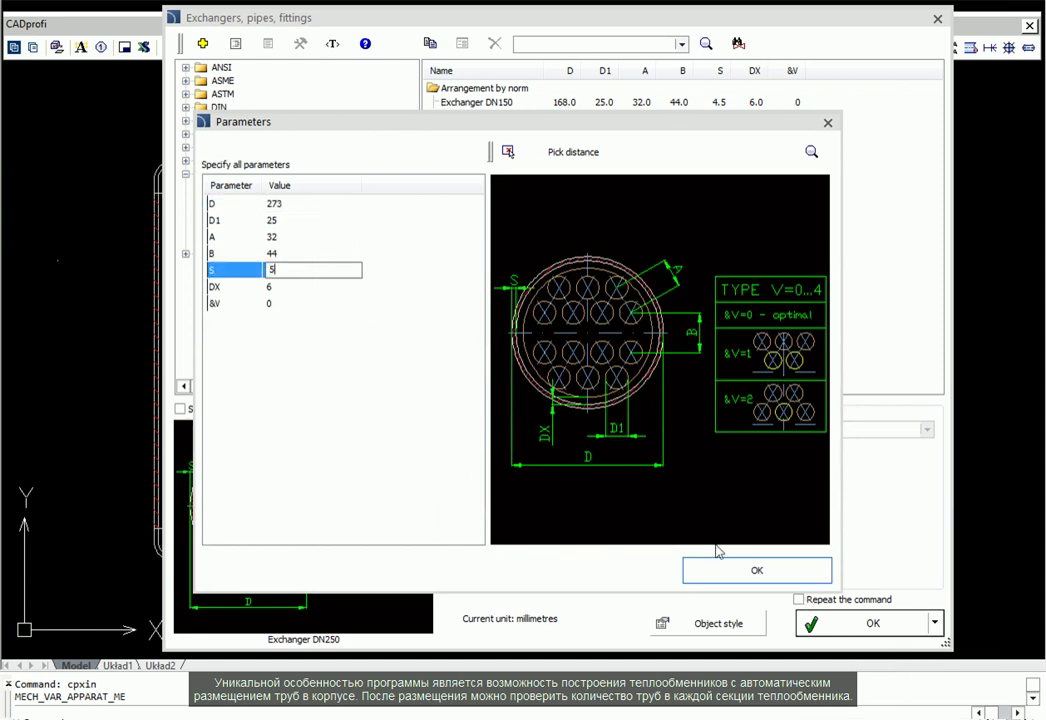
{"action": "left_click", "coordinate": [726, 571]}
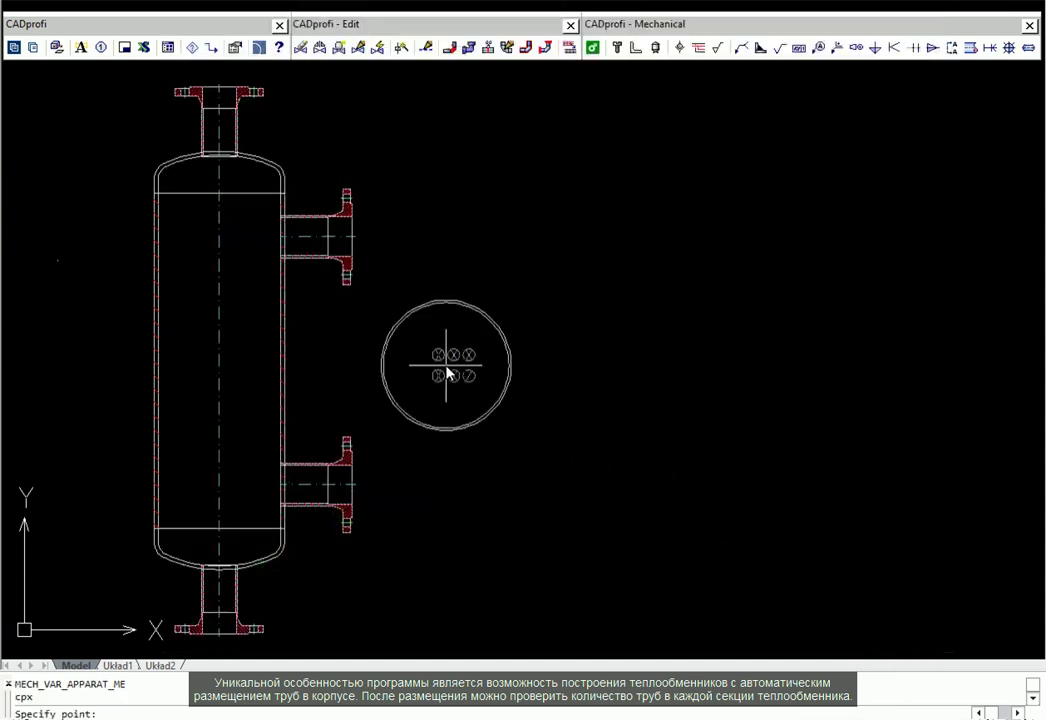
{"action": "key", "text": "Return"}
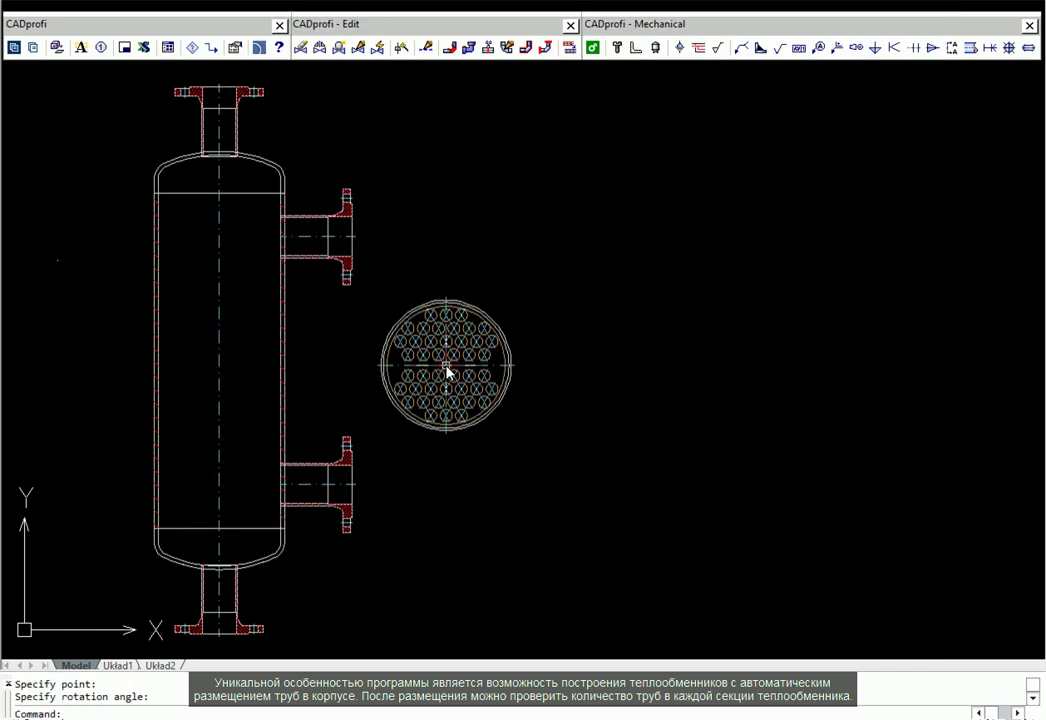
{"action": "left_click", "coordinate": [80, 47]}
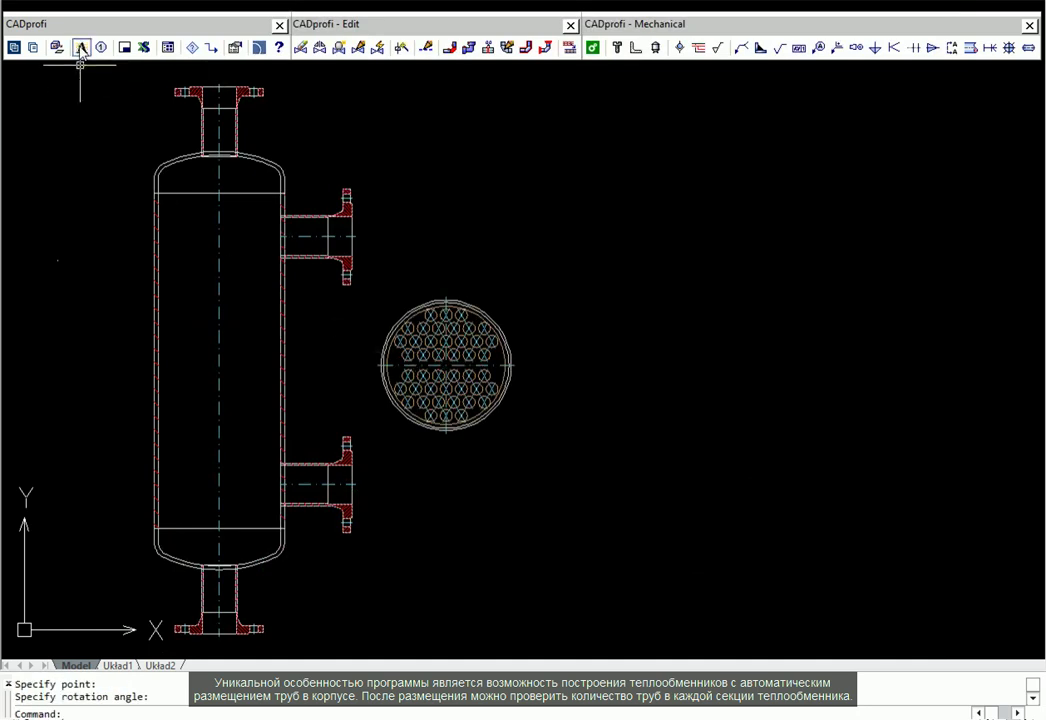
{"action": "left_click", "coordinate": [436, 306]}
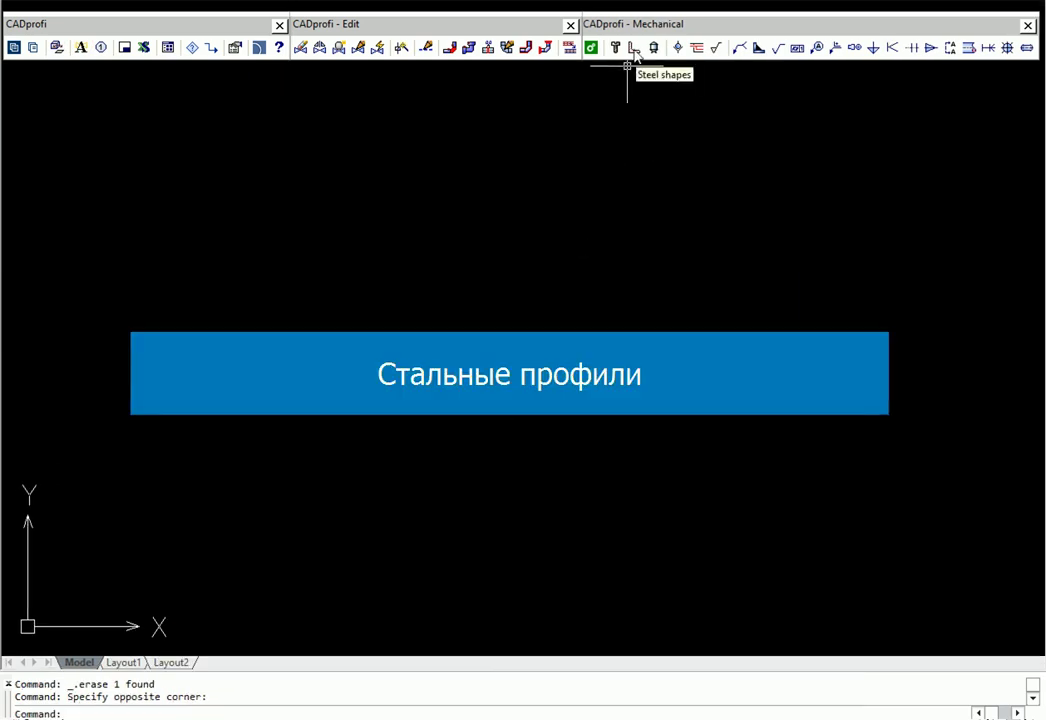
Draw two IPE 100 I-beams side by side, the first from the left edge, the second just right of it.
{"action": "left_click", "coordinate": [635, 50]}
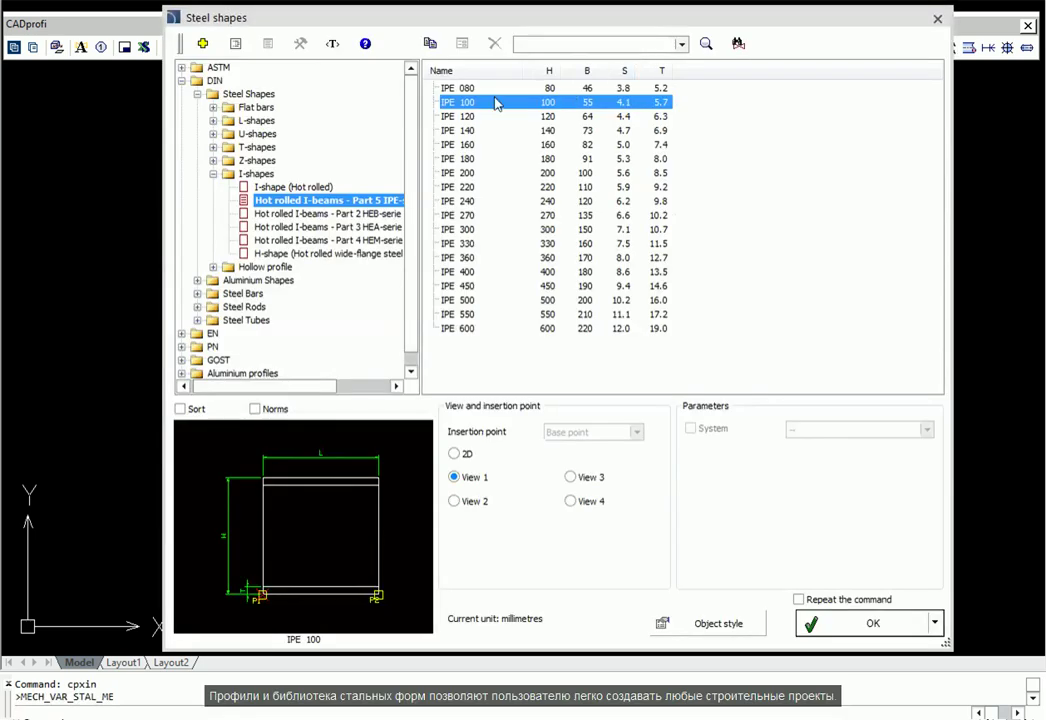
{"action": "left_click", "coordinate": [865, 626]}
{"action": "left_click", "coordinate": [27, 467]}
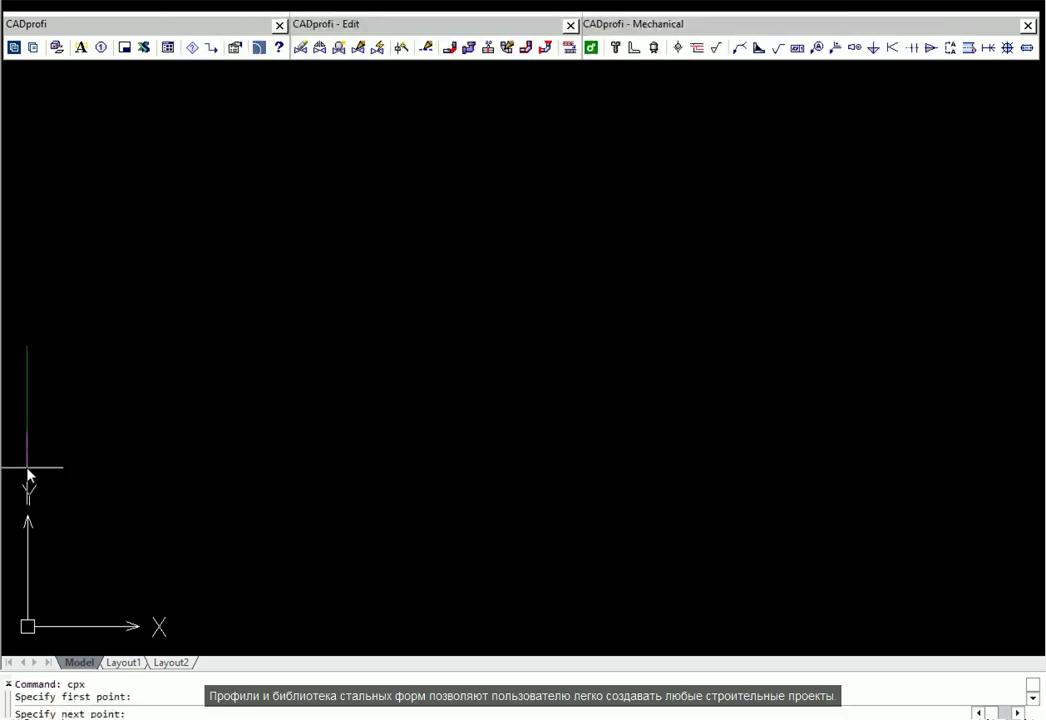
{"action": "left_click", "coordinate": [474, 487]}
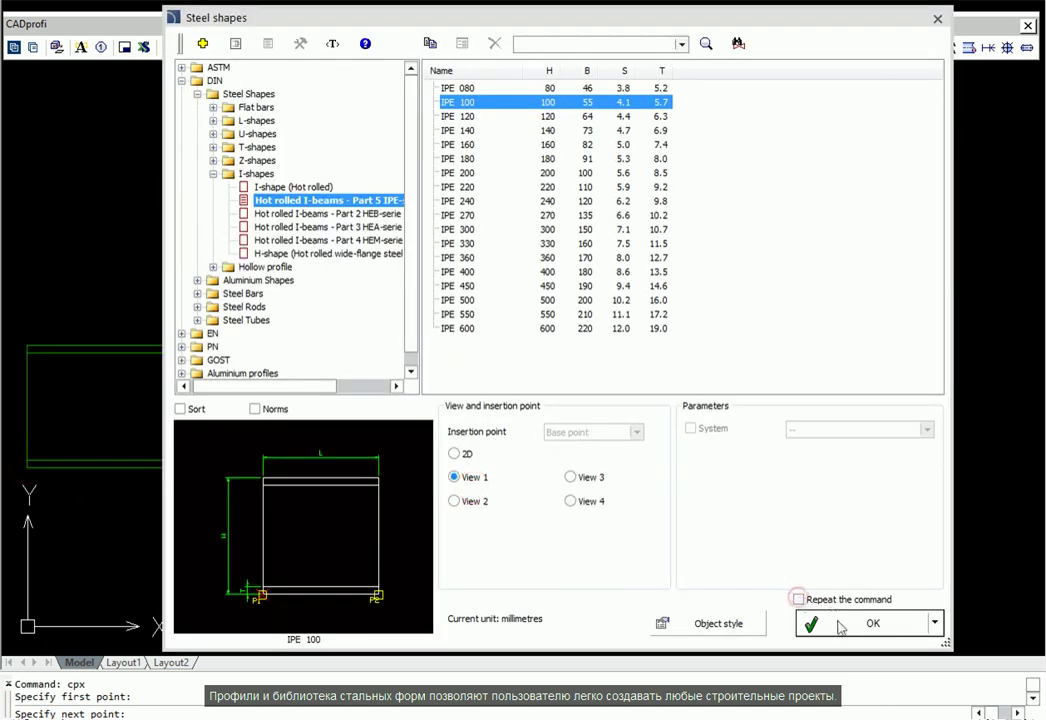
{"action": "left_click", "coordinate": [840, 624]}
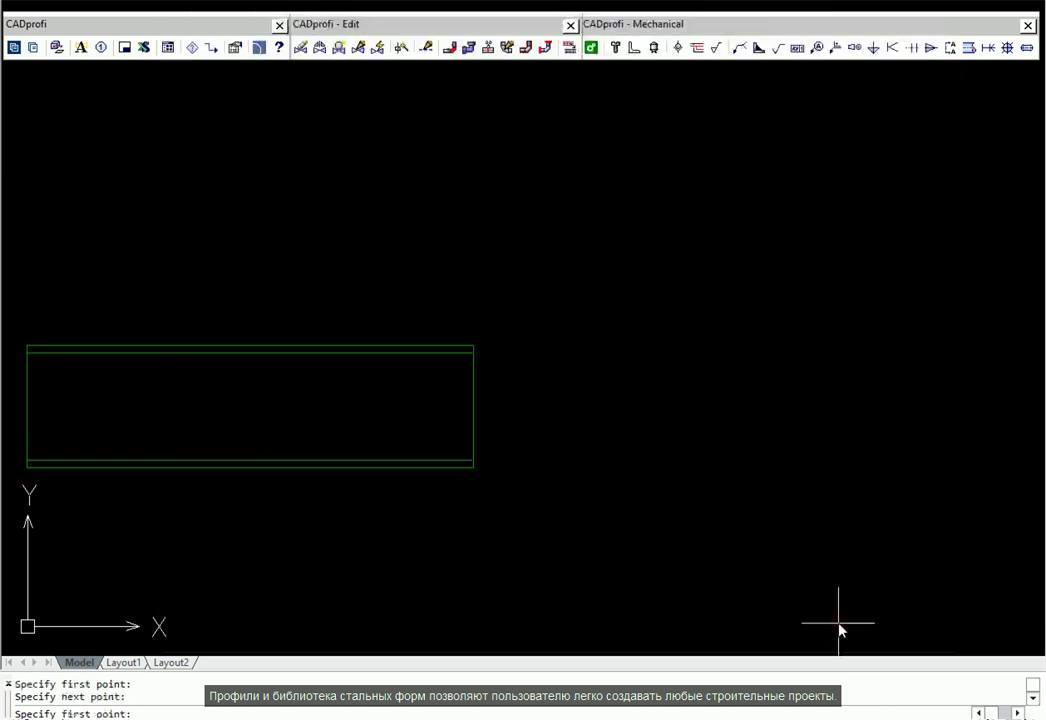
{"action": "left_click", "coordinate": [486, 473]}
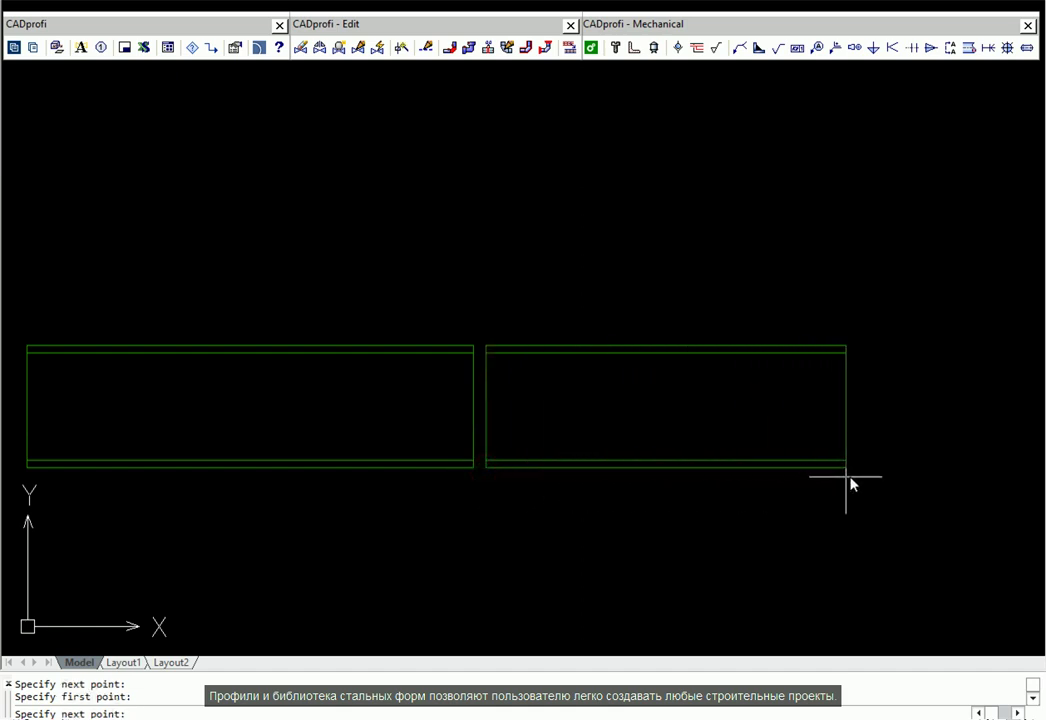
{"action": "left_click", "coordinate": [984, 481]}
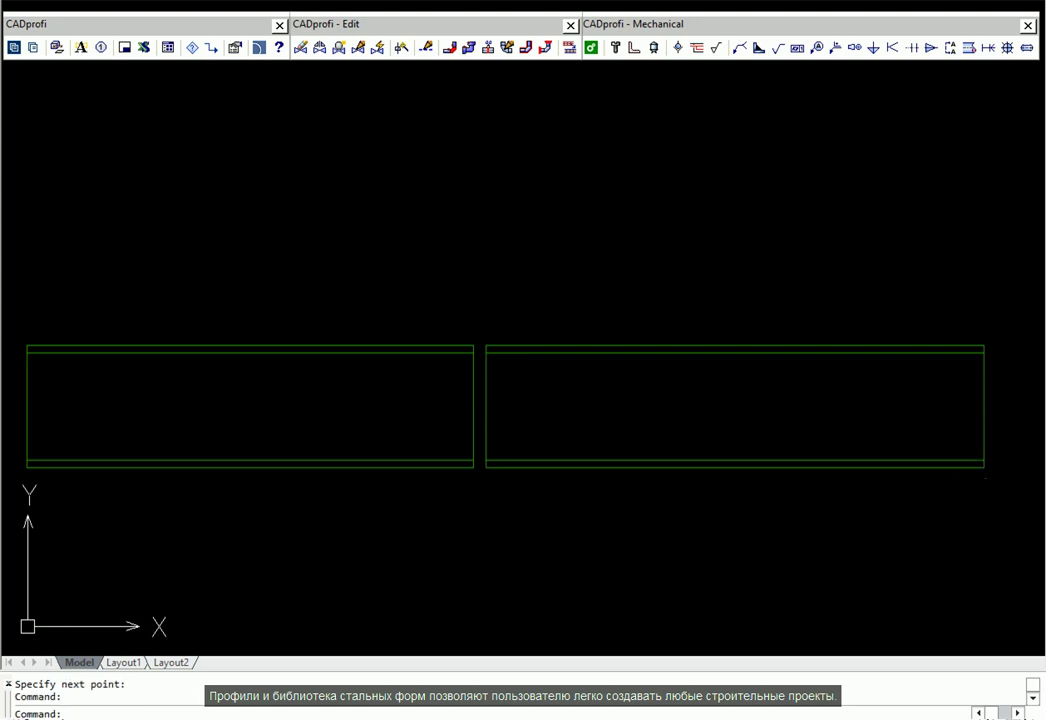
{"action": "left_click", "coordinate": [1027, 48]}
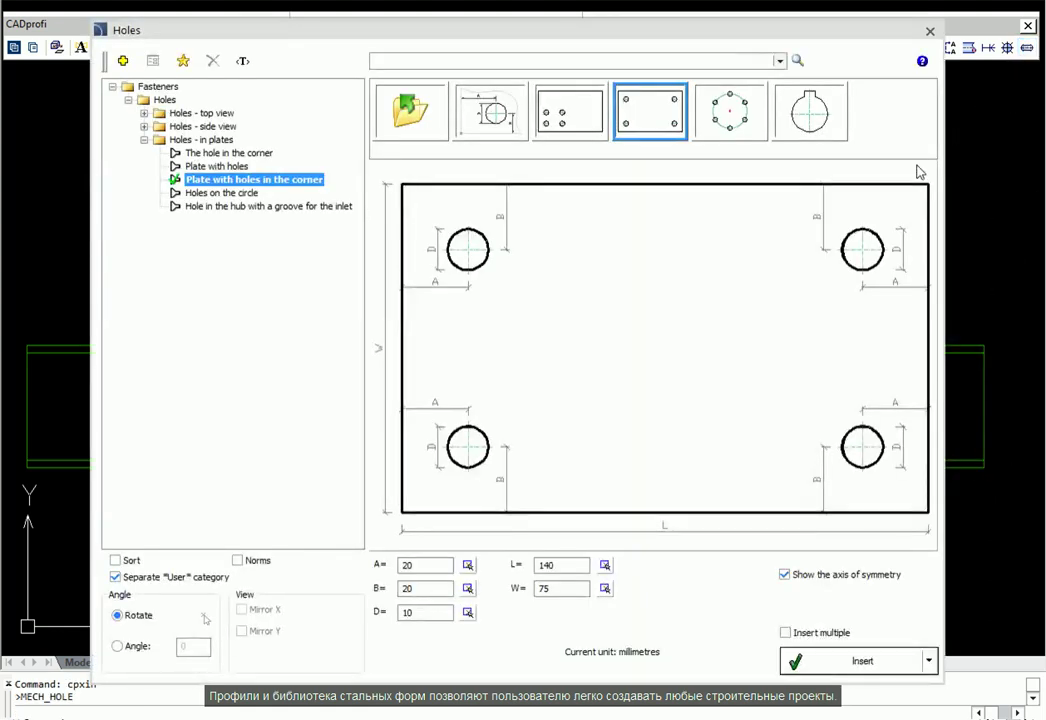
Place the 140×75 plate with corner holes unrotated across the beam joint.
{"action": "left_click", "coordinate": [826, 666]}
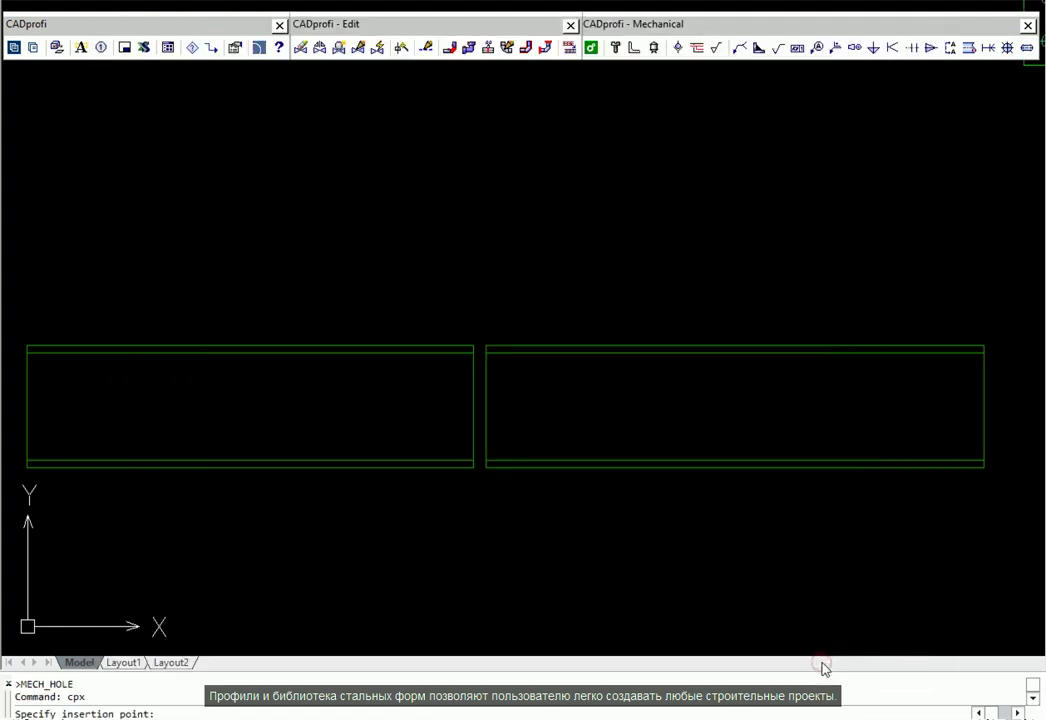
{"action": "left_click", "coordinate": [393, 454]}
{"action": "key", "text": "Return"}
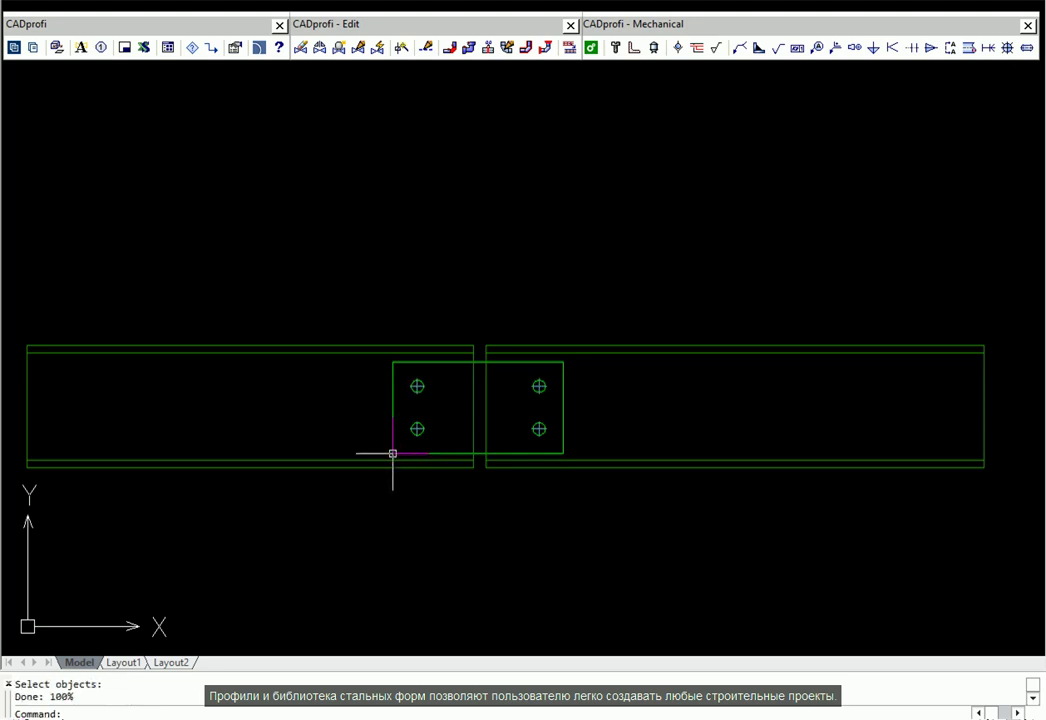
Add an infoblock below the plate named 'Plate with holes in corner', quantity 2.
{"action": "left_click", "coordinate": [717, 47]}
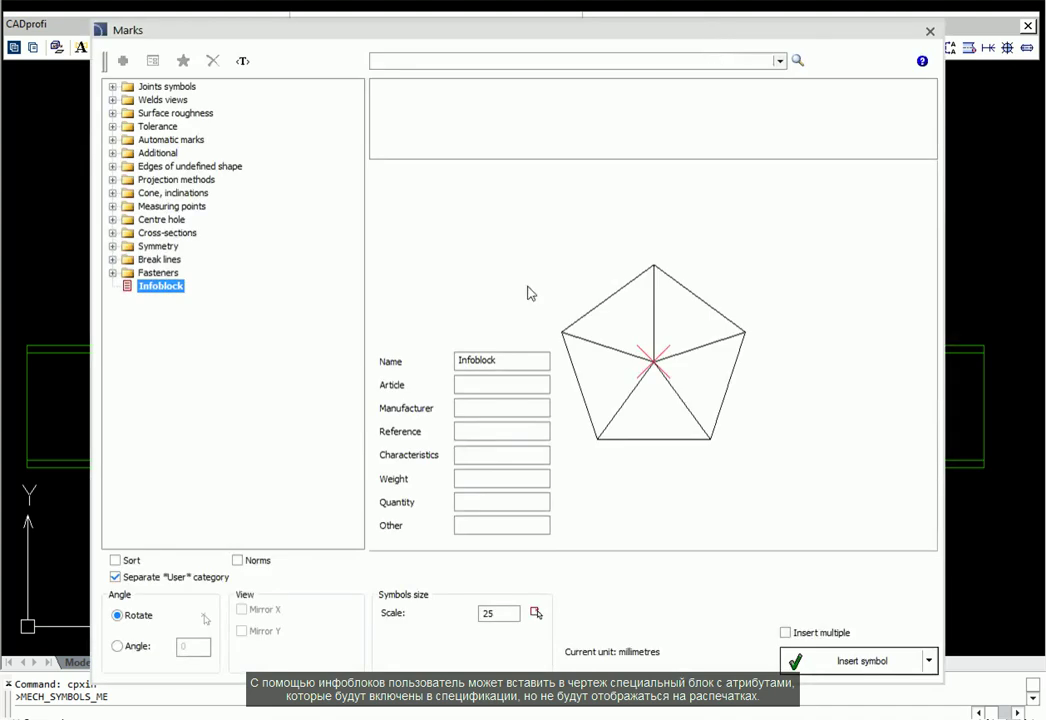
{"action": "double_click", "coordinate": [509, 361]}
{"action": "key", "text": "ctrl+v"}
{"action": "left_click", "coordinate": [460, 498]}
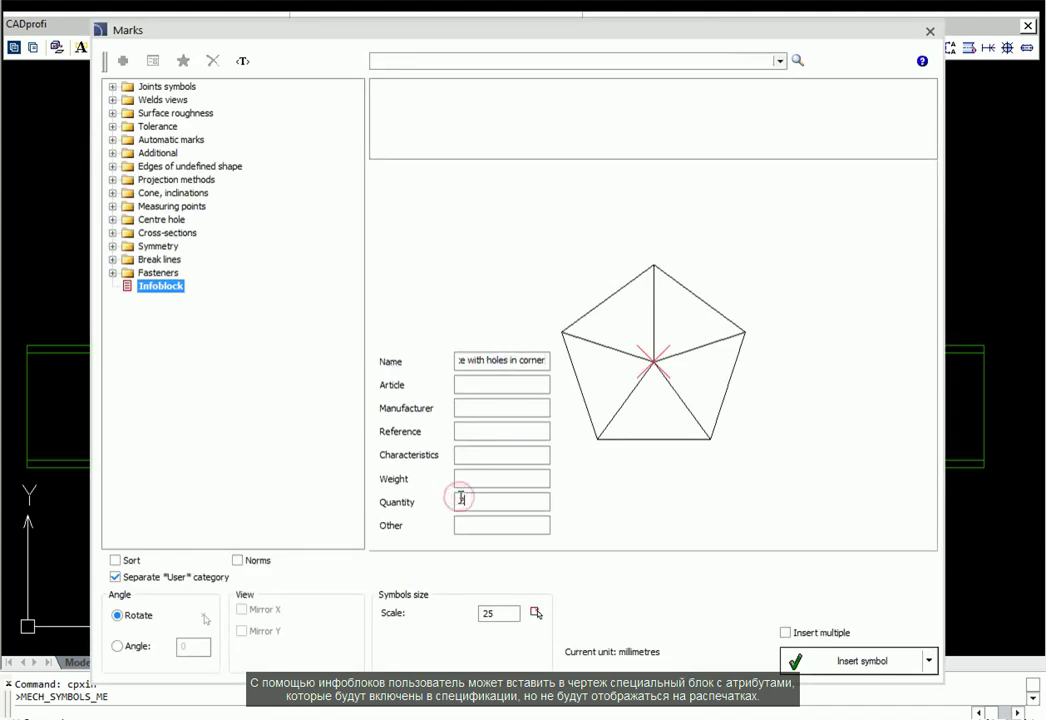
{"action": "left_click", "coordinate": [818, 663]}
{"action": "left_click", "coordinate": [481, 513]}
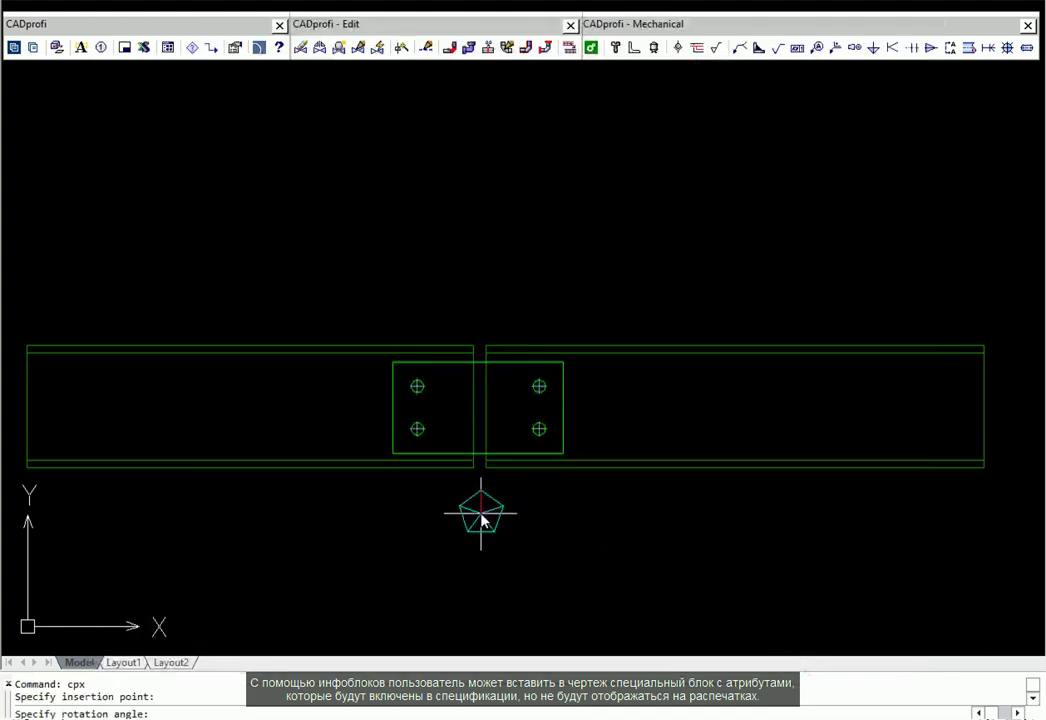
{"action": "key", "text": "Return"}
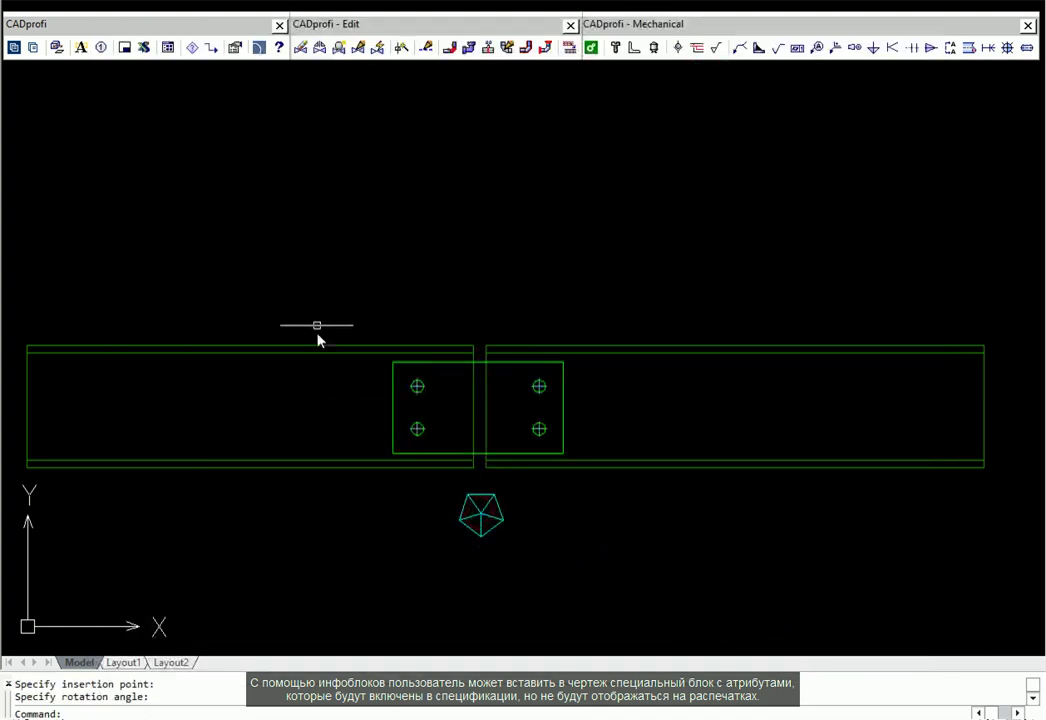
Generate the bill of materials report listing both IPE 100 beams and the corner-holed plates.
{"action": "left_click", "coordinate": [144, 48]}
{"action": "left_click", "coordinate": [516, 547]}
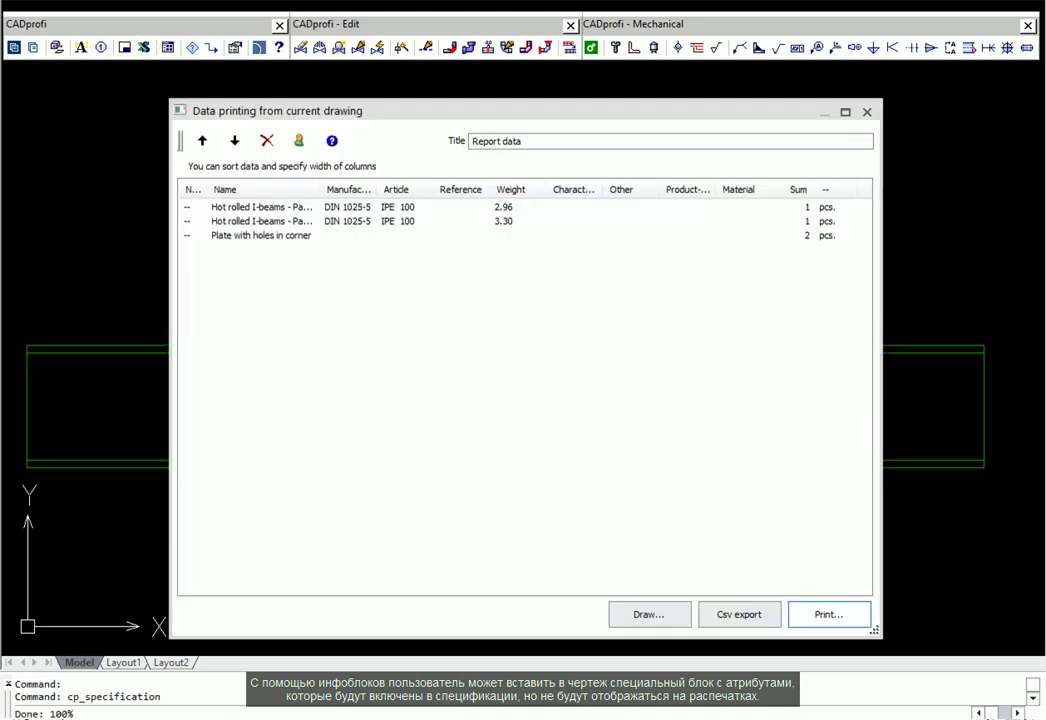